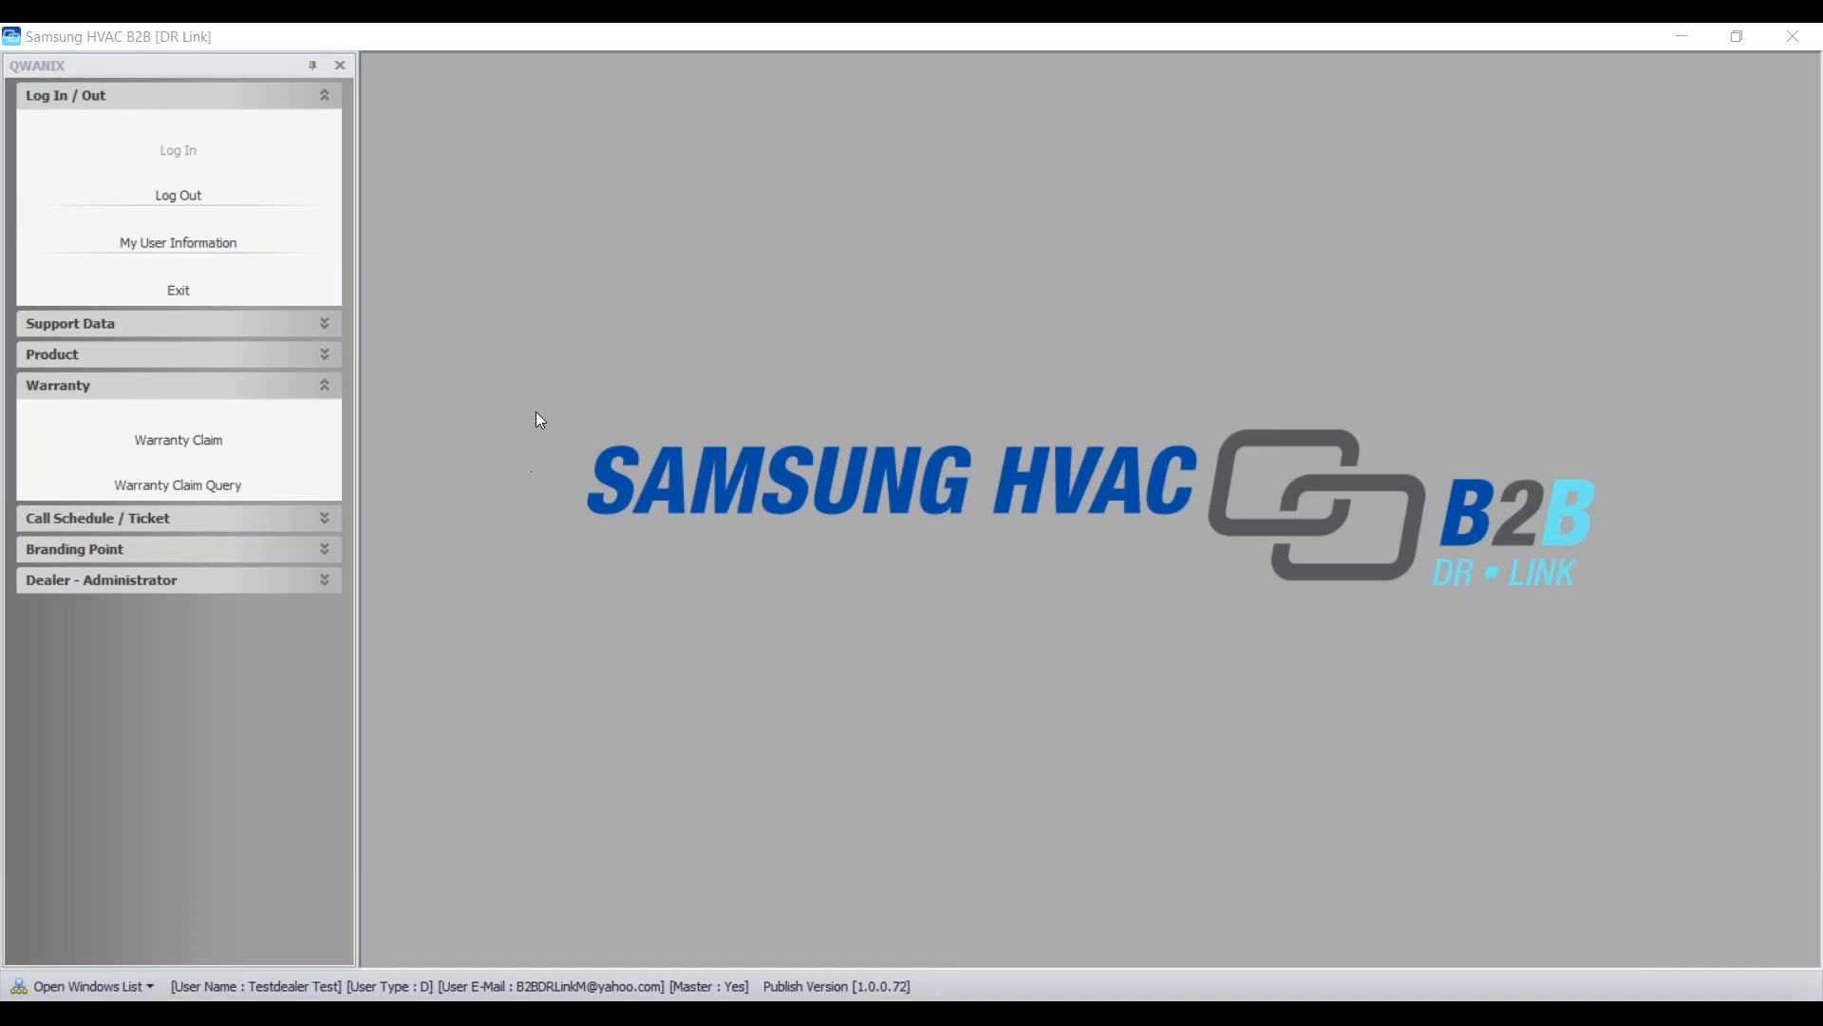
# - Start a New Warranty Claim from Warranty > Warranty Claim to reach the blank entry form
pyautogui.click(192, 448)
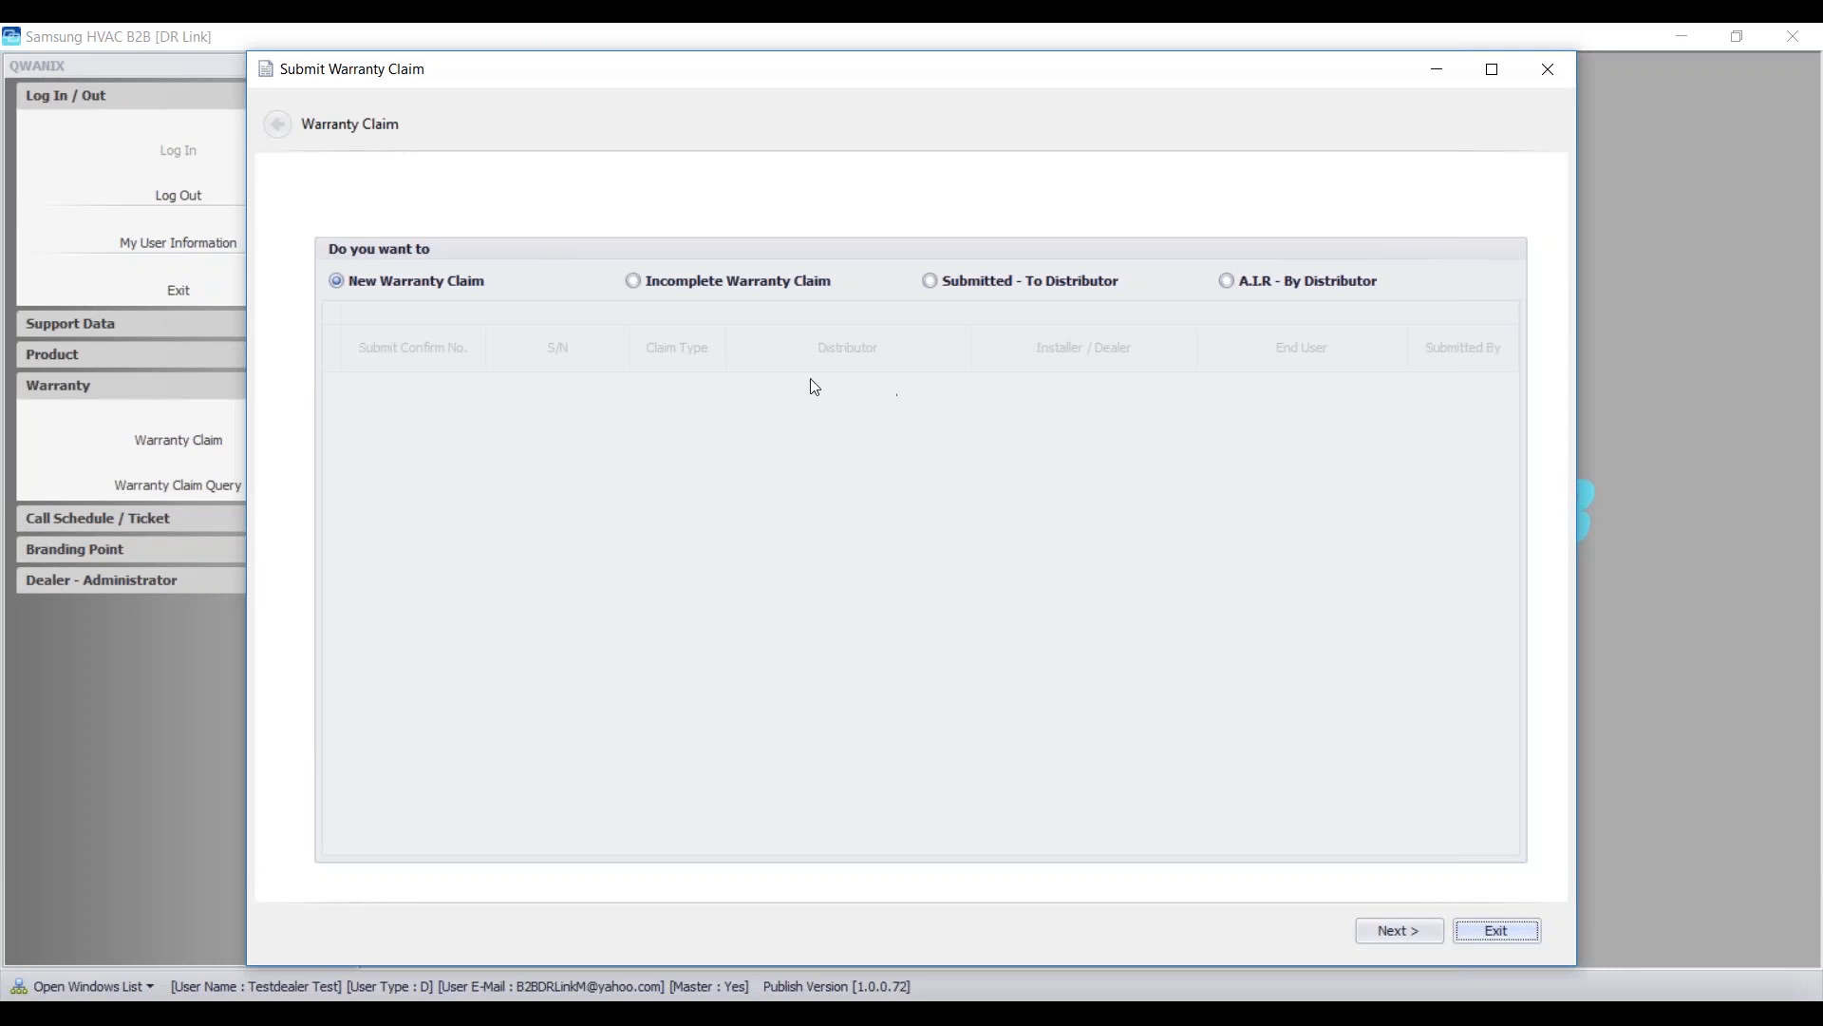
pyautogui.click(1394, 927)
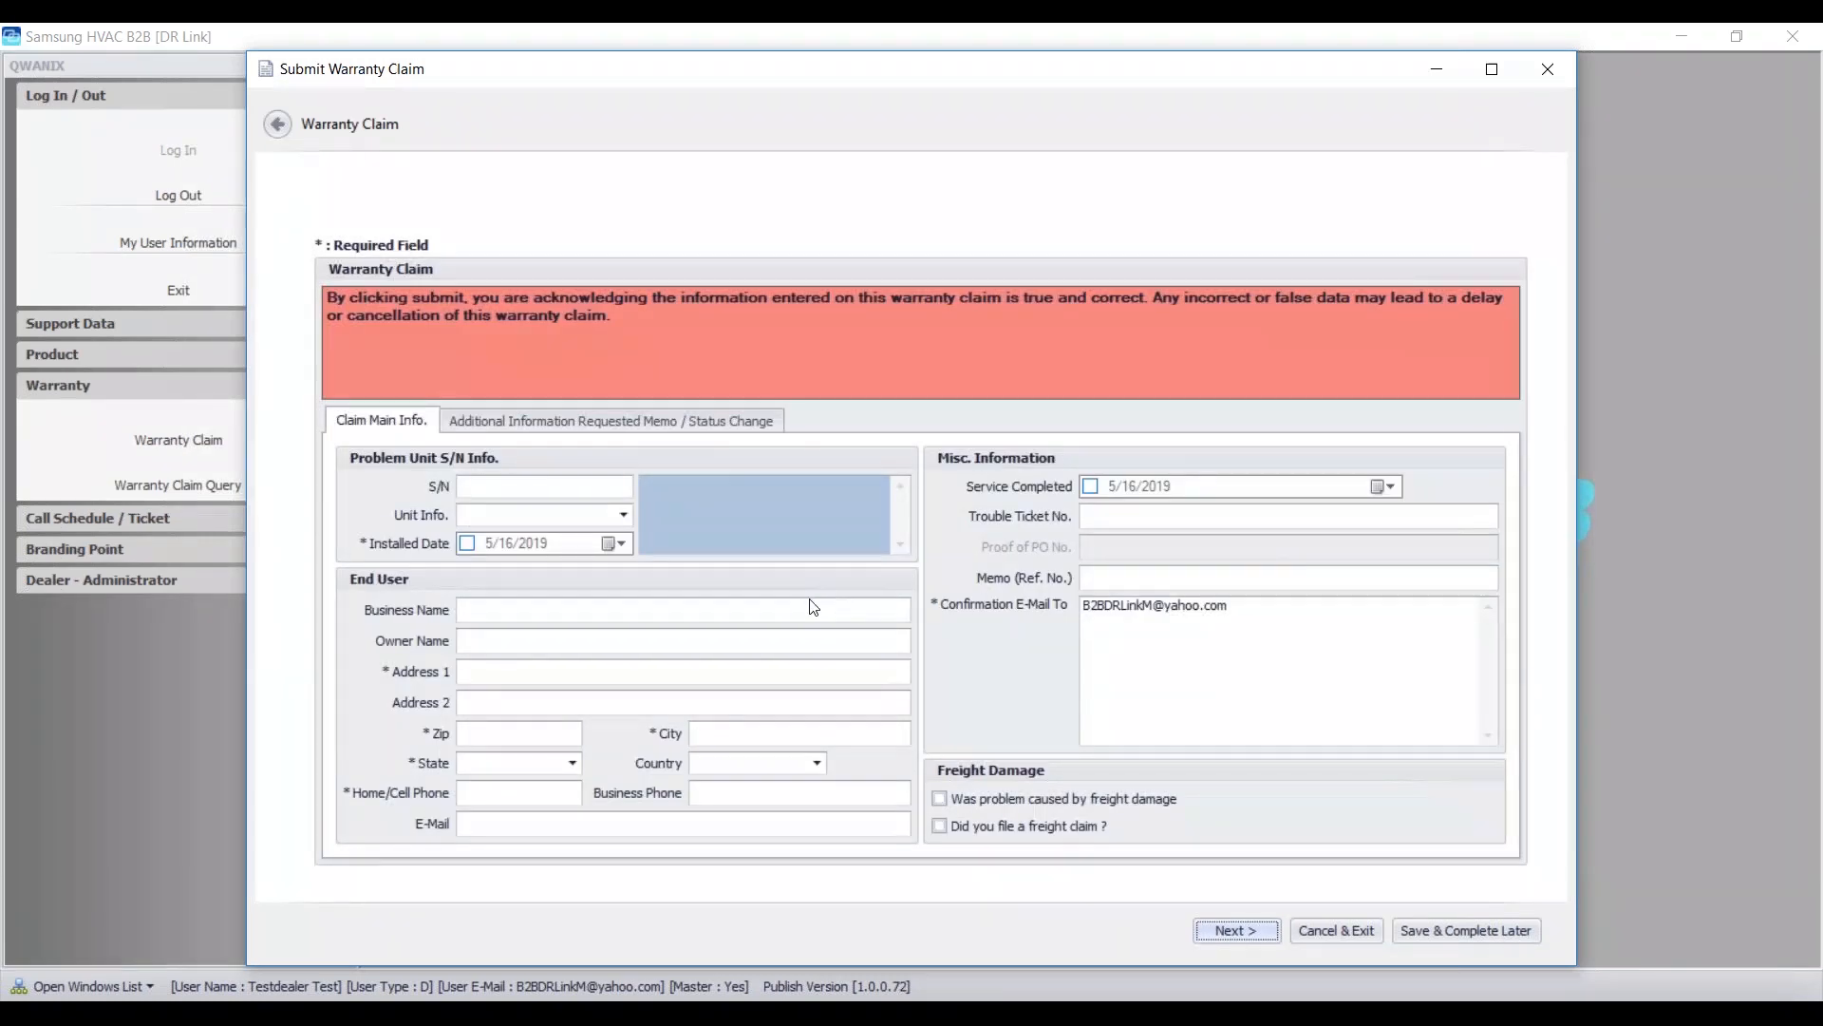
pyautogui.click(525, 490)
pyautogui.click(840, 644)
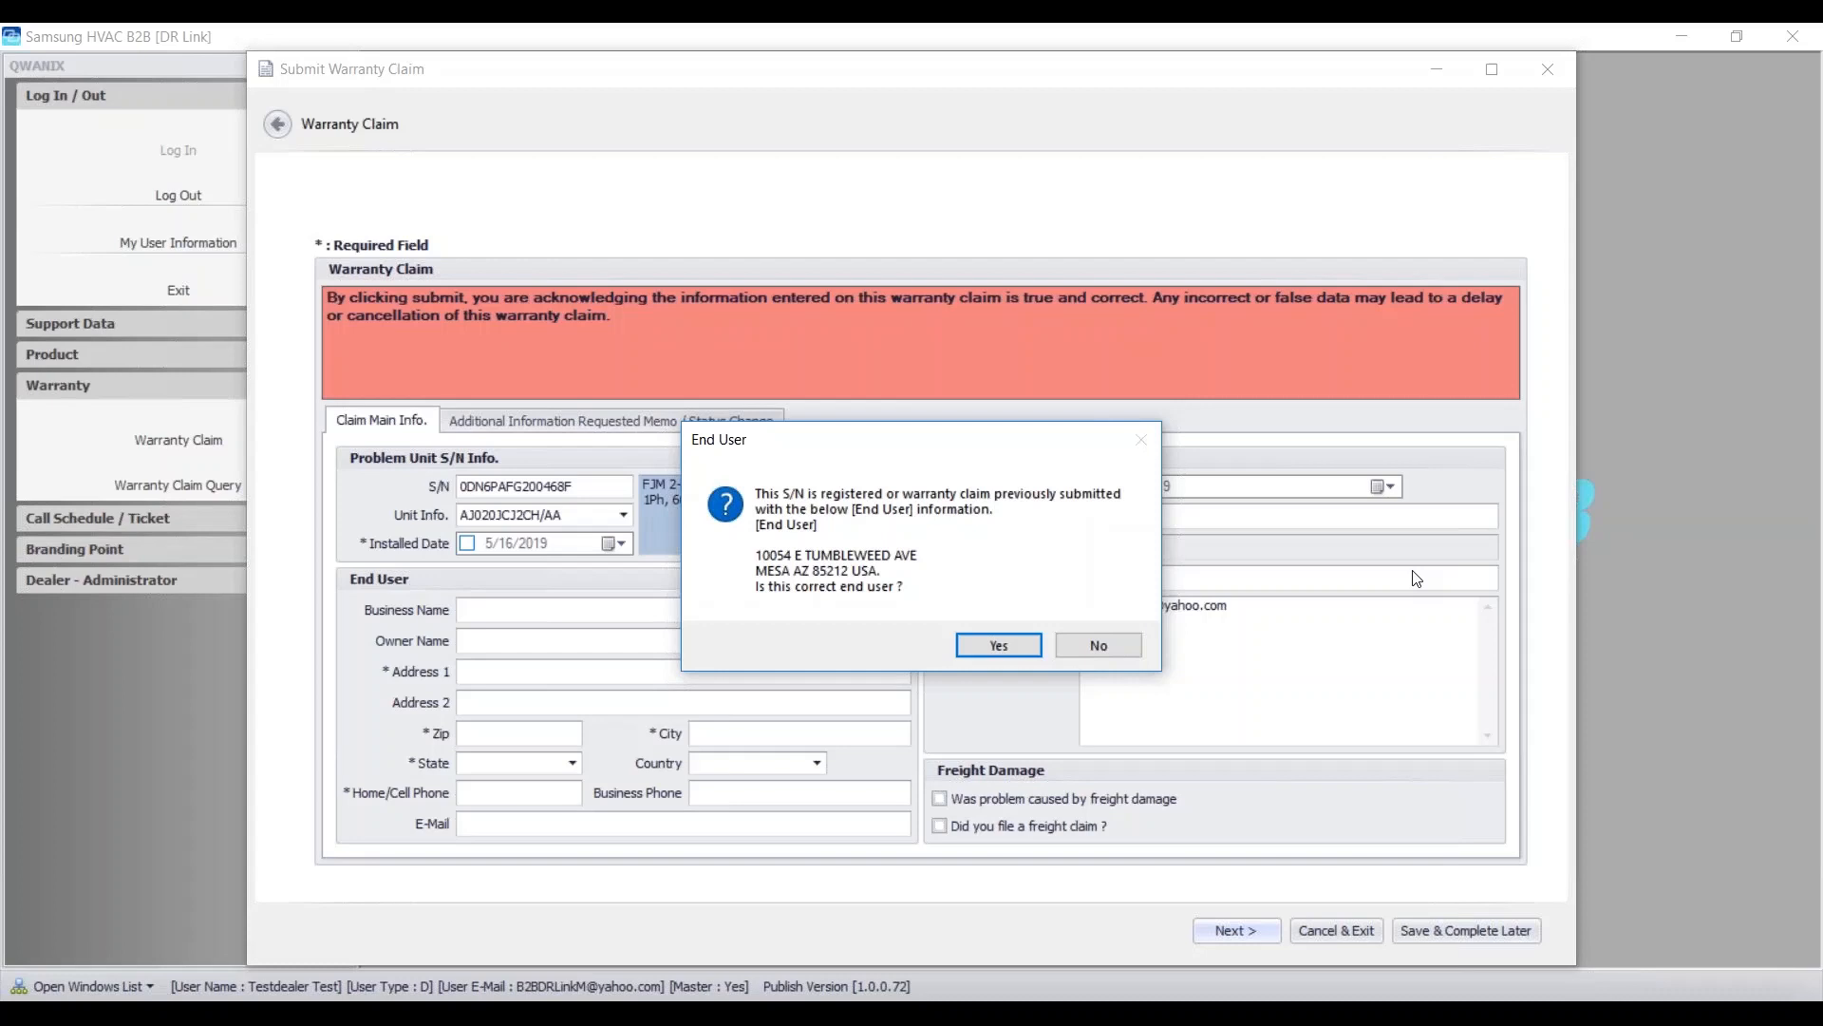
# - Accept the registered end-user address and enter Business Name XYZ Mechanical
pyautogui.click(1008, 642)
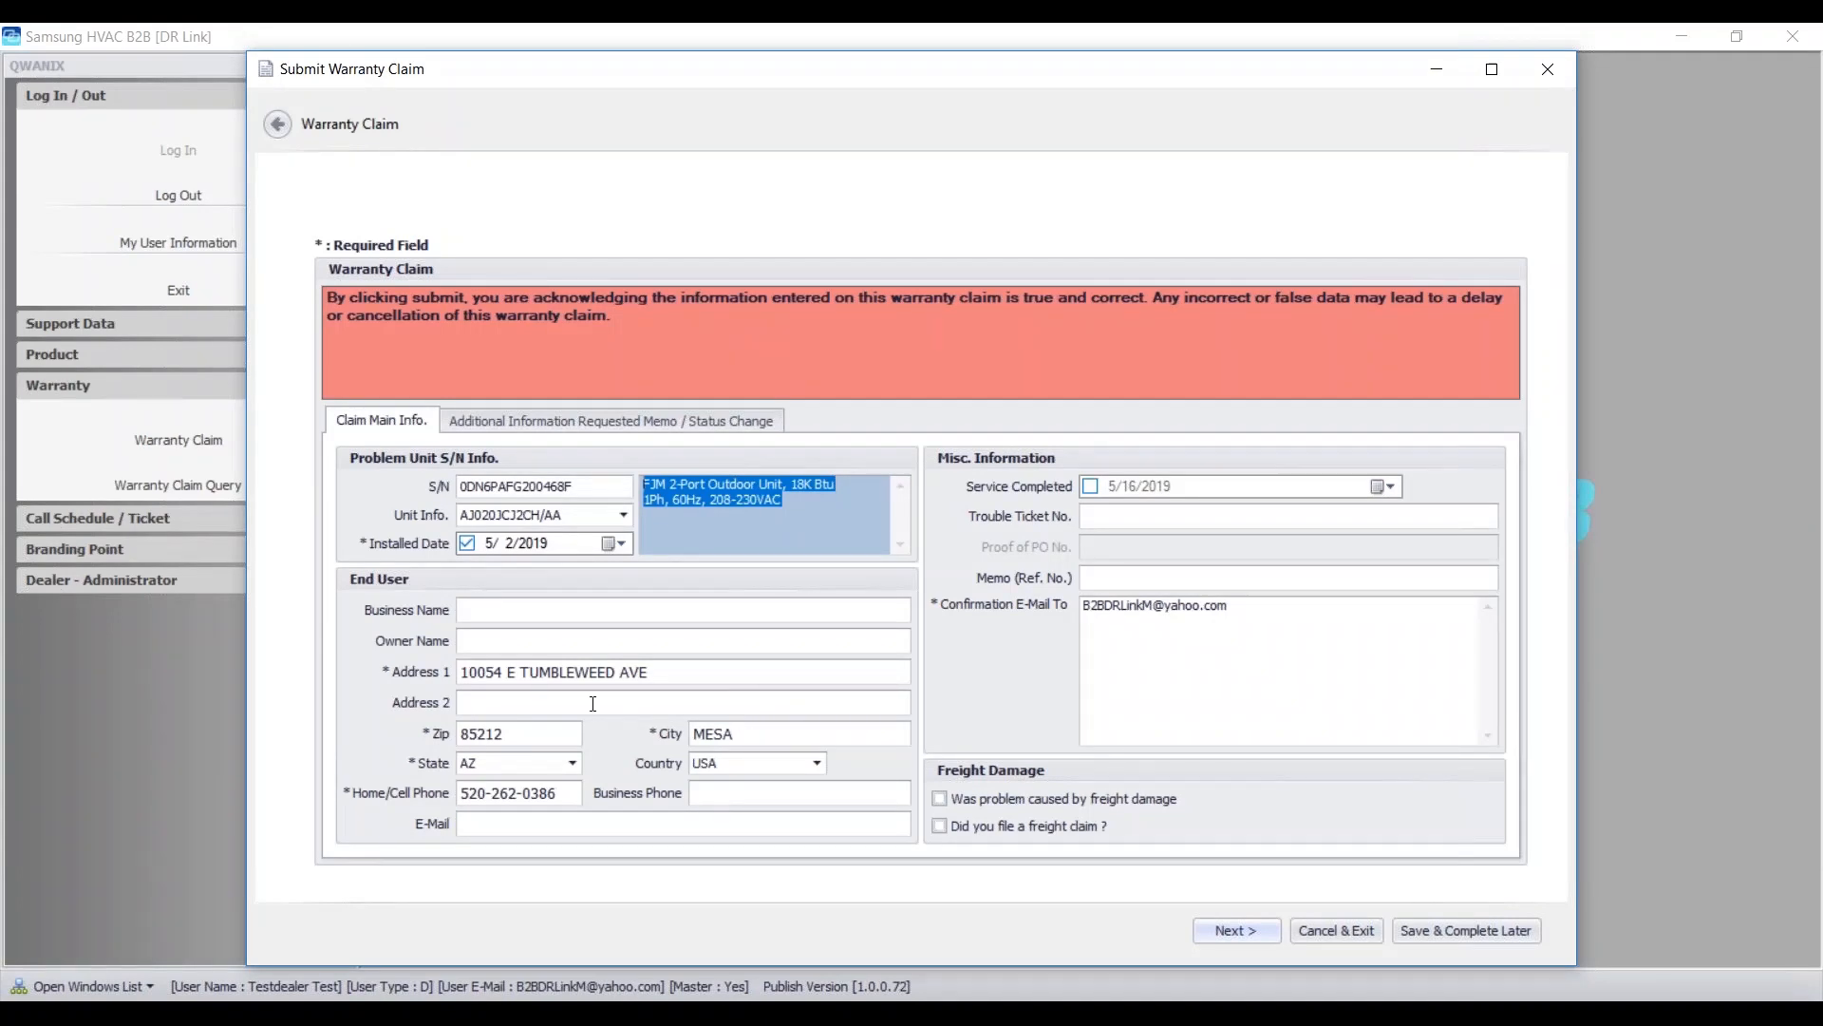
pyautogui.click(481, 611)
pyautogui.click(481, 643)
pyautogui.click(497, 610)
pyautogui.click(495, 636)
pyautogui.click(502, 609)
pyautogui.write('XYZ Mech')
pyautogui.write('anical')
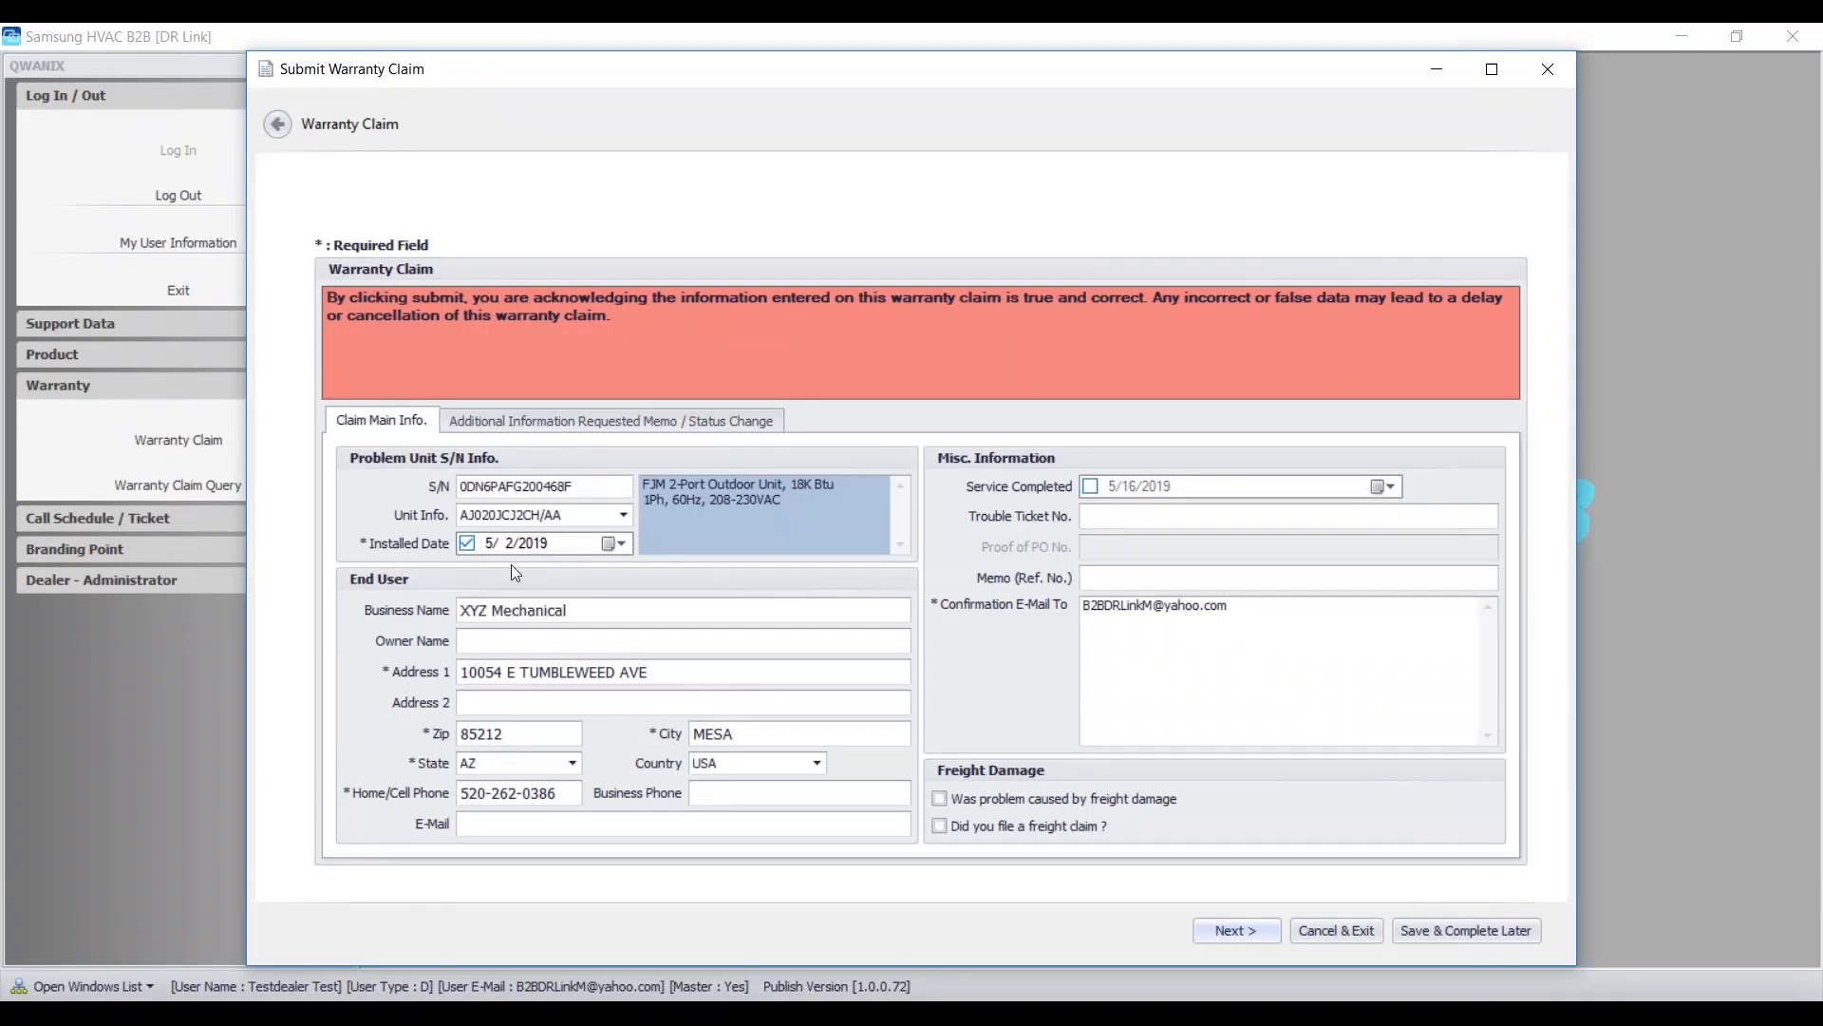
# - Mark the service as completed with completion date 5/15/2019
pyautogui.click(1091, 487)
pyautogui.click(1389, 486)
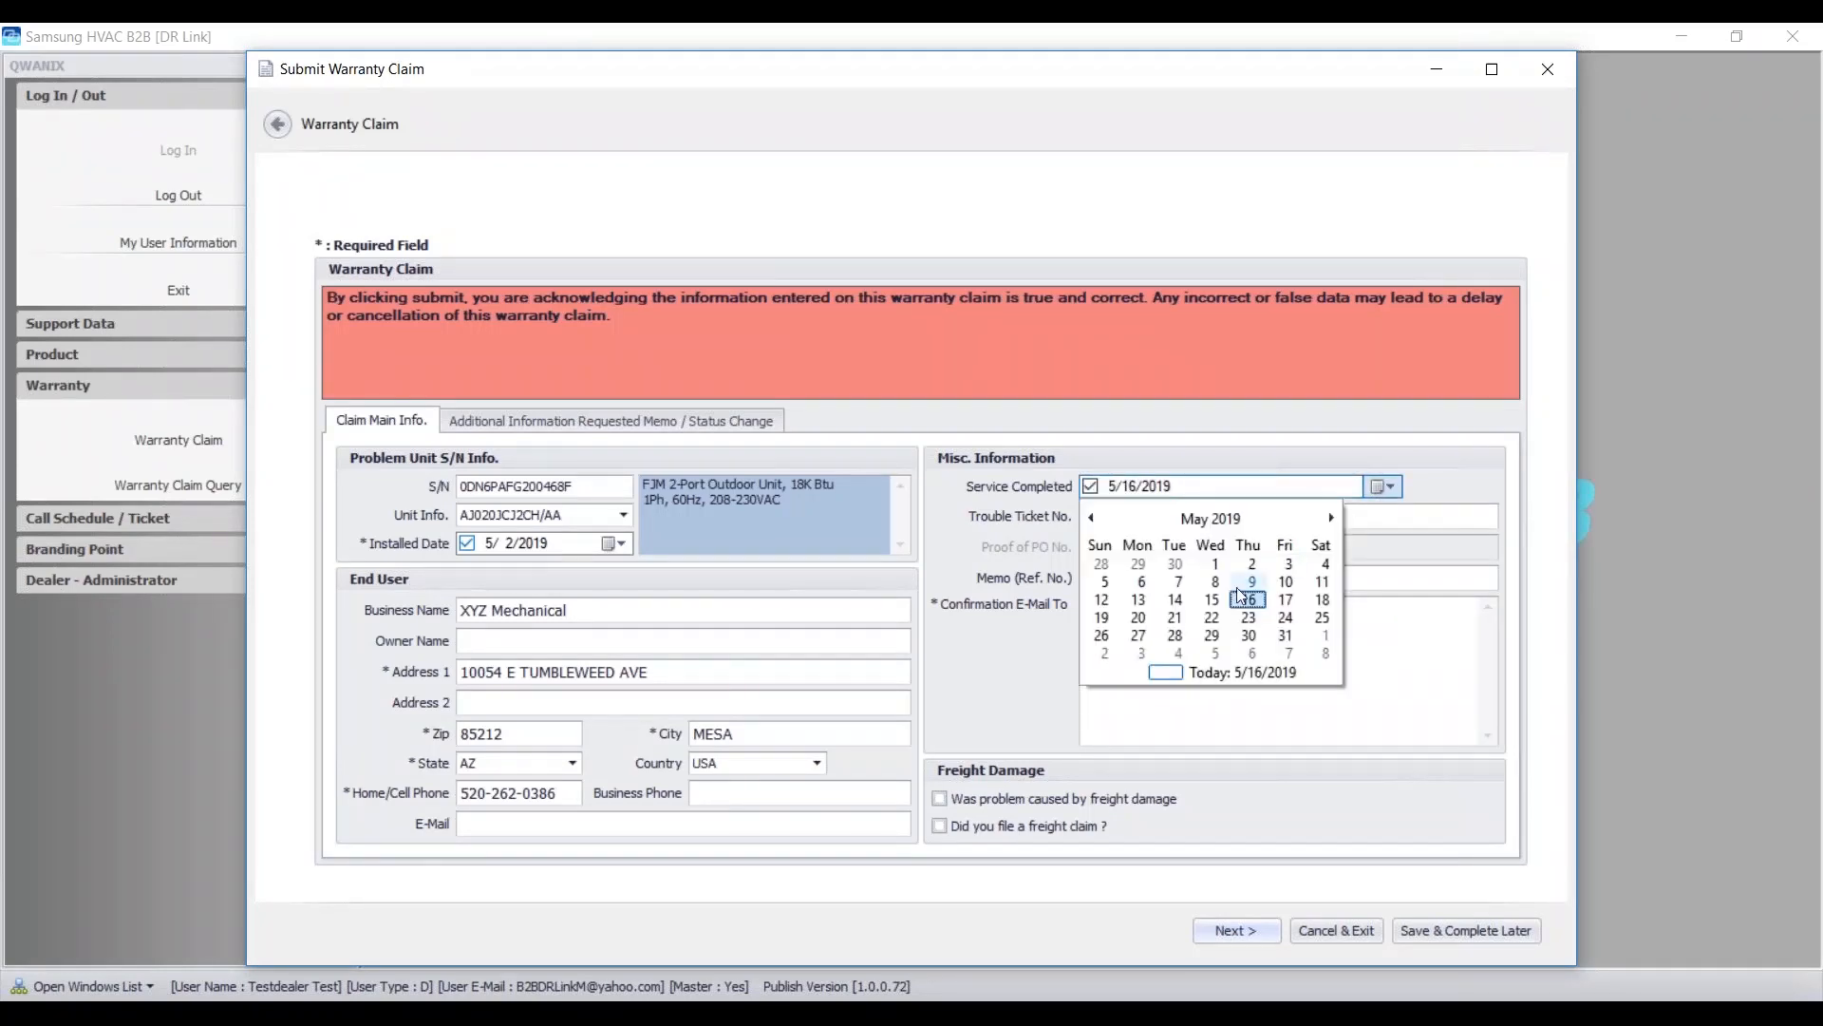
pyautogui.click(1211, 599)
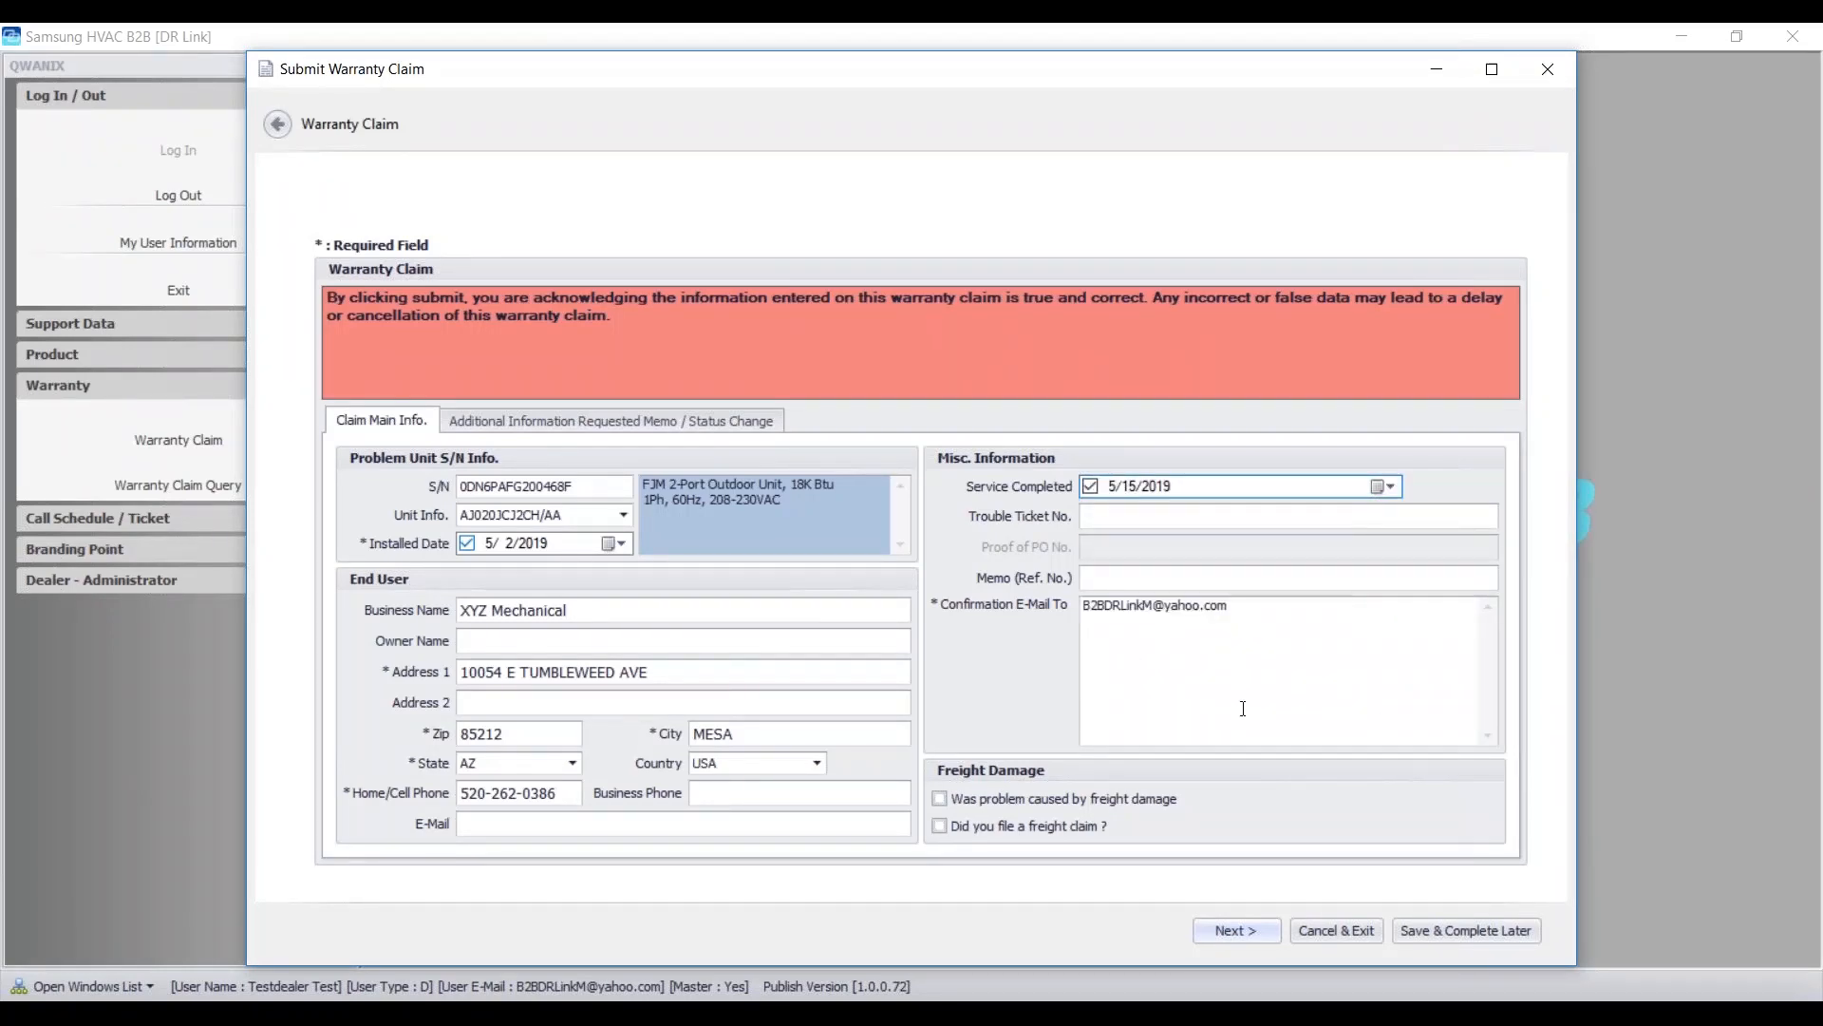
# - Append a semicolon to the end of the confirmation e-mail address
pyautogui.click(1162, 514)
pyautogui.click(1160, 571)
pyautogui.click(1241, 605)
pyautogui.write(';')
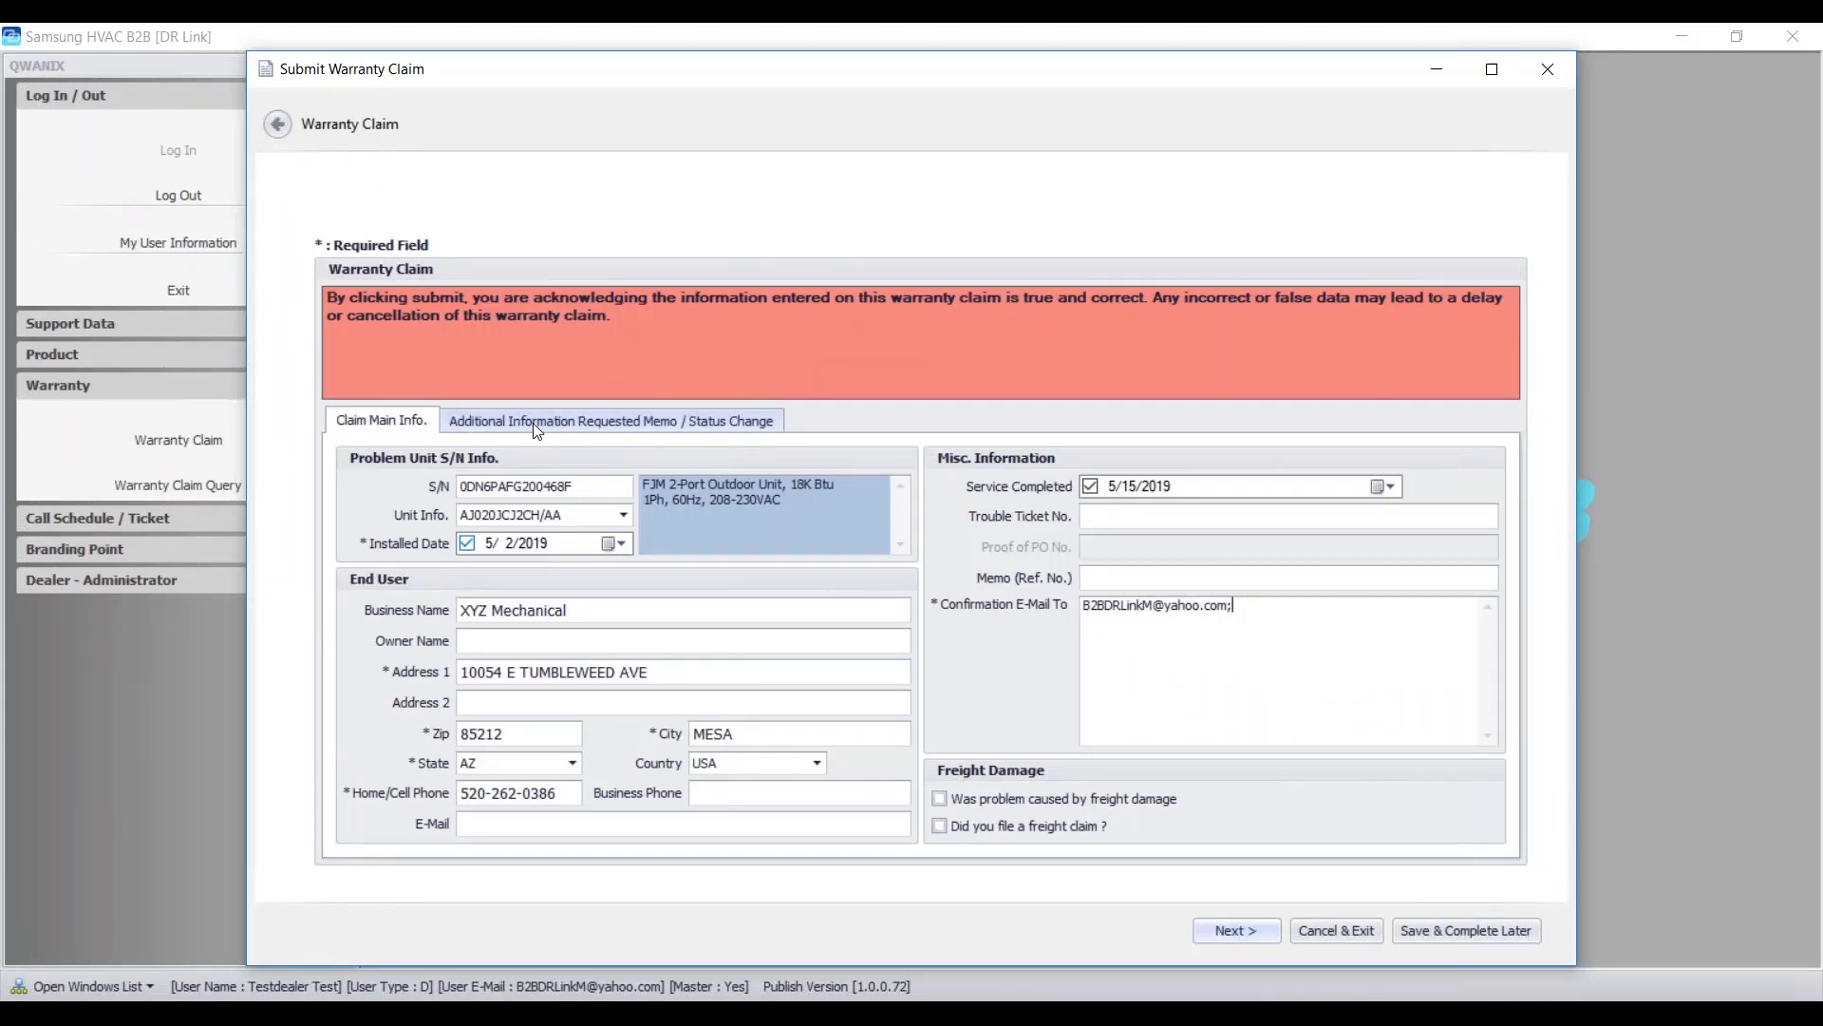
pyautogui.click(566, 424)
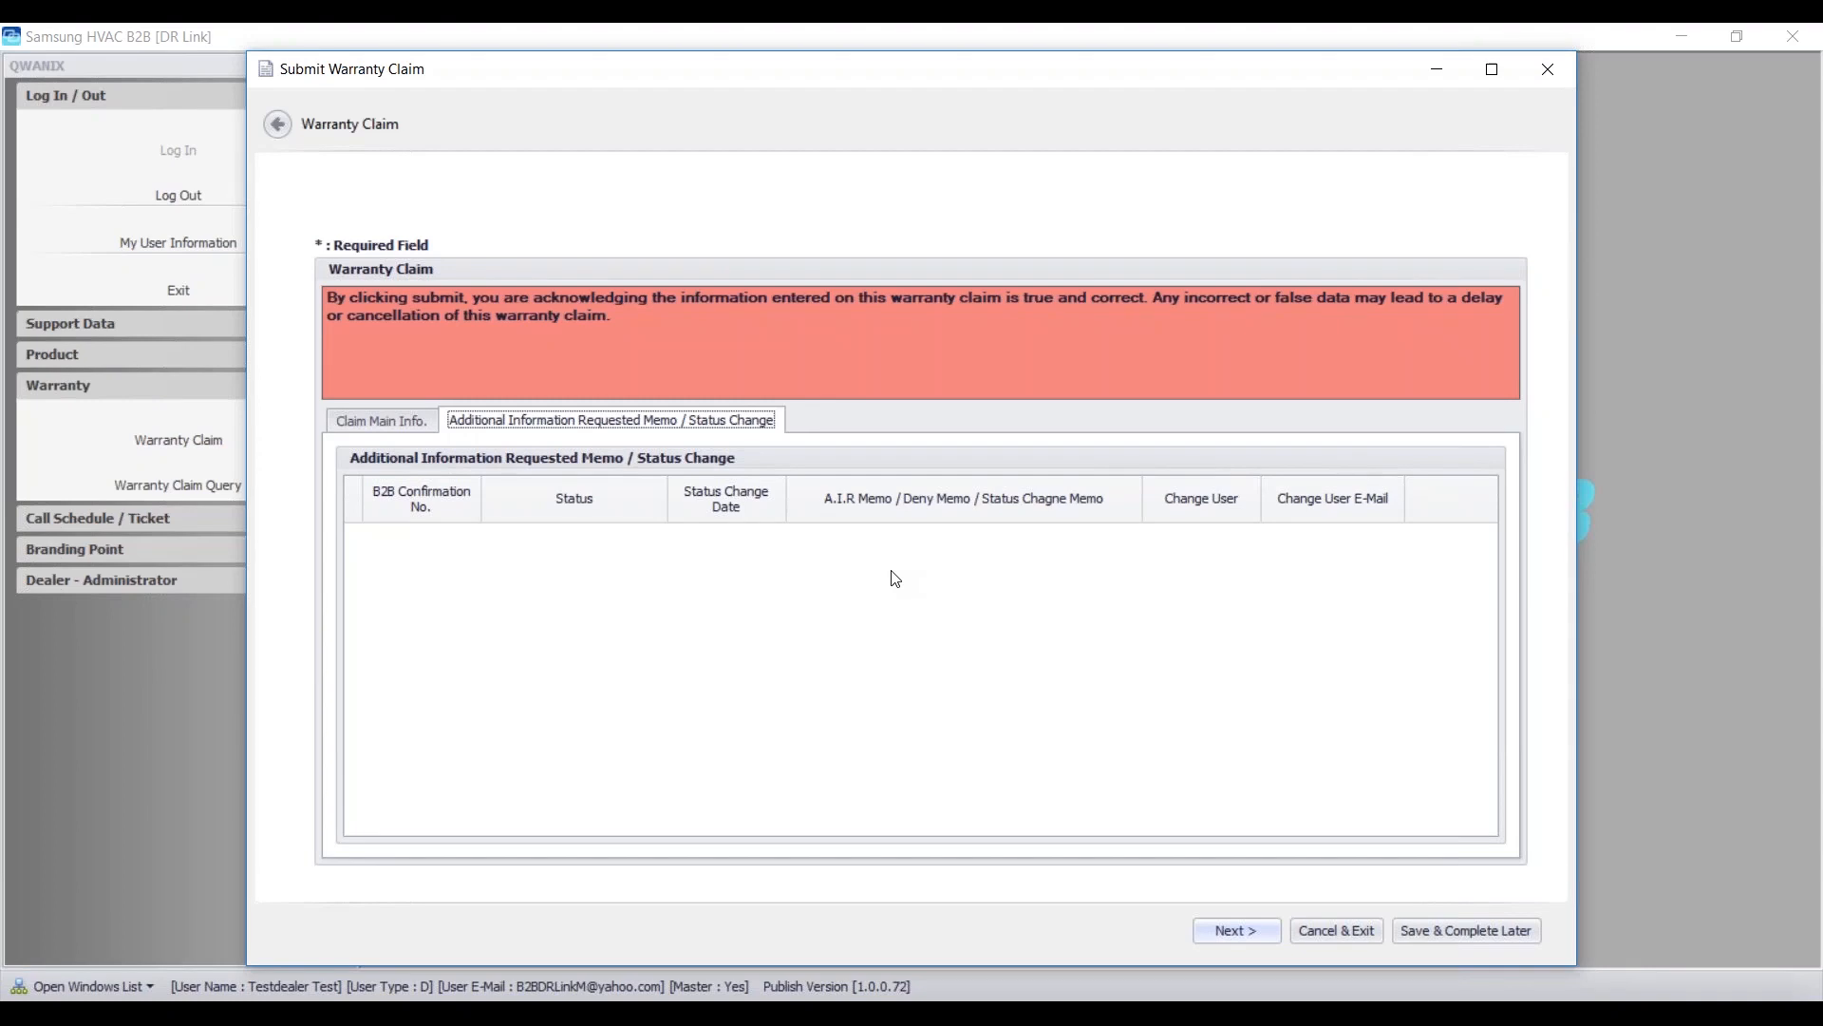
pyautogui.click(368, 424)
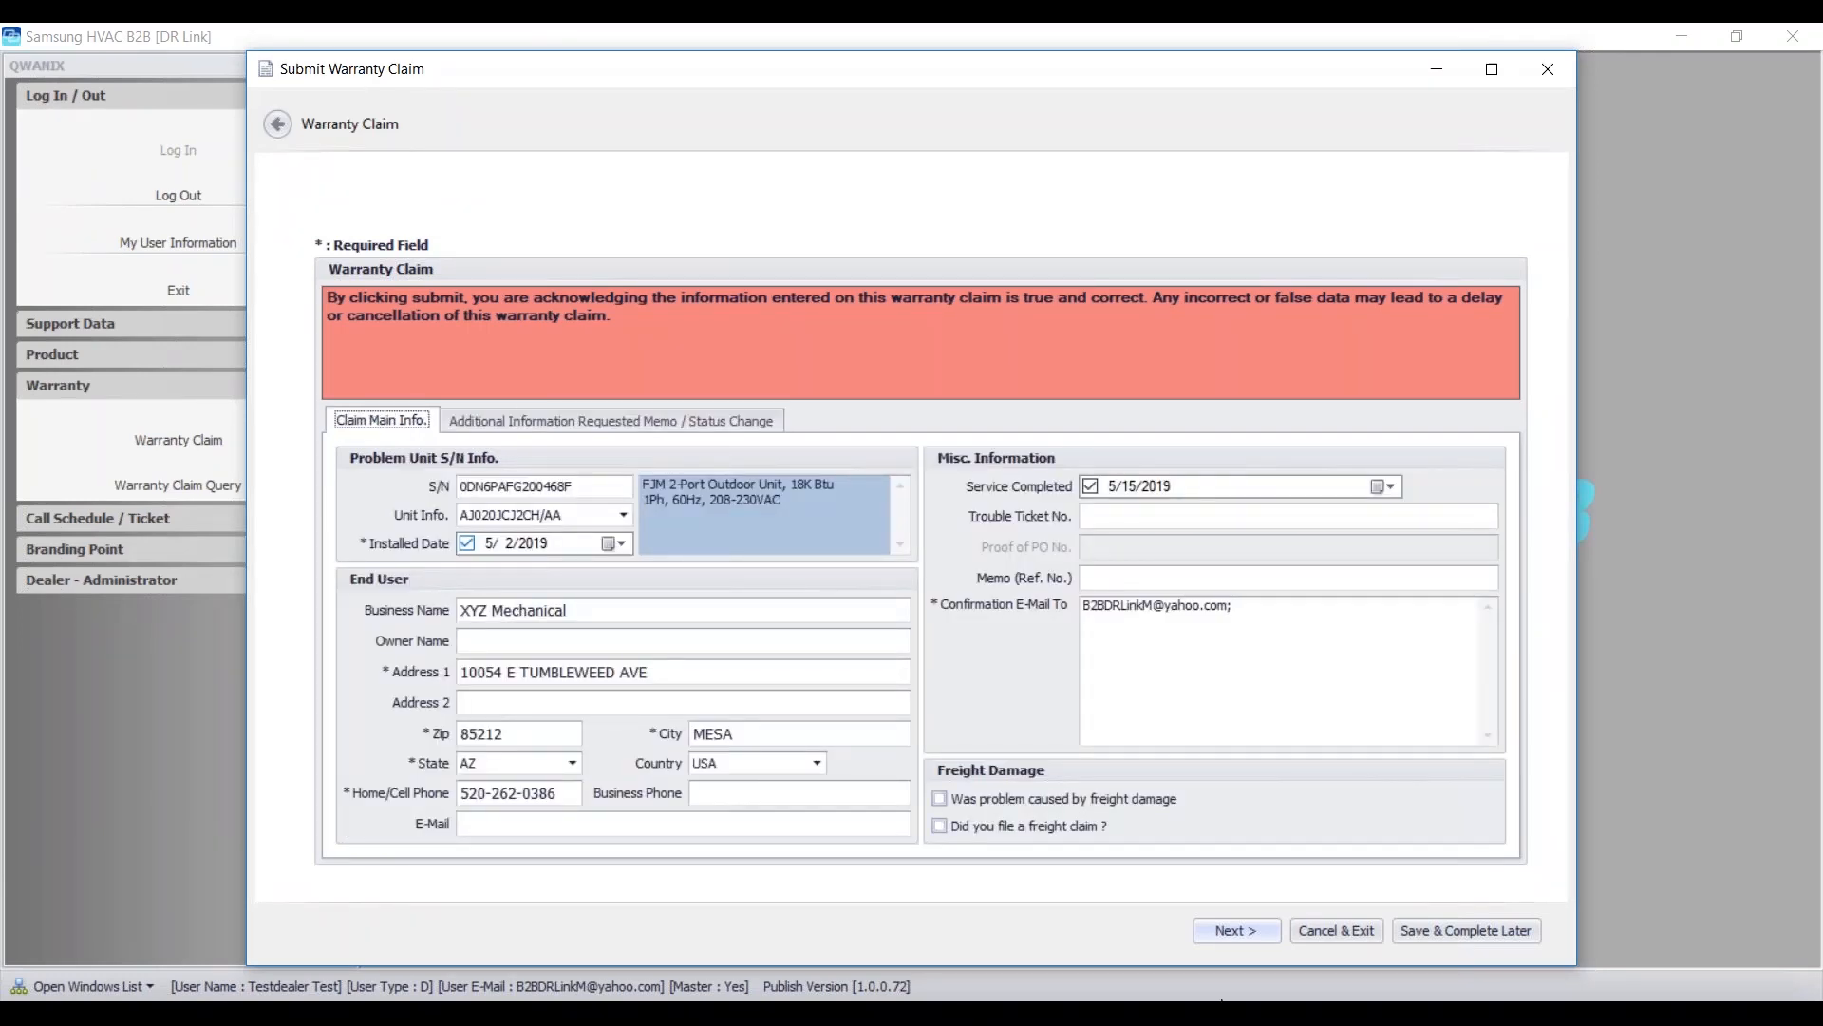
# - On the dealer page, fill in placeholder values for the dealer's e-mail and mobile phone
pyautogui.click(1240, 932)
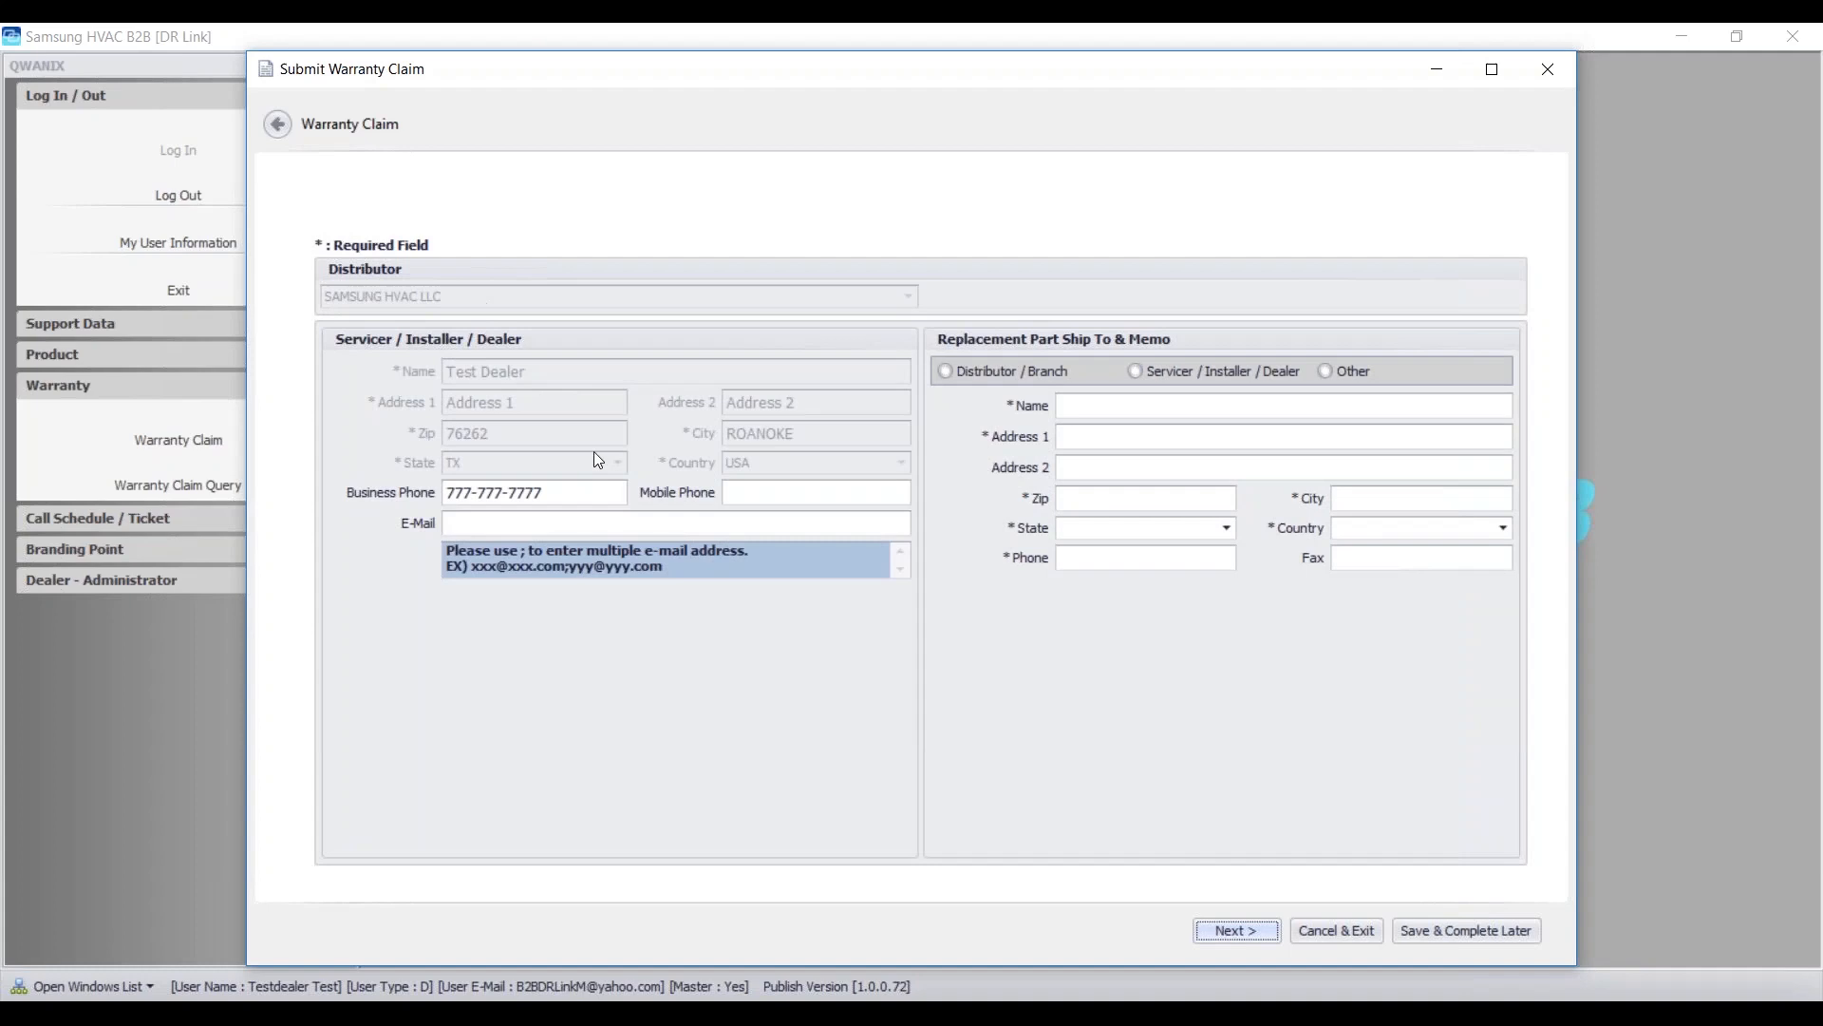
pyautogui.click(497, 522)
pyautogui.write('nnnnn')
pyautogui.click(727, 494)
pyautogui.write('ddddd')
# - Set Replacement Part Ship To to Servicer / Installer / Dealer
pyautogui.click(947, 371)
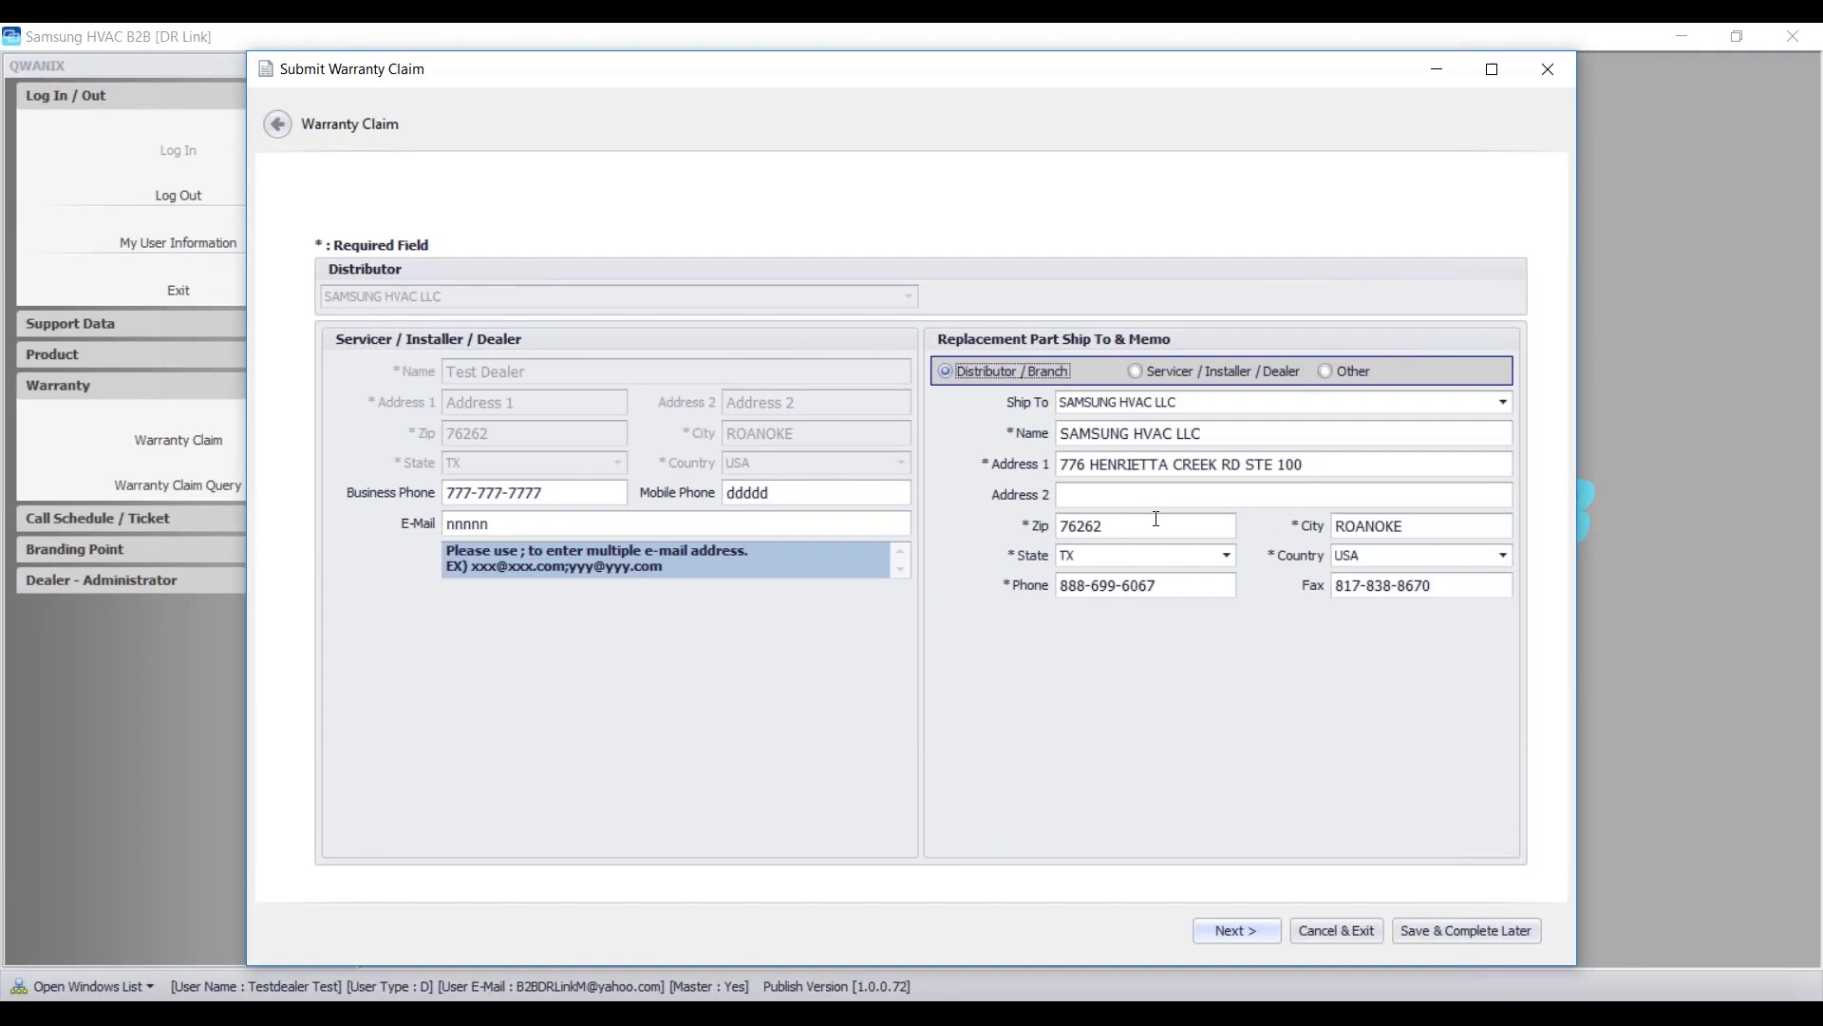
pyautogui.click(1135, 372)
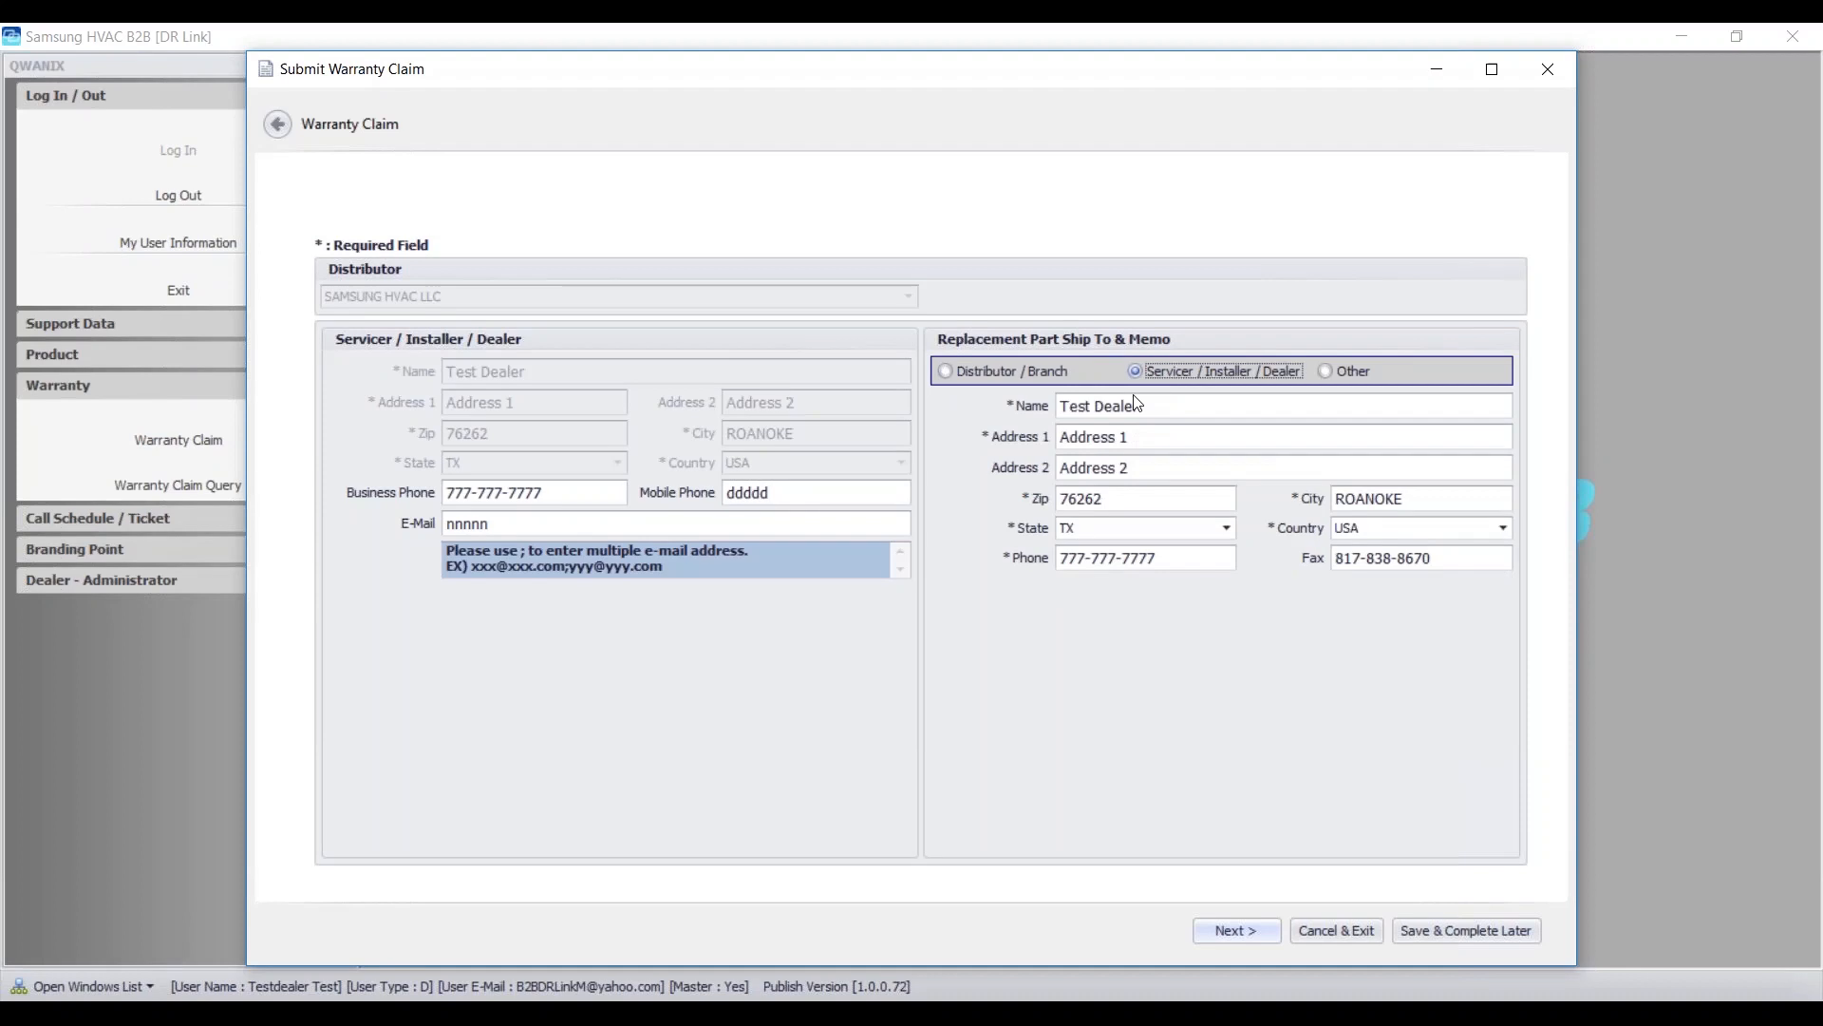
pyautogui.click(1325, 372)
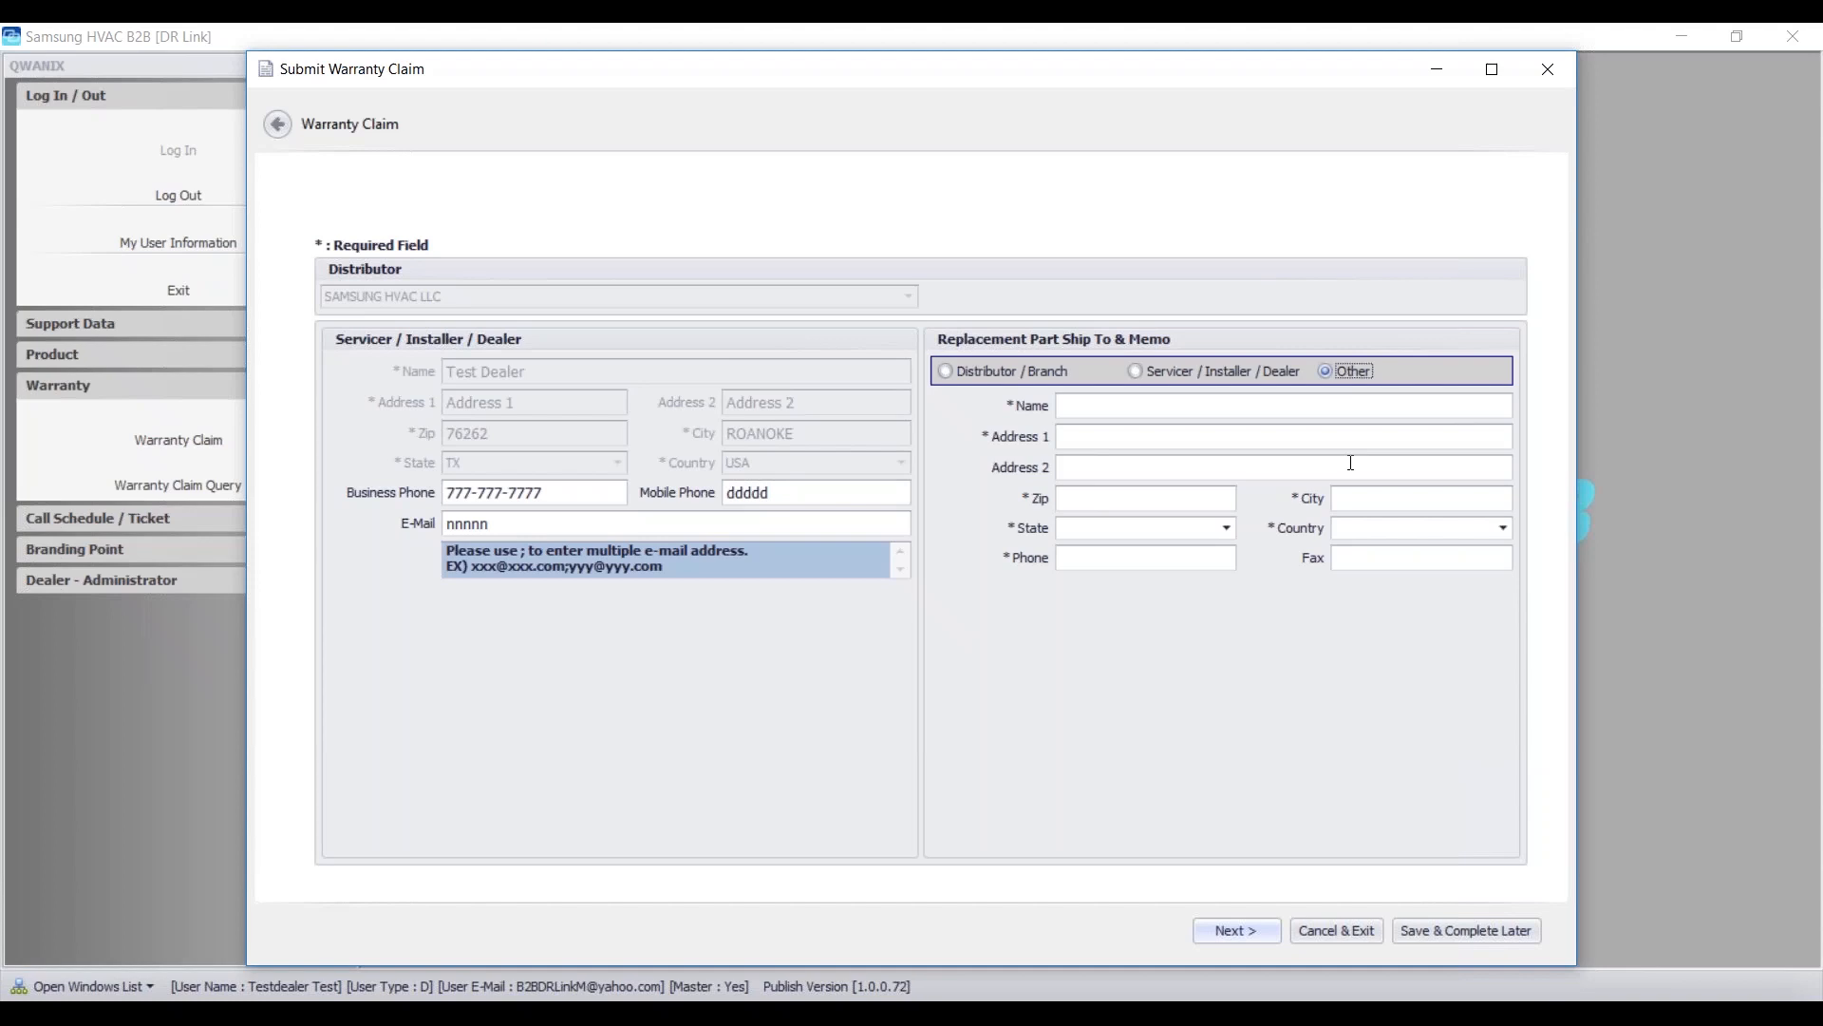
pyautogui.click(1140, 372)
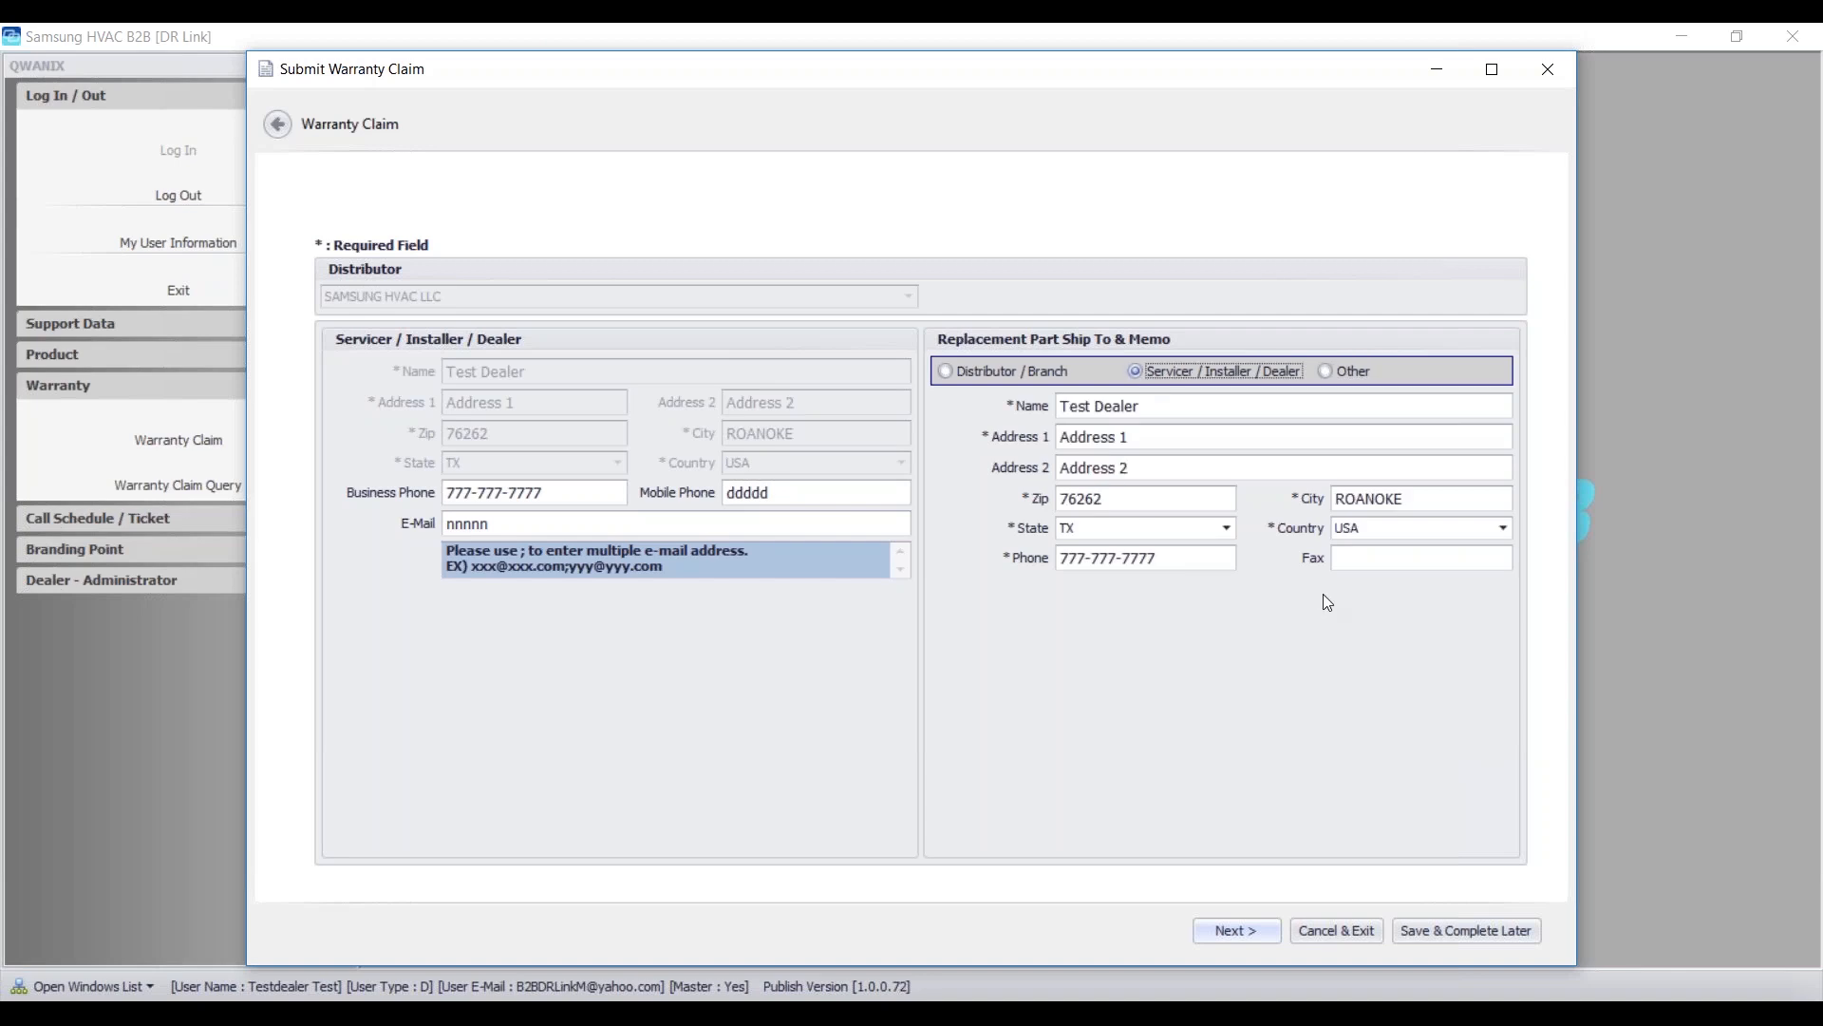
# - Add ';' to the shipping e-mail and a TAG Warranty Order note for shop pickup in AM
pyautogui.click(1234, 931)
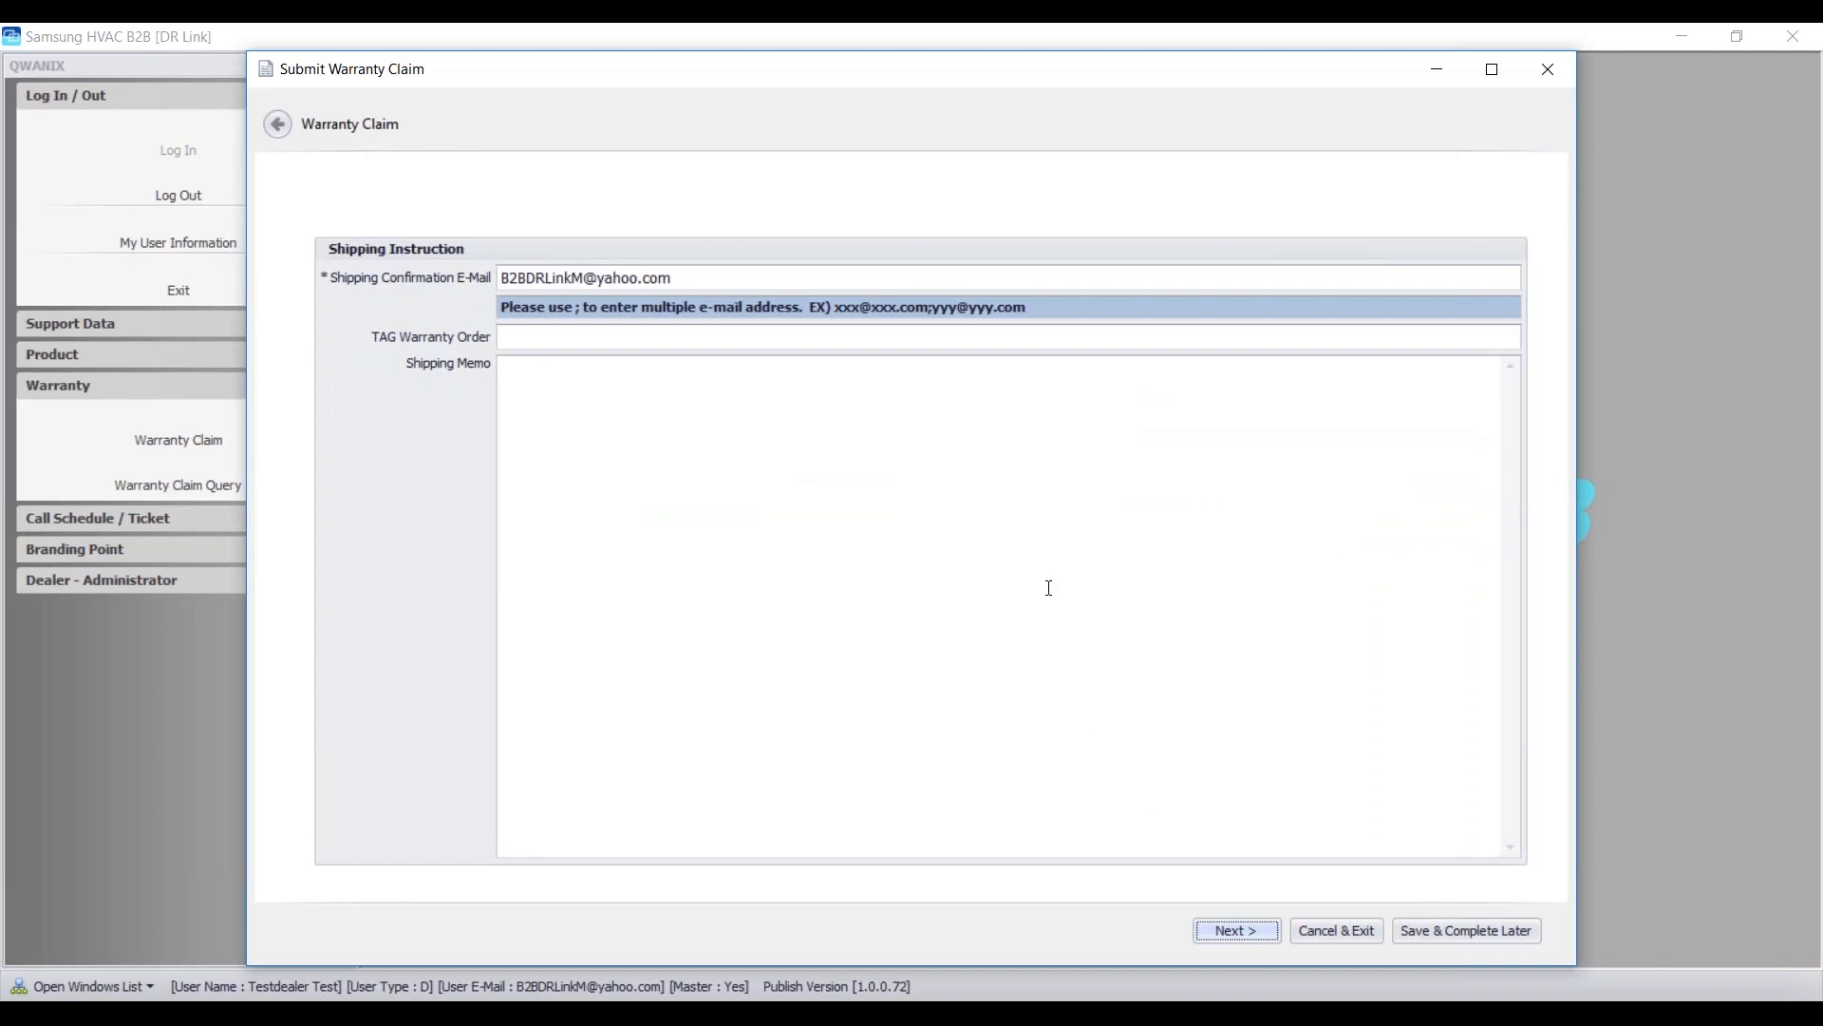
pyautogui.click(747, 278)
pyautogui.write(';')
pyautogui.click(559, 341)
pyautogui.write('Have Bob pick up part at sho')
pyautogui.write('p in AM')
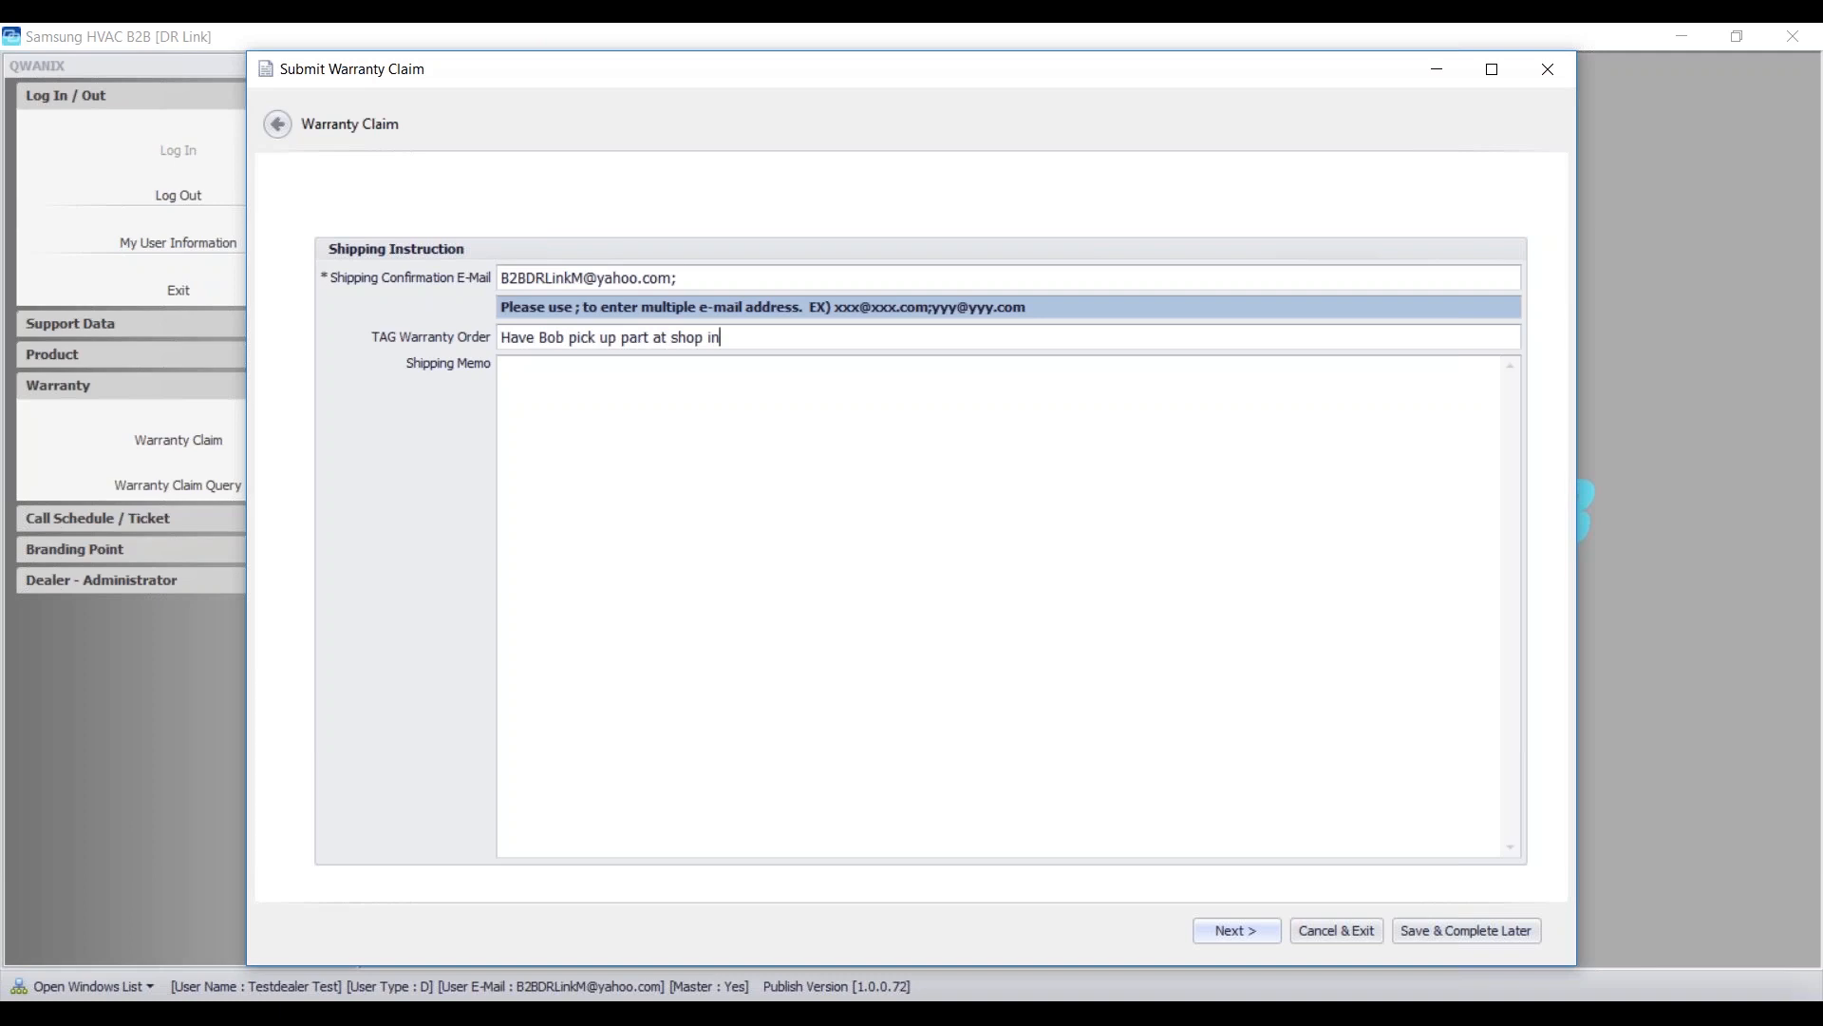
pyautogui.click(546, 383)
pyautogui.click(1206, 929)
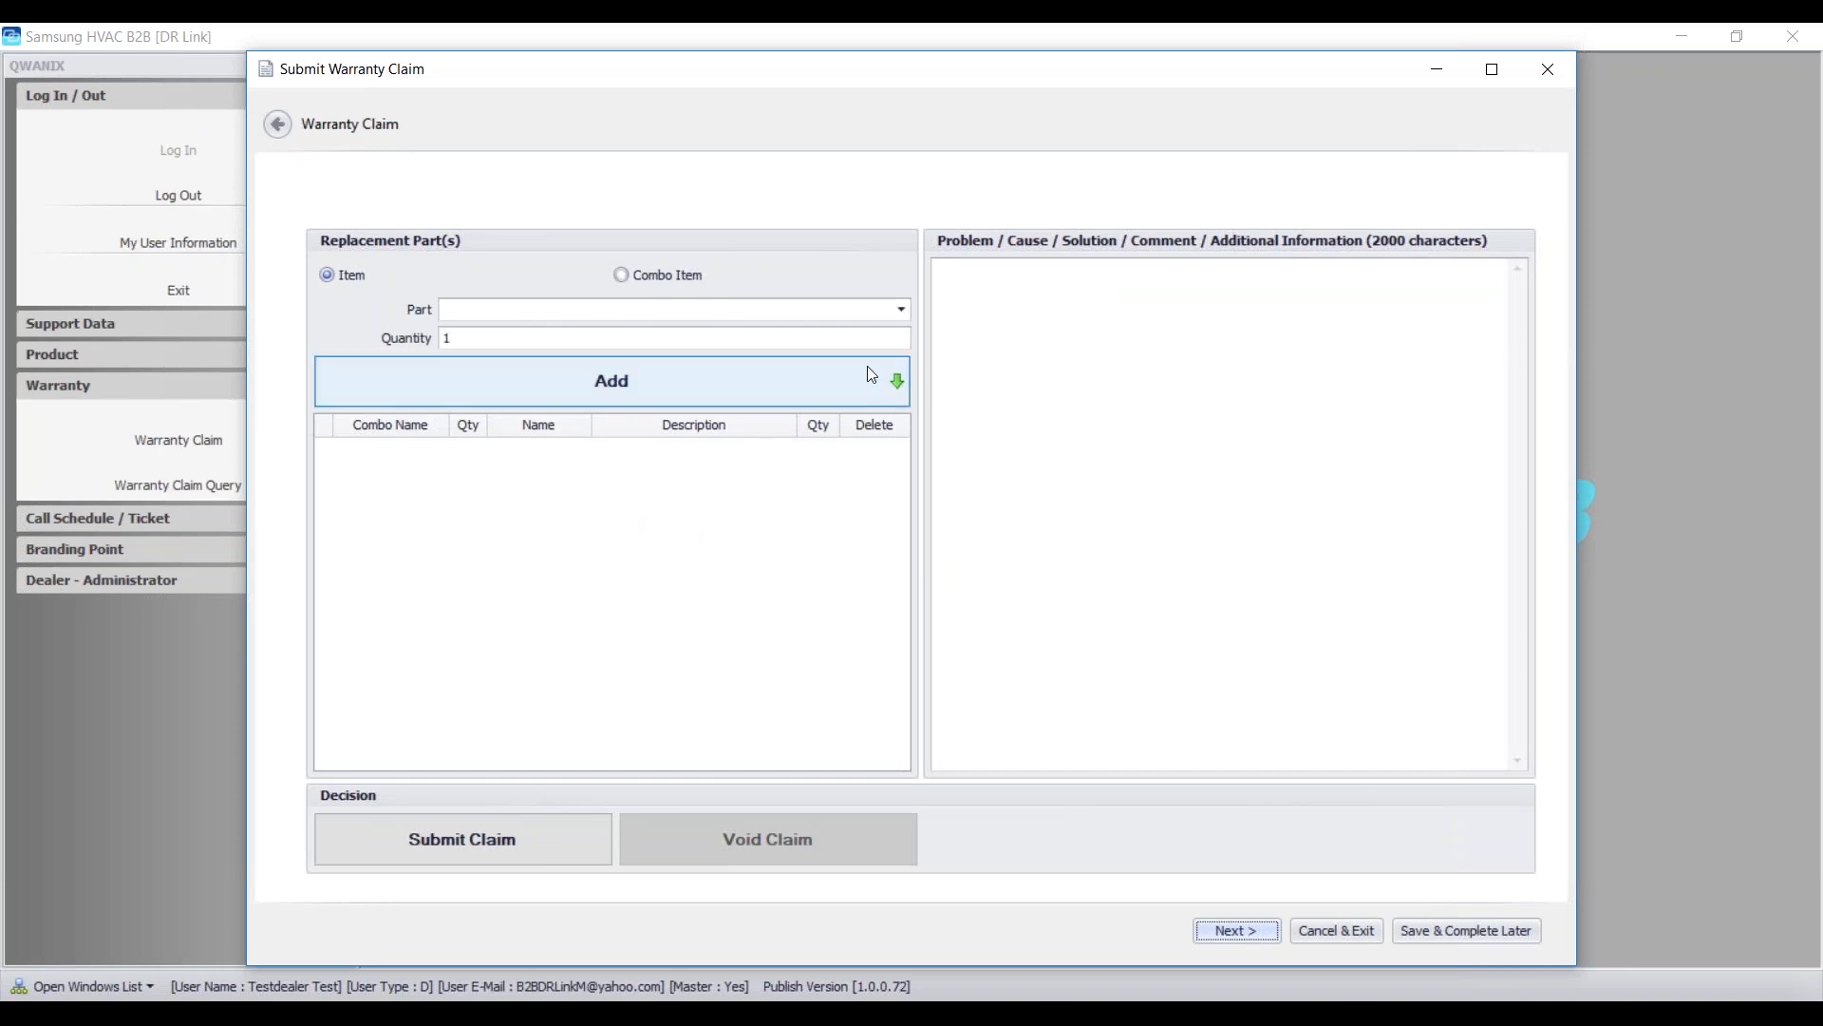
# - Add part 07133009, the Electronic Expansion Valve, with quantity 1 to the replacement parts
pyautogui.click(792, 312)
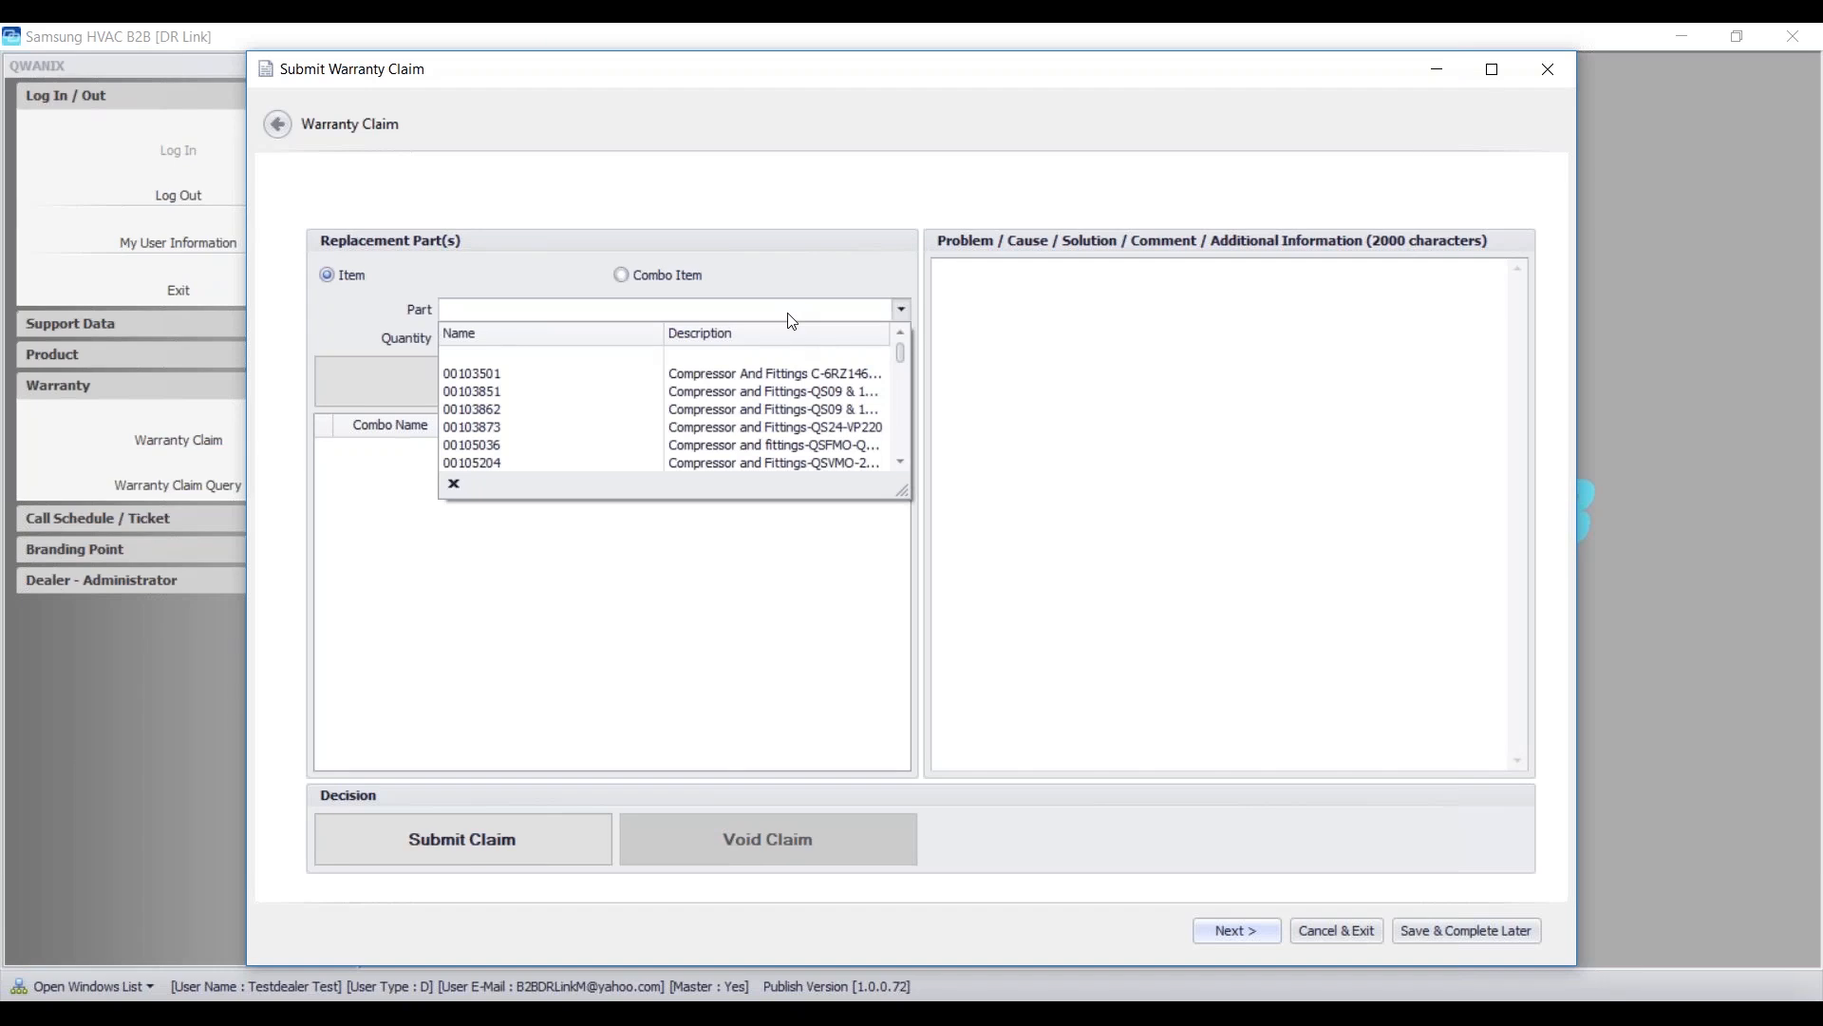
pyautogui.write('07')
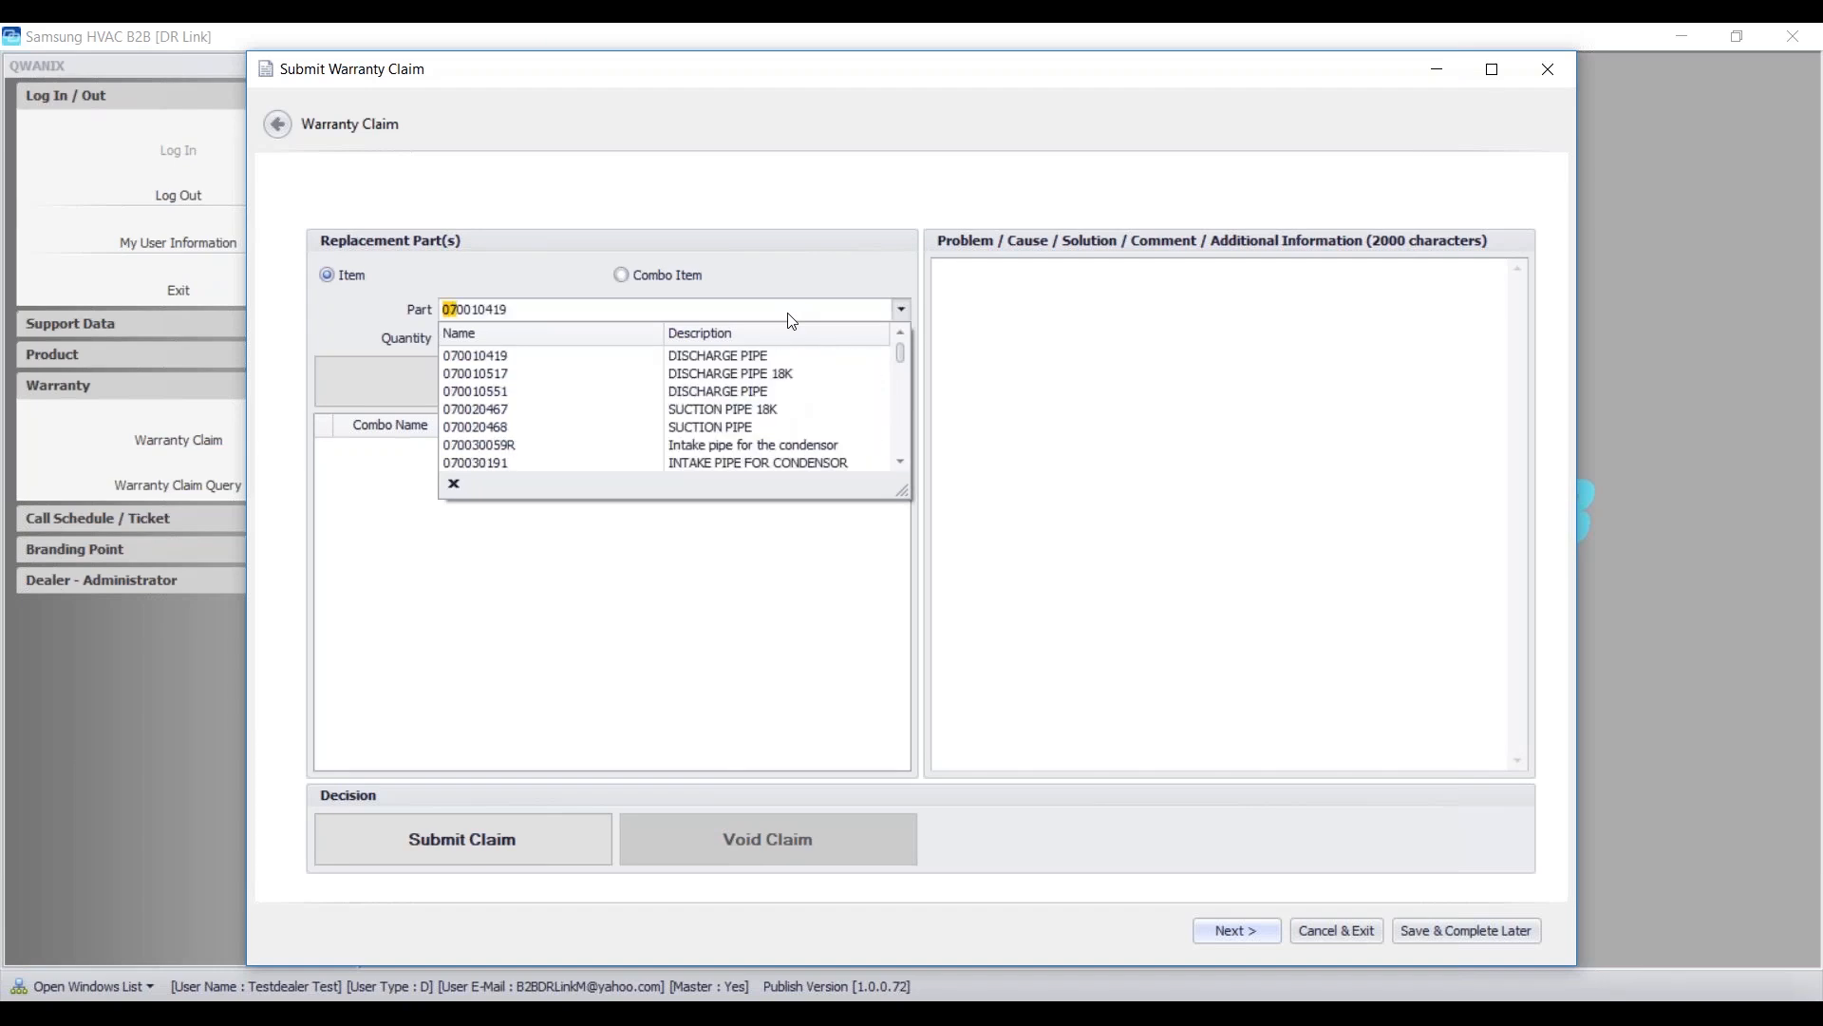
pyautogui.write('133')
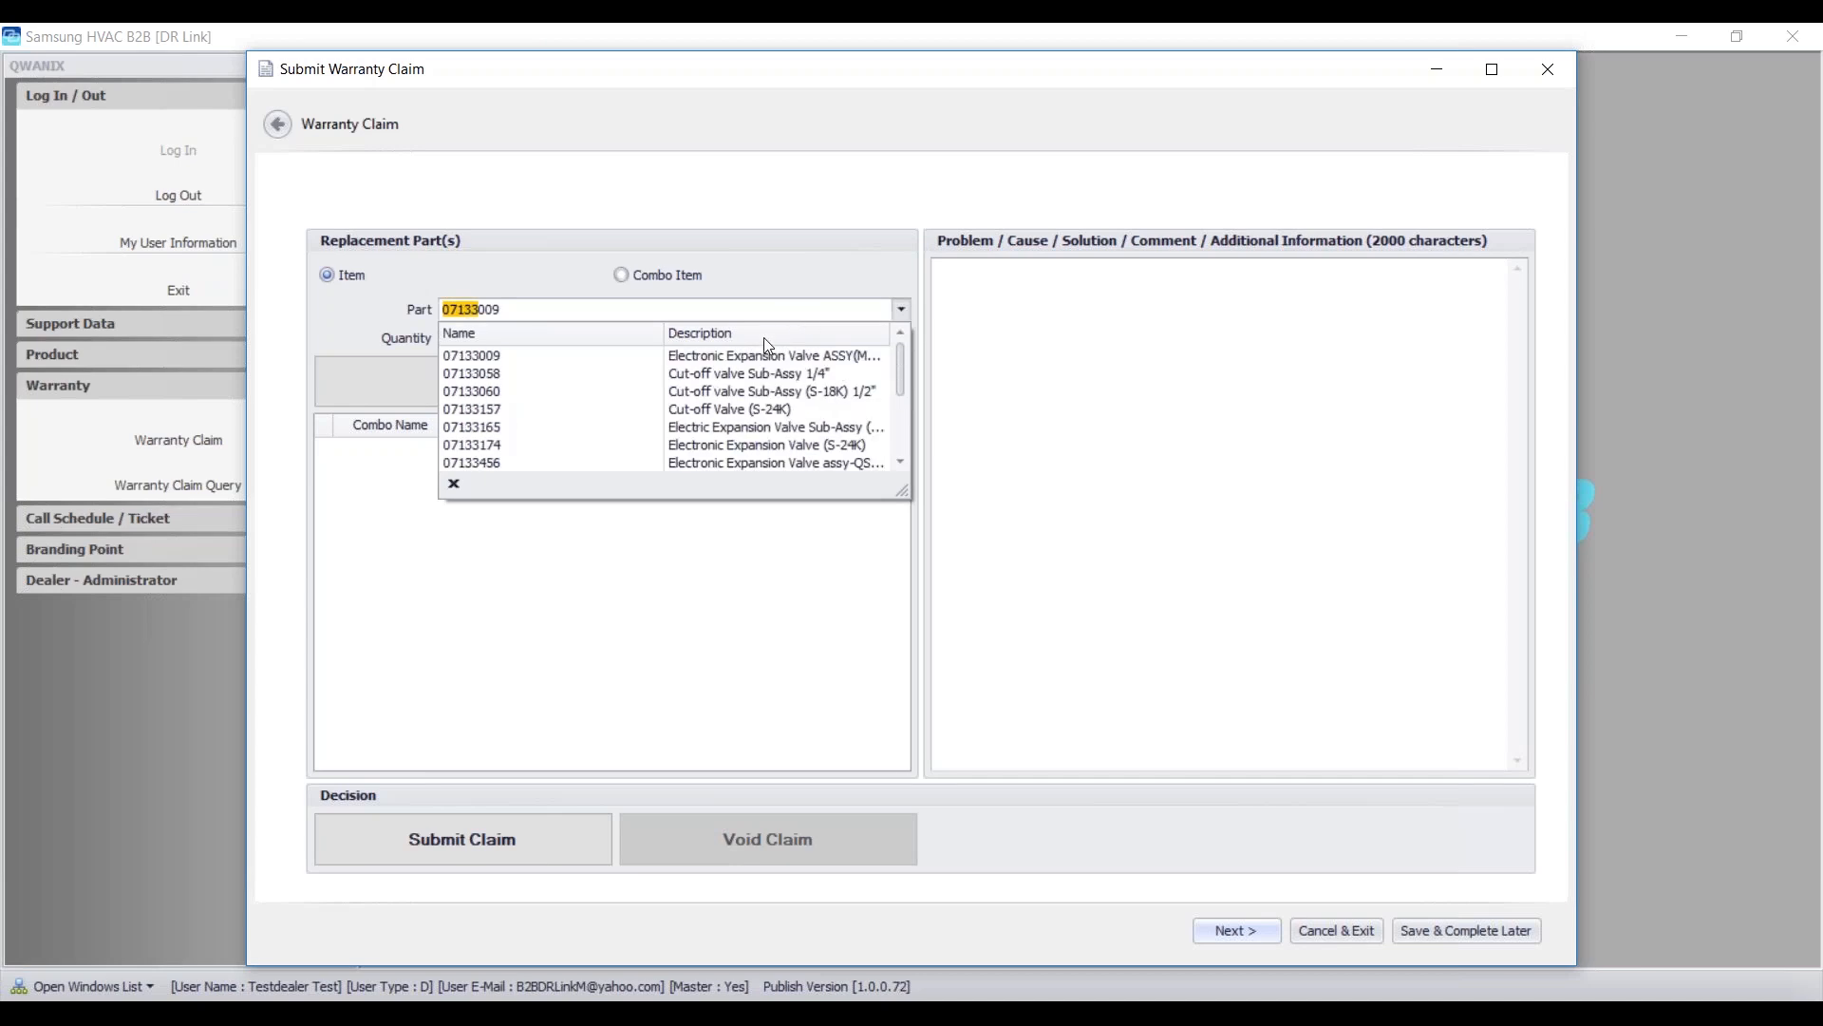
pyautogui.click(760, 364)
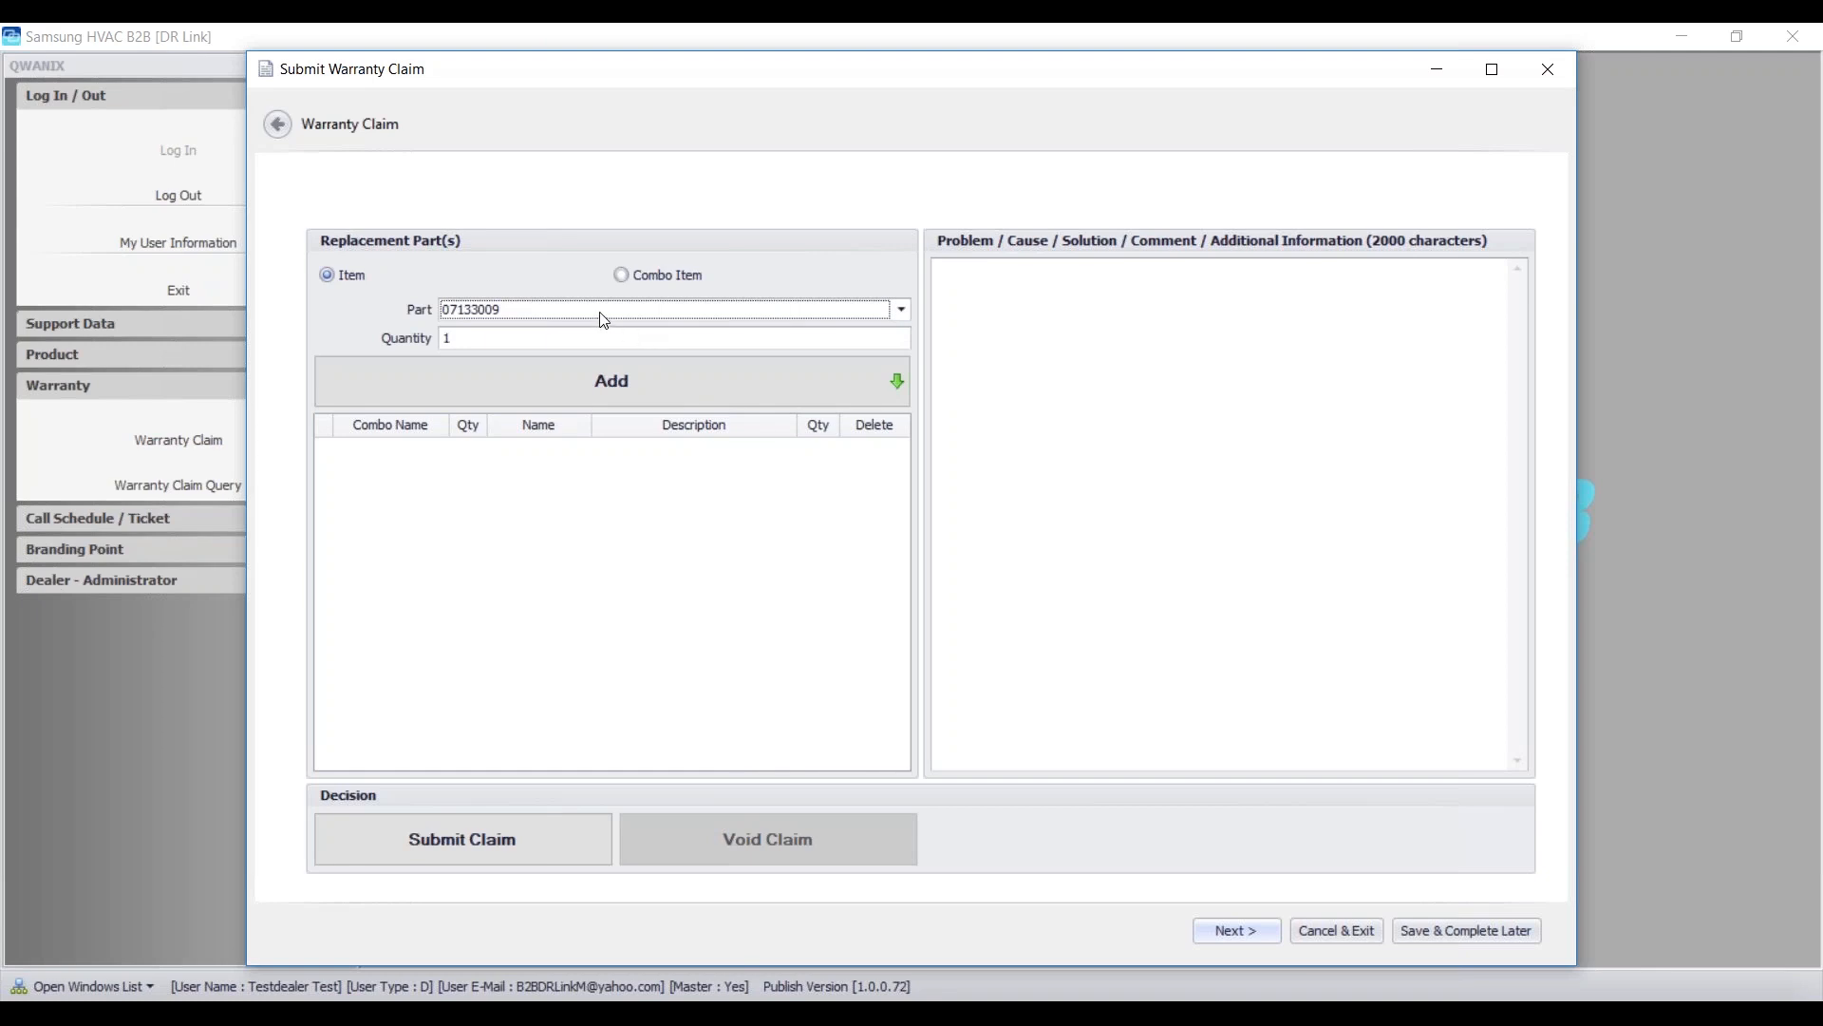
pyautogui.click(624, 396)
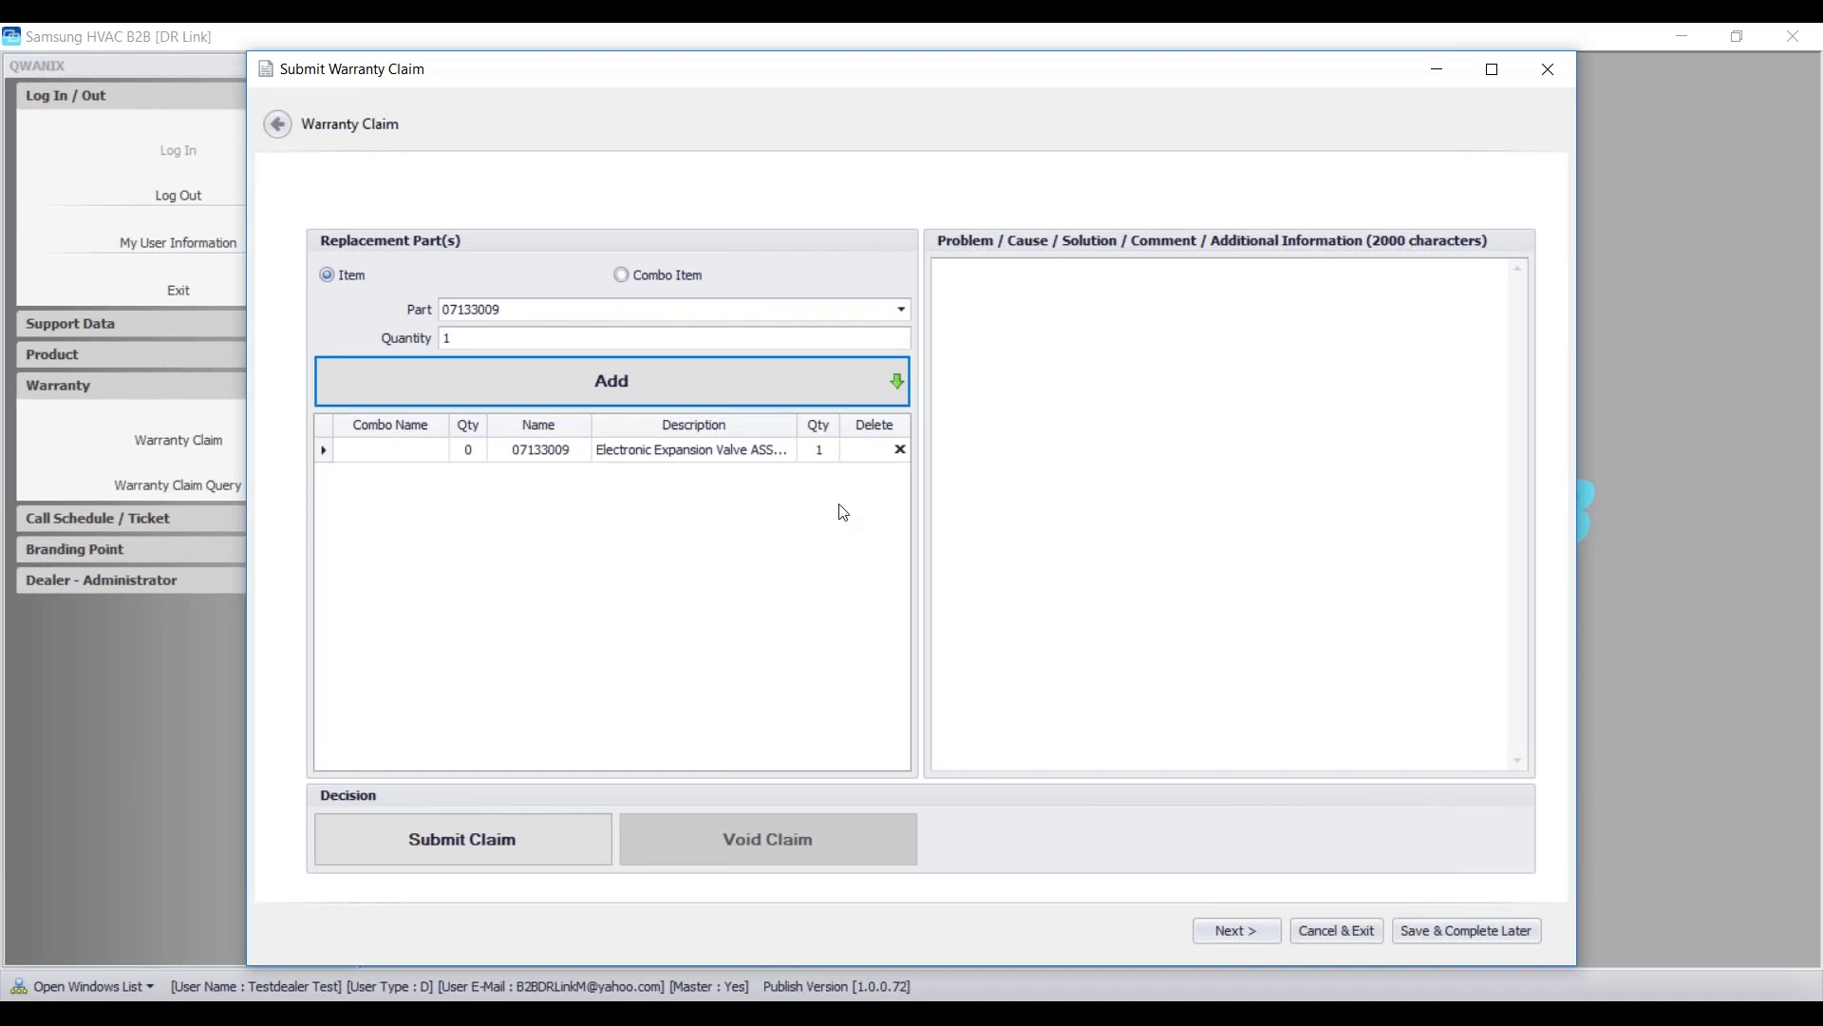
# - Write 'Problem: Defective EEV', 'Cause: EEV Stuck', 'Solution: Replace EEV' on separate lines
pyautogui.click(1033, 327)
pyautogui.write('Problem: Defective EEV')
pyautogui.press('Return')
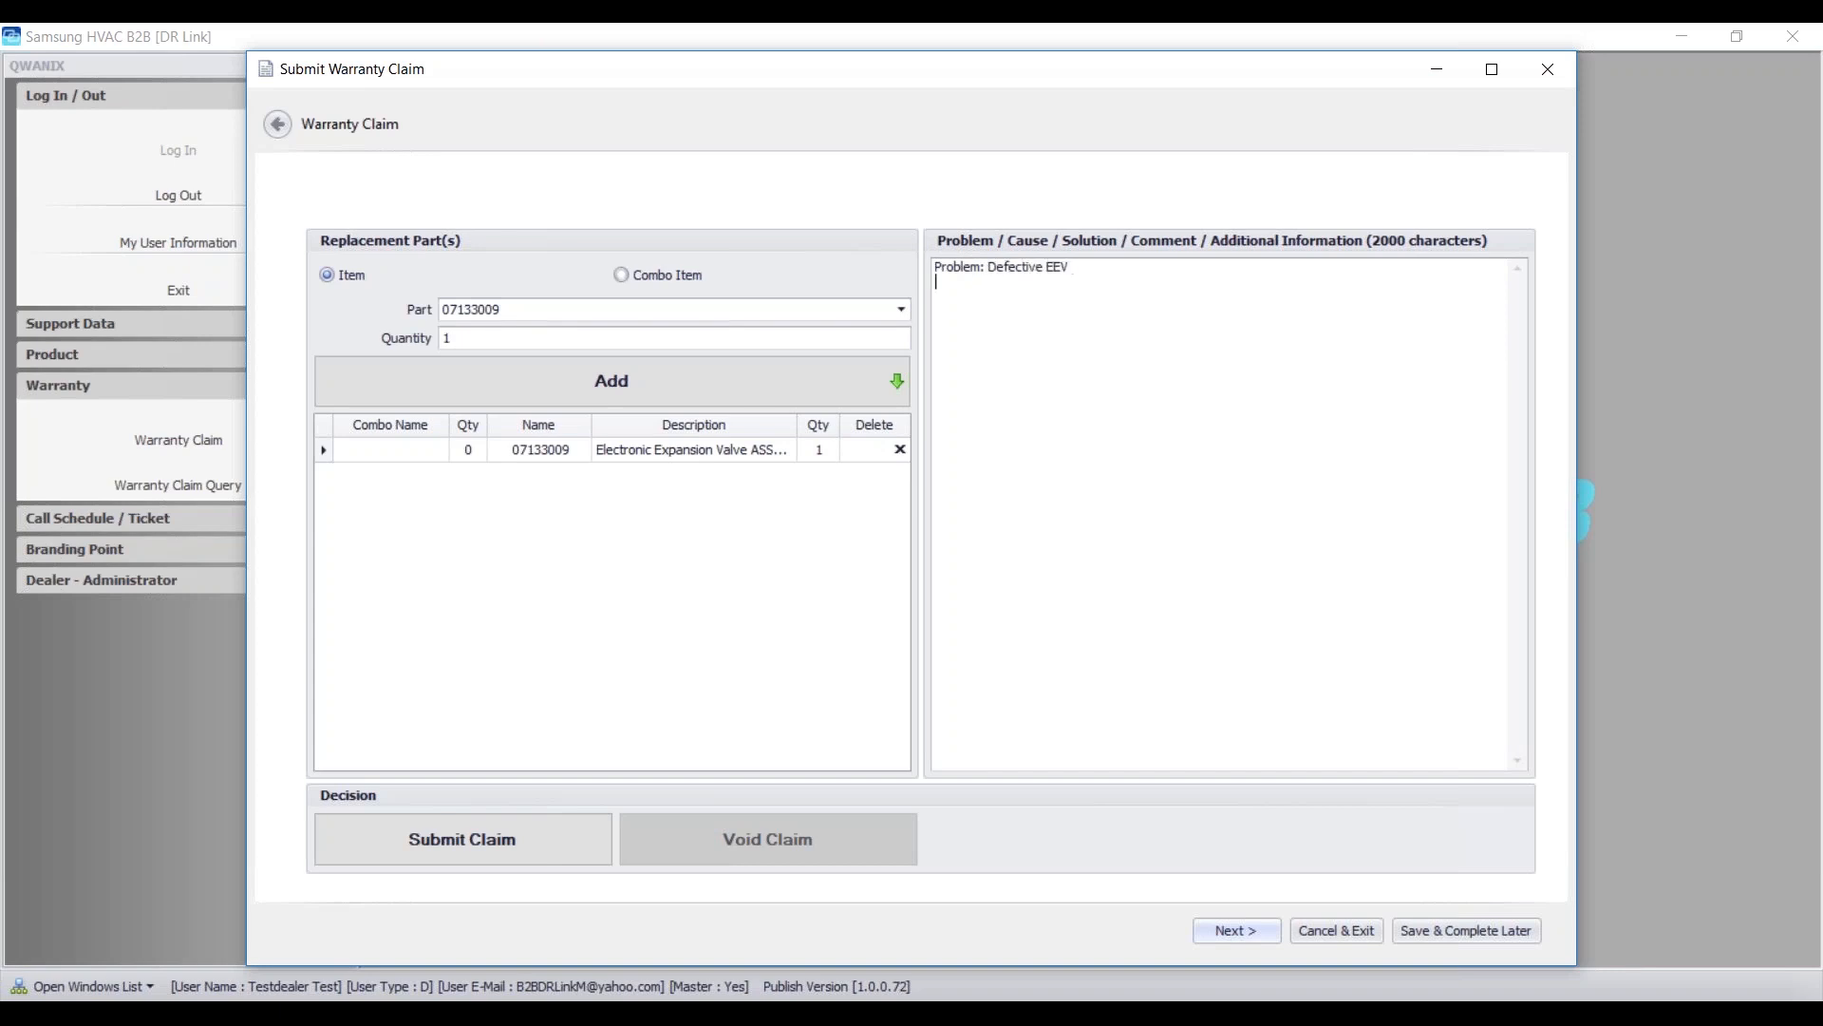
pyautogui.write('Cause:  EEV Stuck')
pyautogui.press('Return')
pyautogui.write('Slution')
pyautogui.press('BackSpace')
pyautogui.press('BackSpace')
pyautogui.press('BackSpace')
pyautogui.press('BackSpace')
pyautogui.press('BackSpace')
pyautogui.press('BackSpace')
pyautogui.write('olution : Replace EEV')
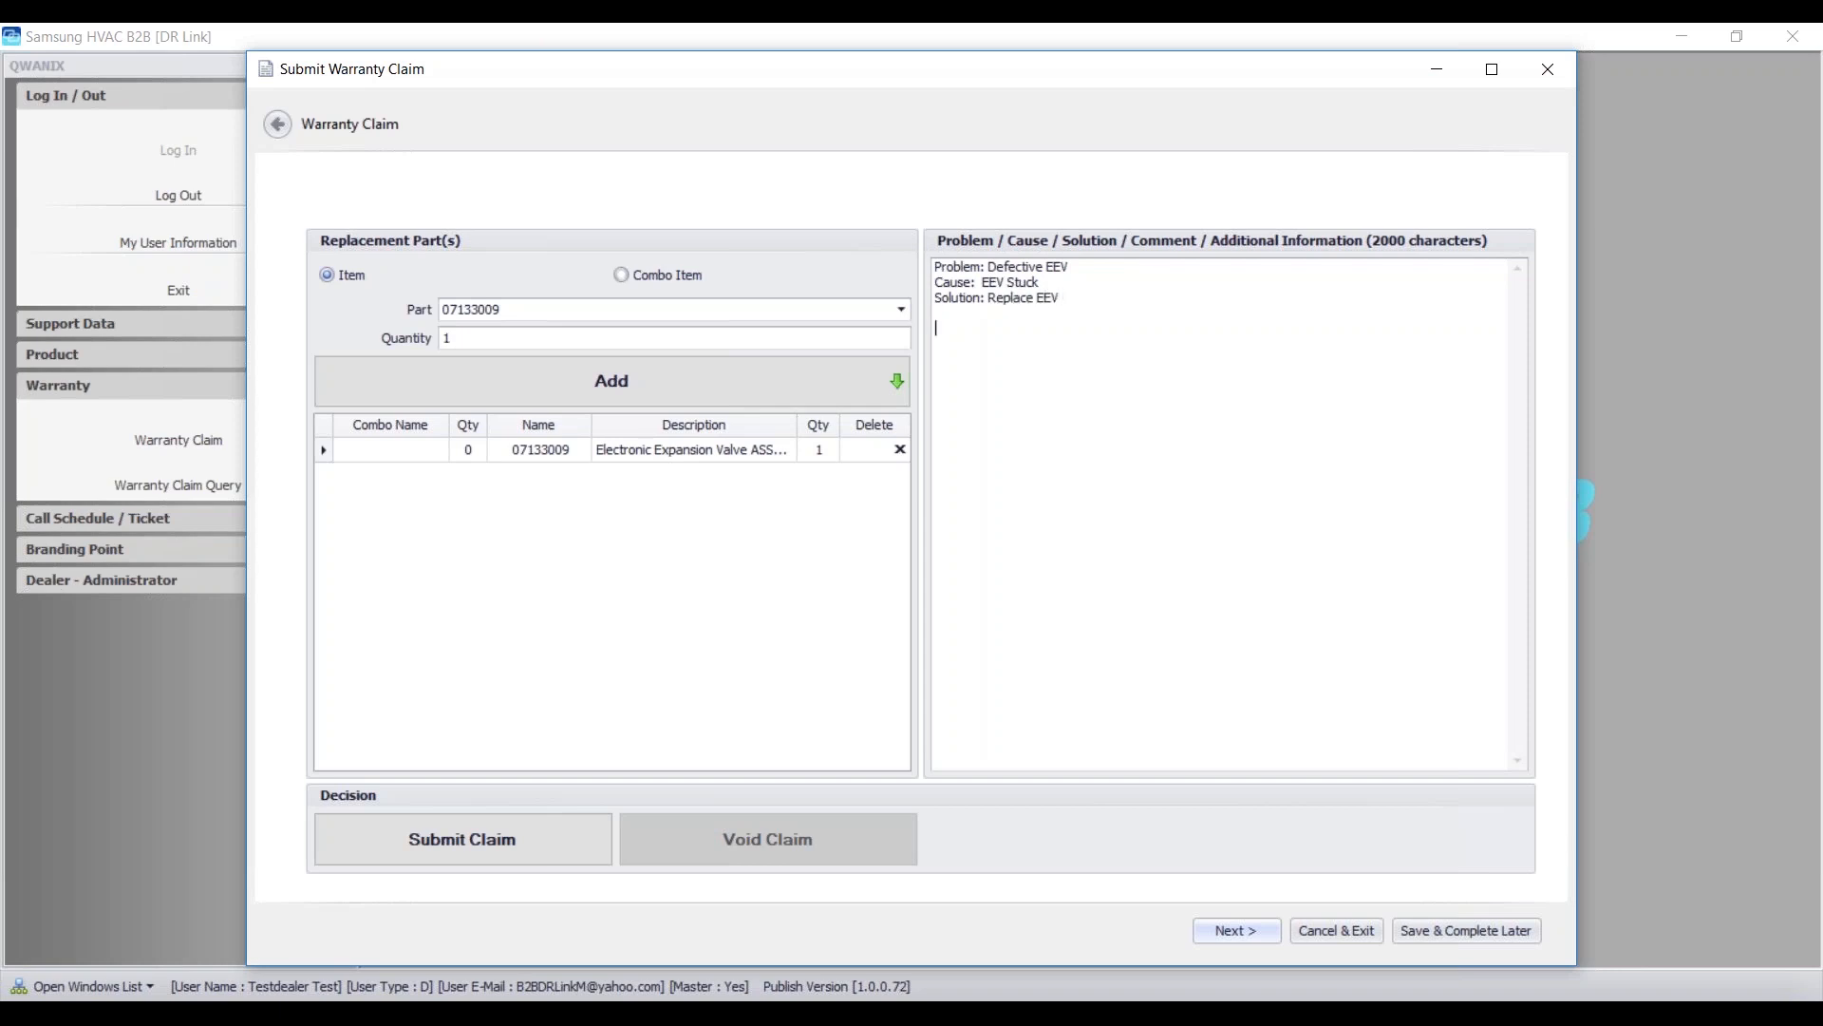
# - Add the note 'Worked with distributors tech support to diagnose issue.'
pyautogui.press('Return')
pyautogui.press('Return')
pyautogui.write('Worked with sisct')
pyautogui.press('BackSpace')
pyautogui.press('BackSpace')
pyautogui.write('tributors tech support to dia')
pyautogui.write('nose')
pyautogui.press('BackSpace')
pyautogui.press('BackSpace')
pyautogui.press('BackSpace')
pyautogui.press('BackSpace')
pyautogui.press('BackSpace')
pyautogui.write('gnose issue.')
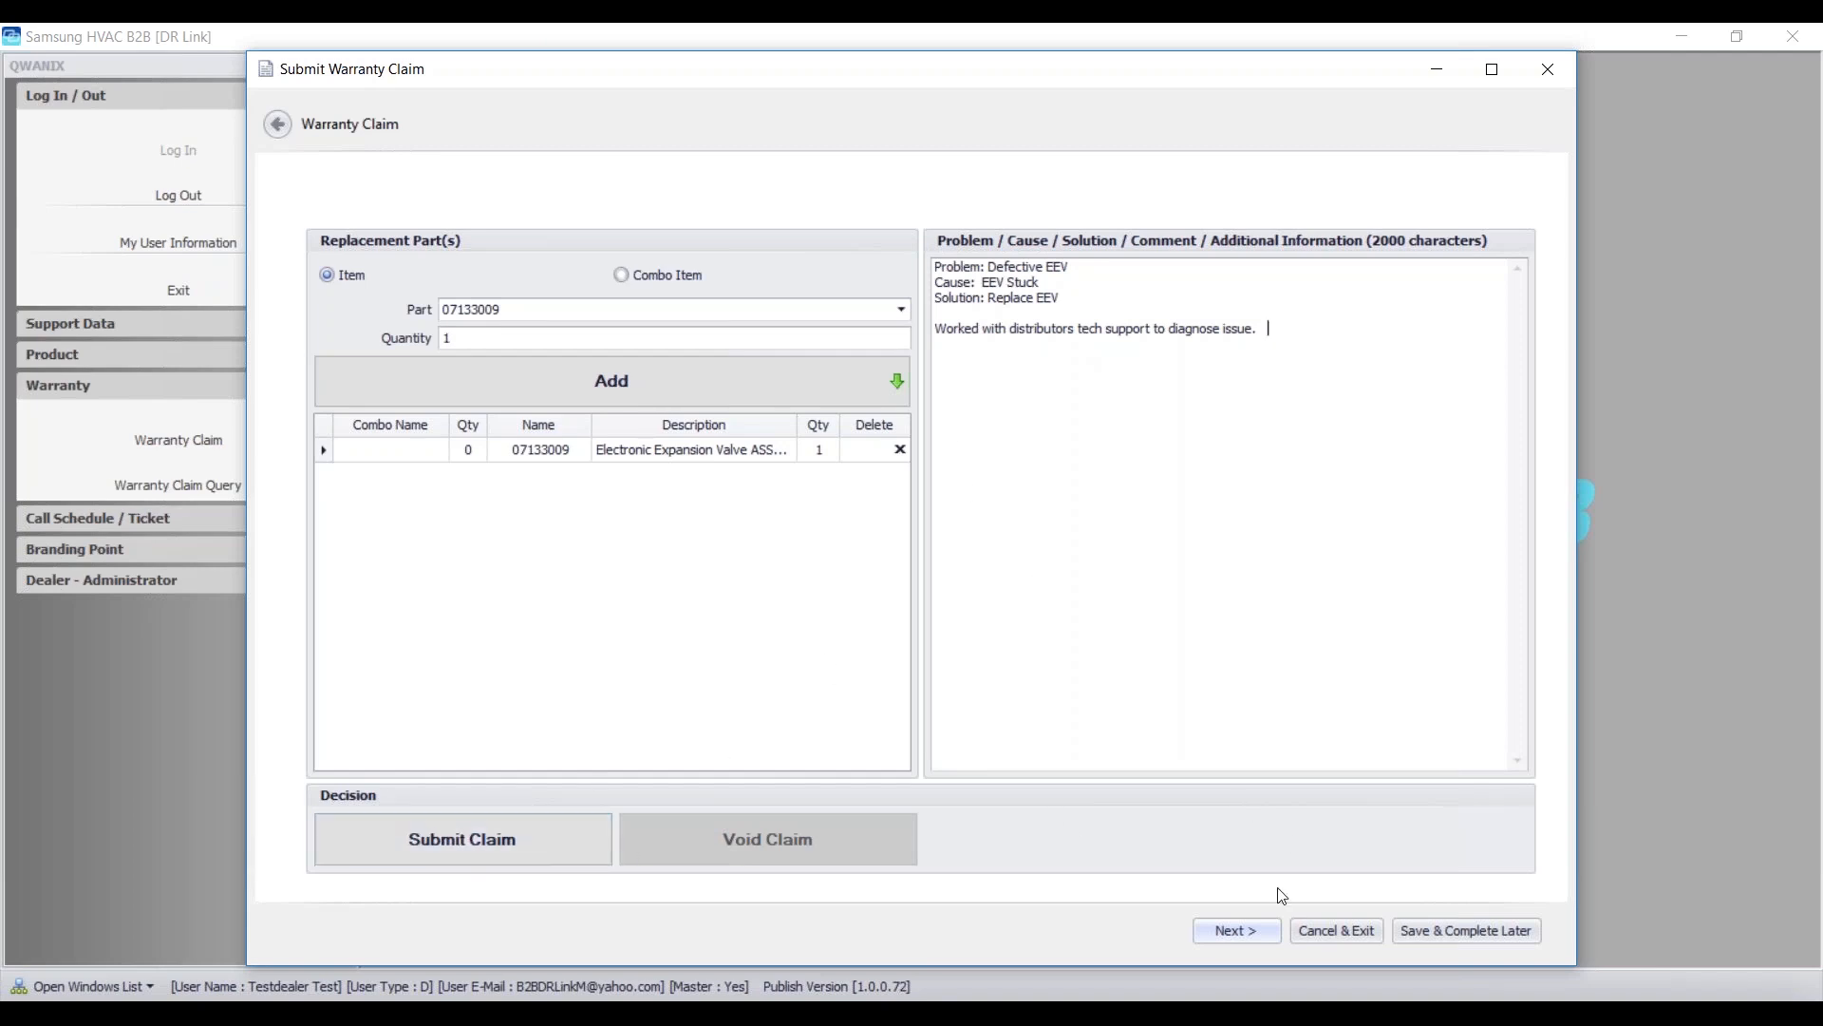
# - Submit the warranty claim, dismiss the error message, and generate the View / Print Confirmation
pyautogui.click(1266, 931)
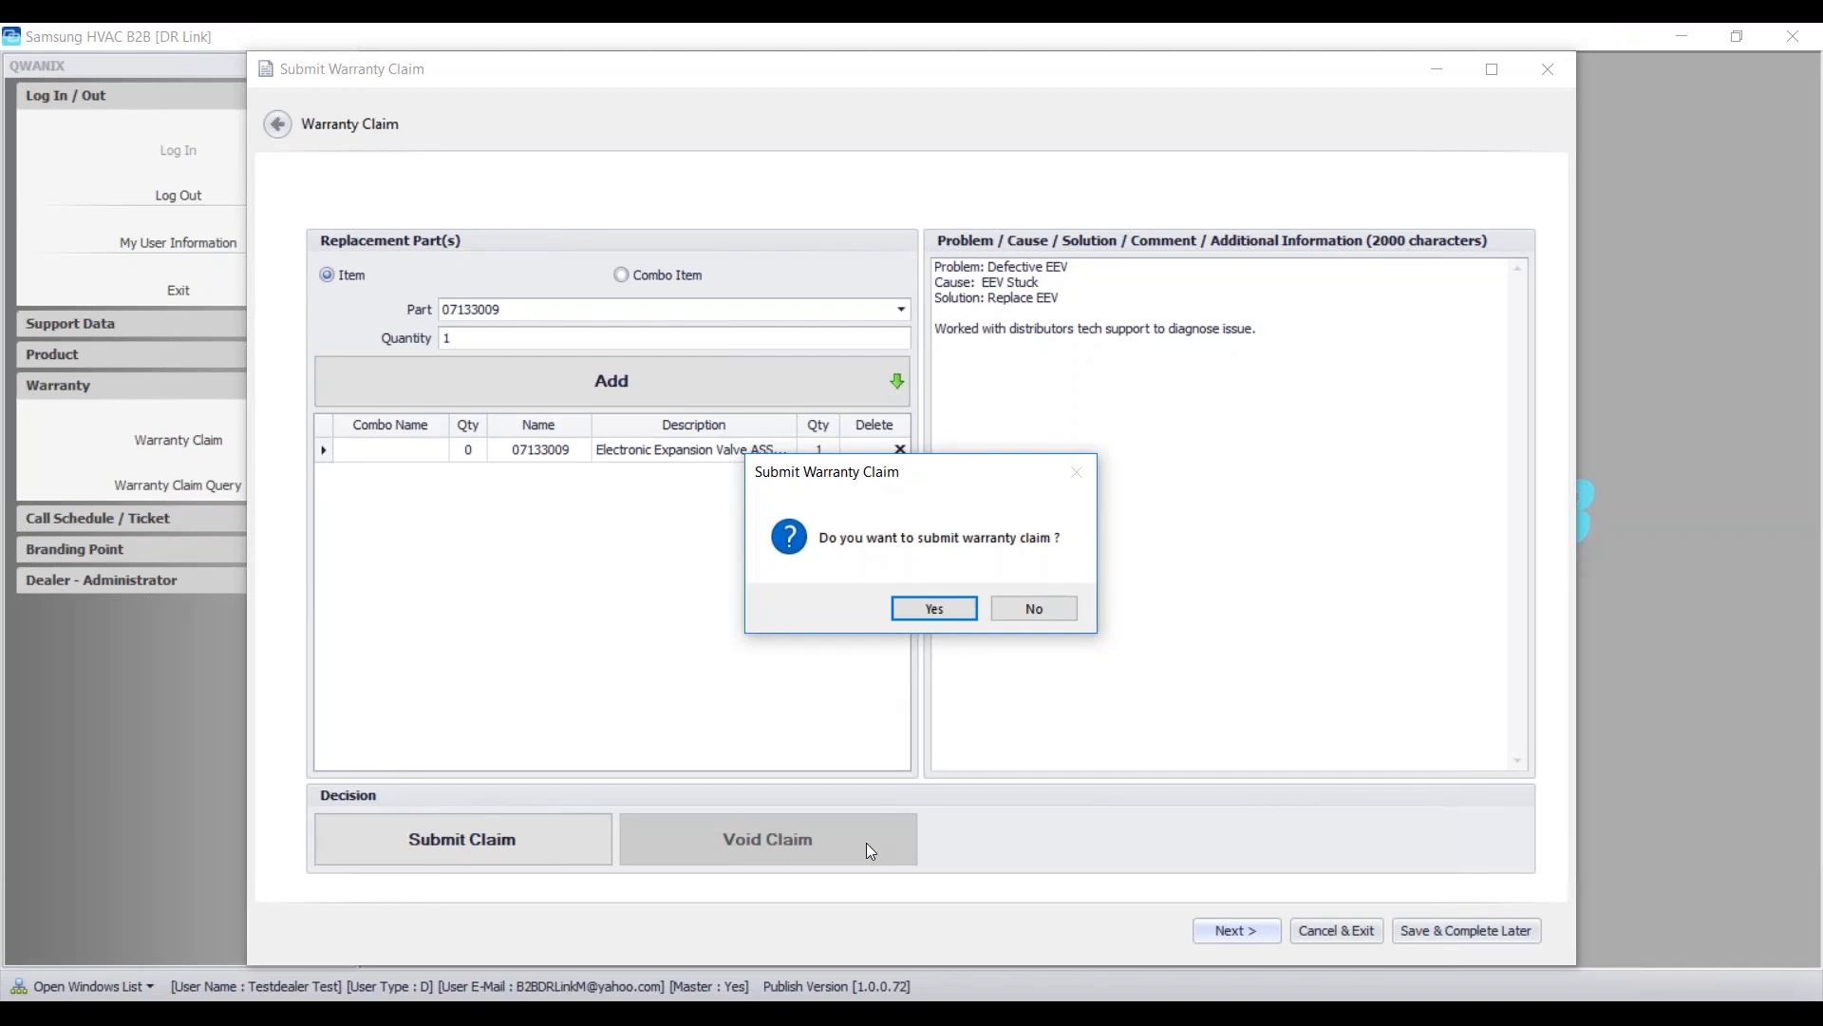
pyautogui.click(931, 609)
pyautogui.click(1092, 675)
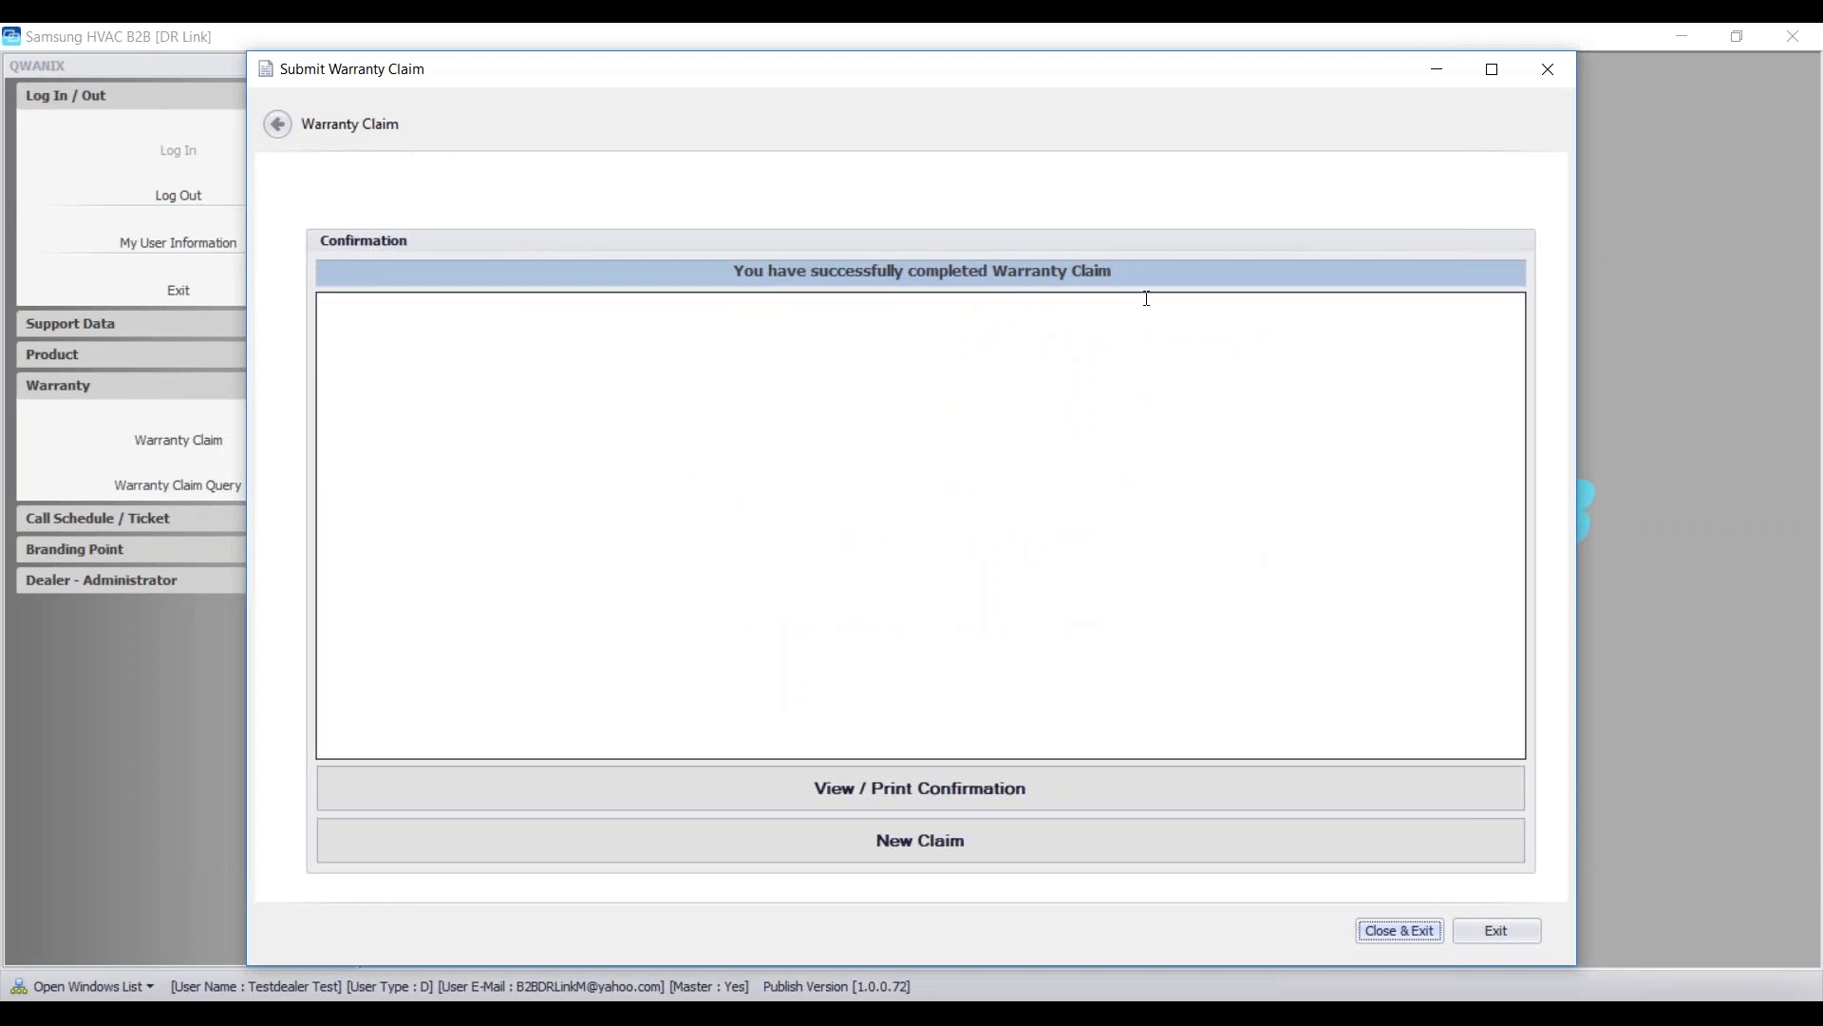
pyautogui.click(993, 791)
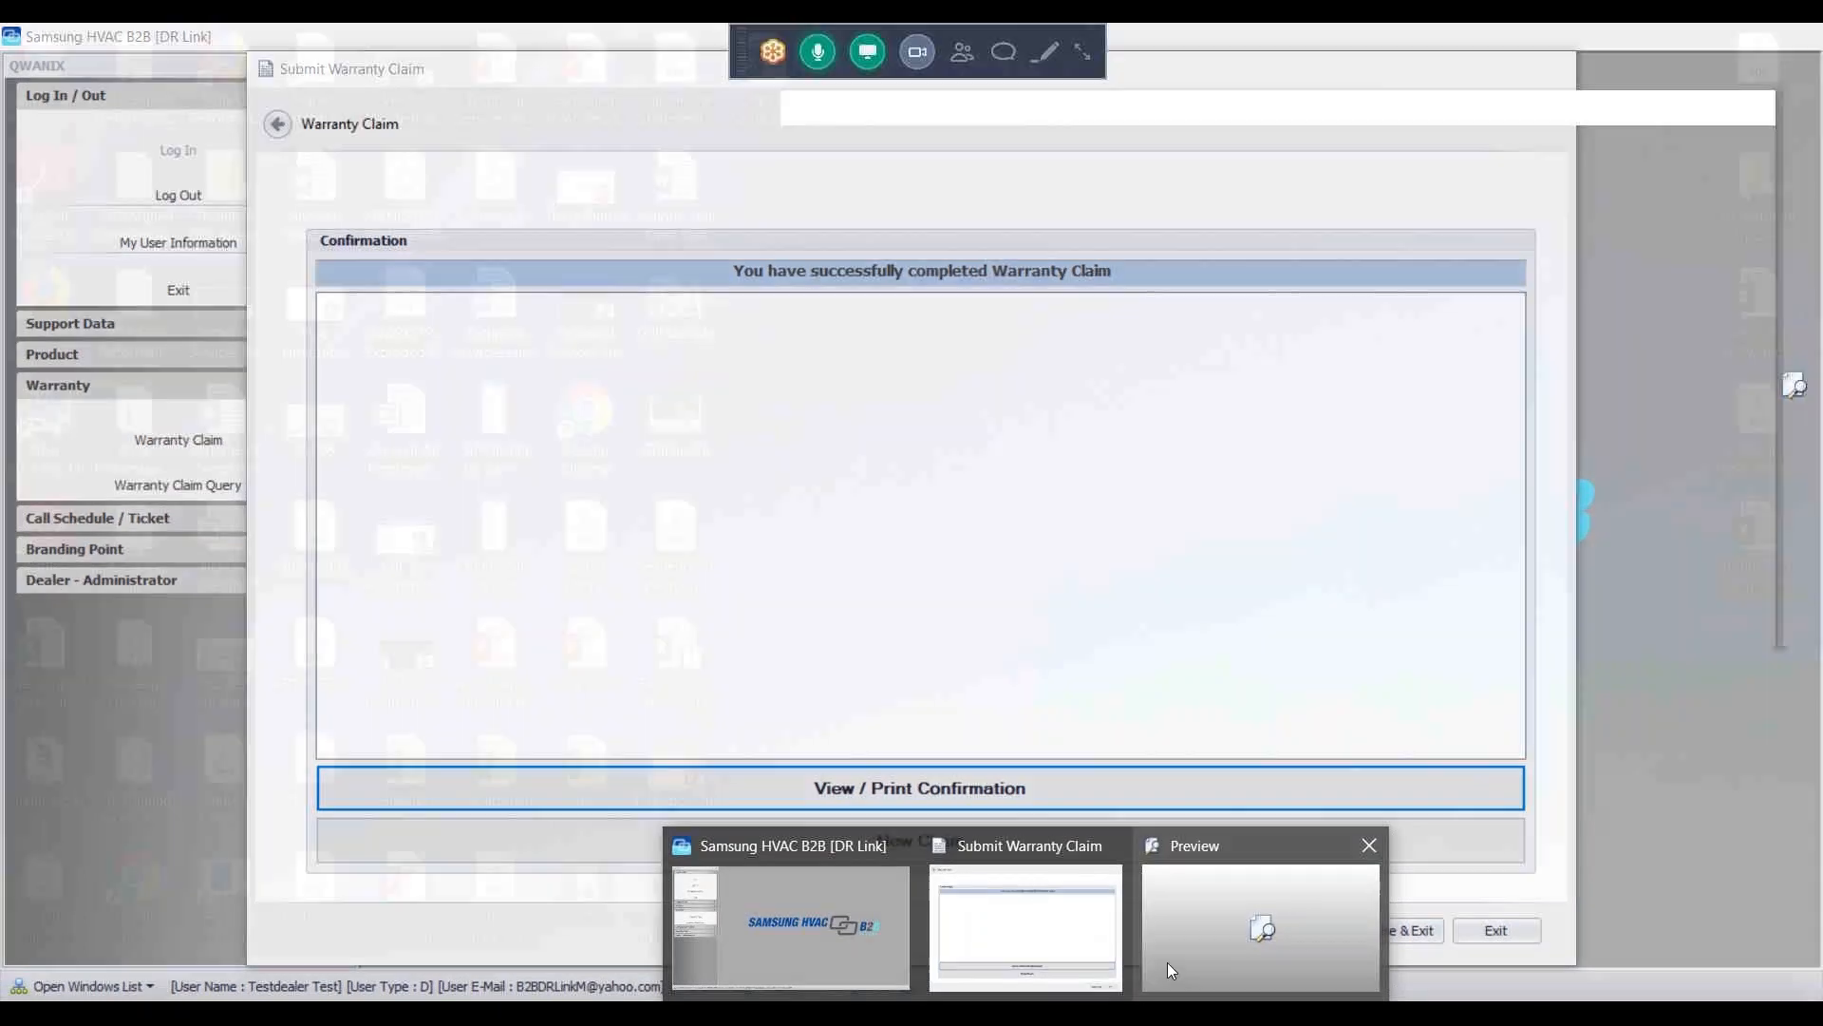
# - Review the maximized PENDING Warranty Claim Confirmation preview, then close it
pyautogui.click(1166, 961)
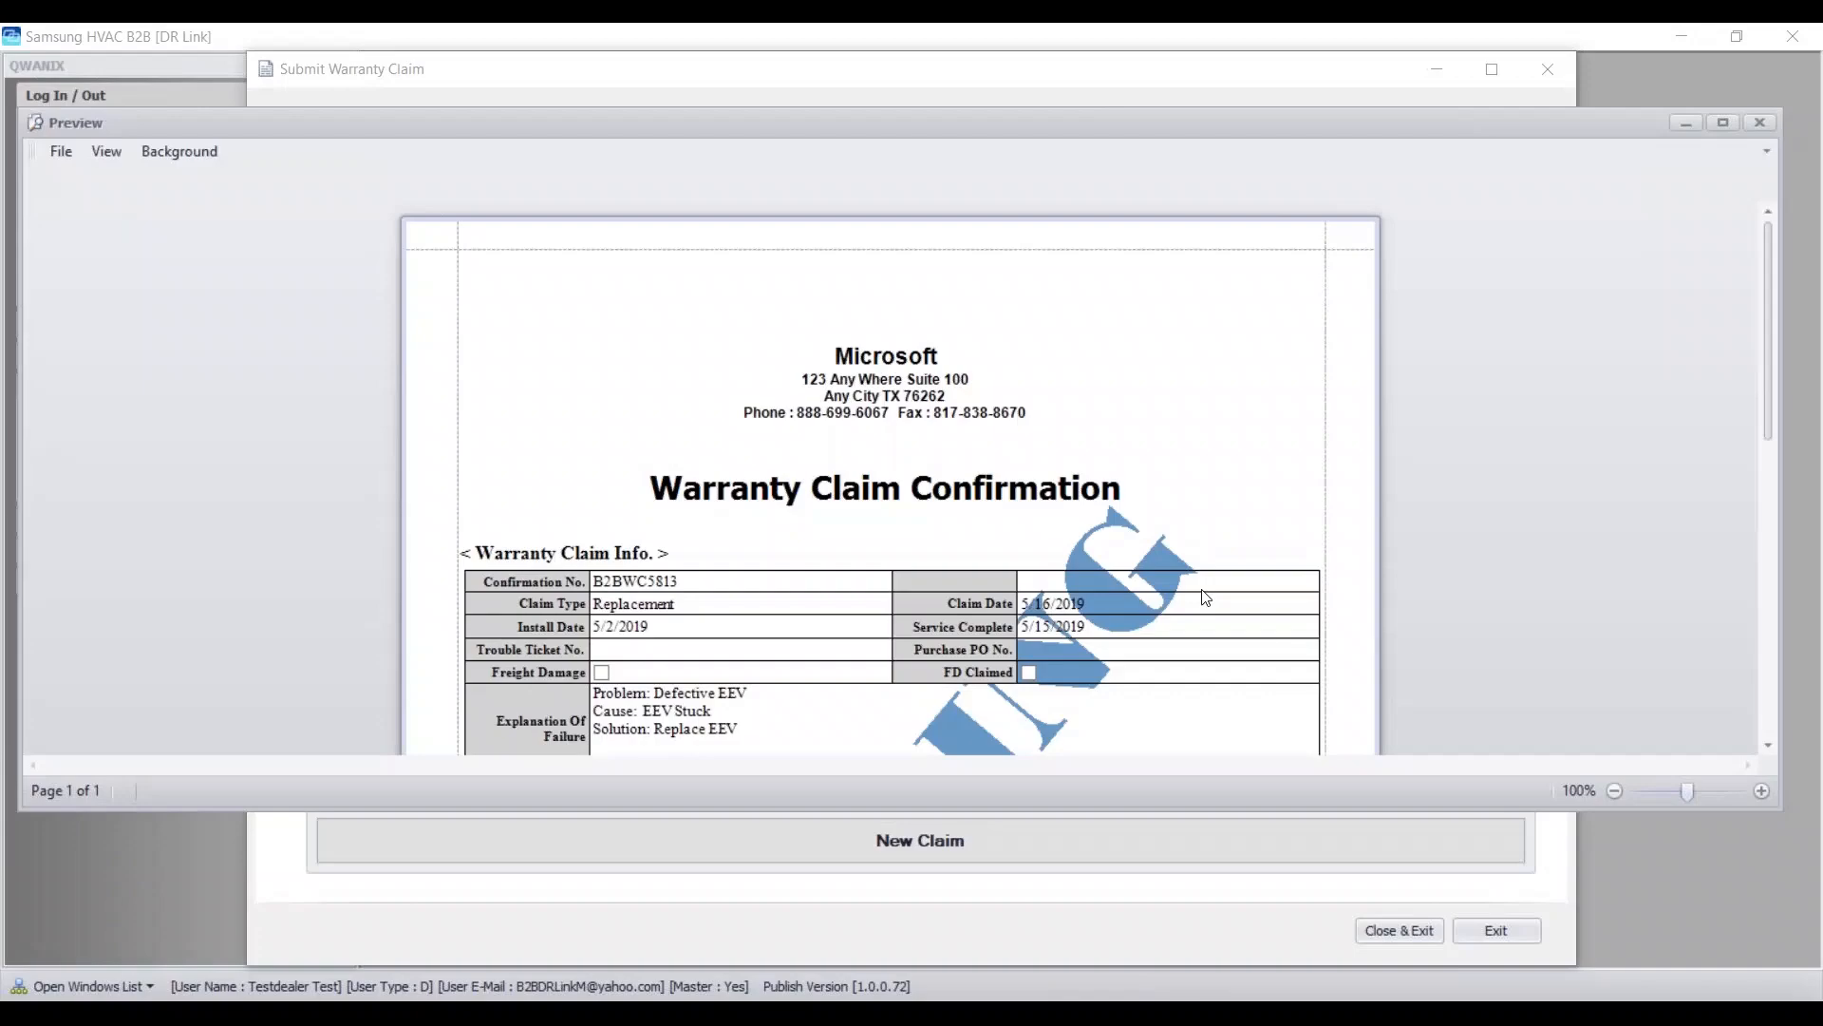
pyautogui.click(1718, 116)
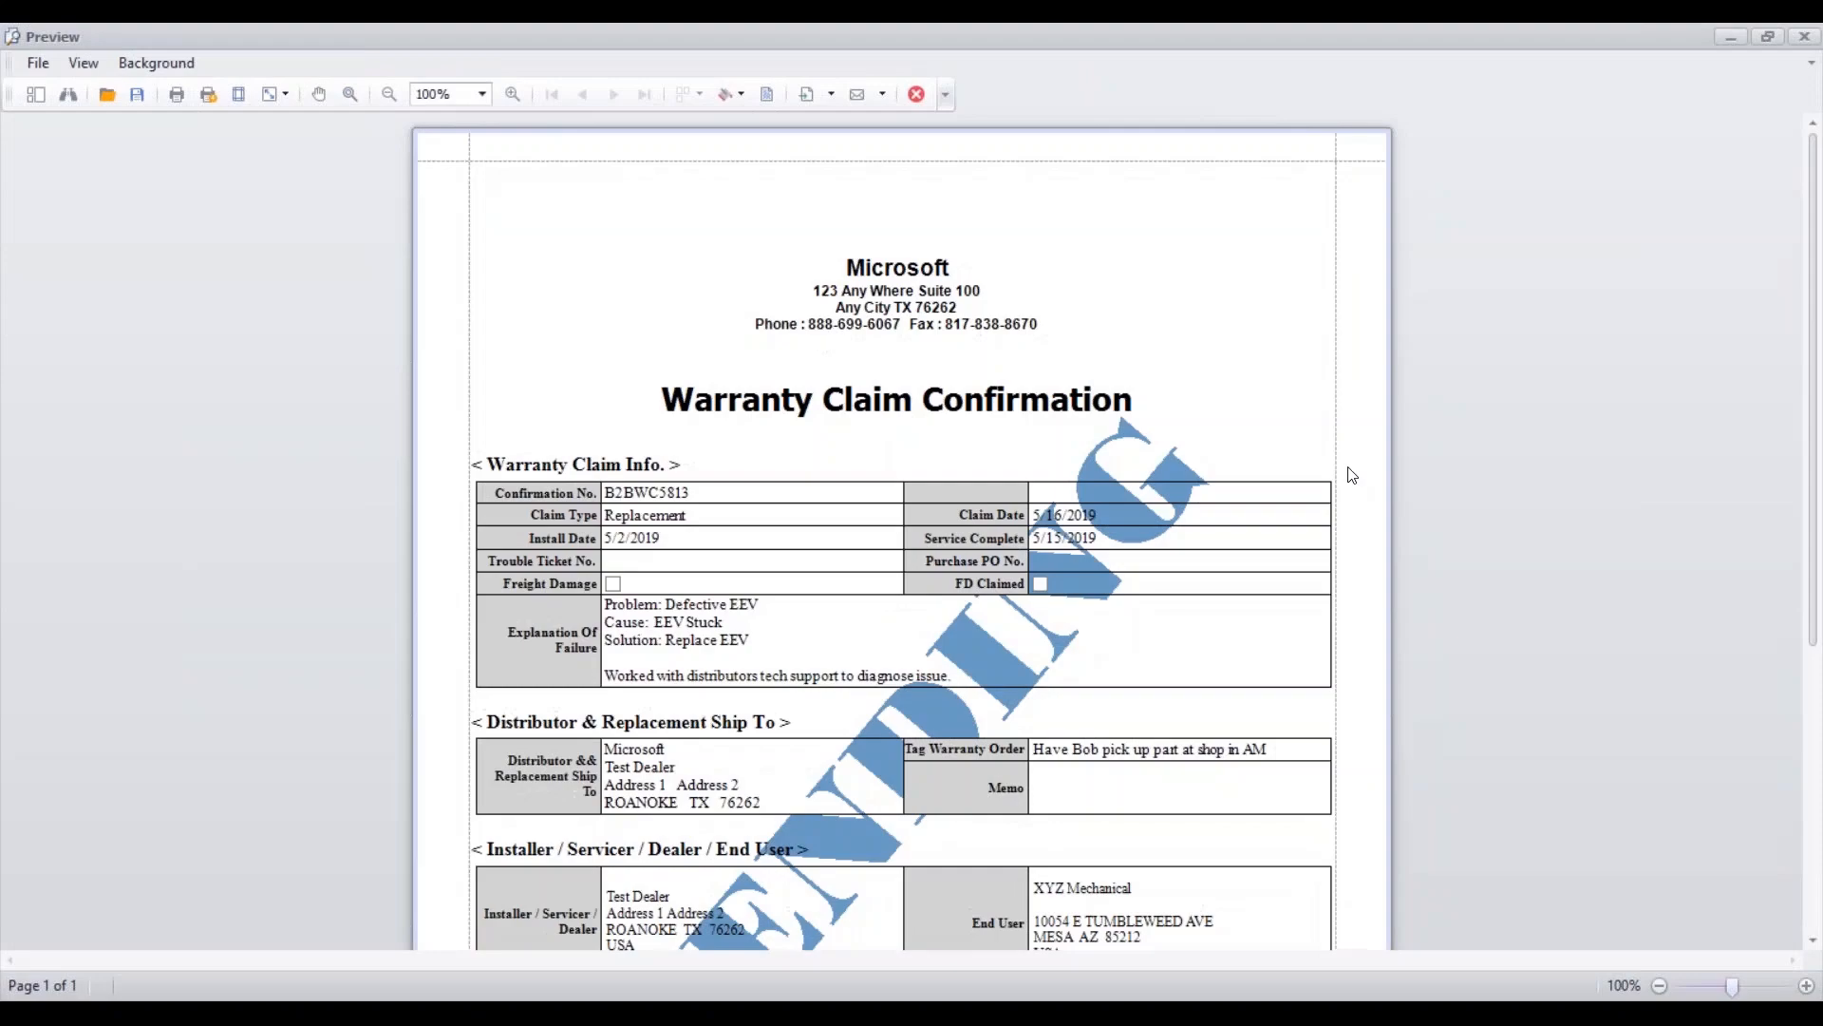
pyautogui.scroll(-2, 1349, 452)
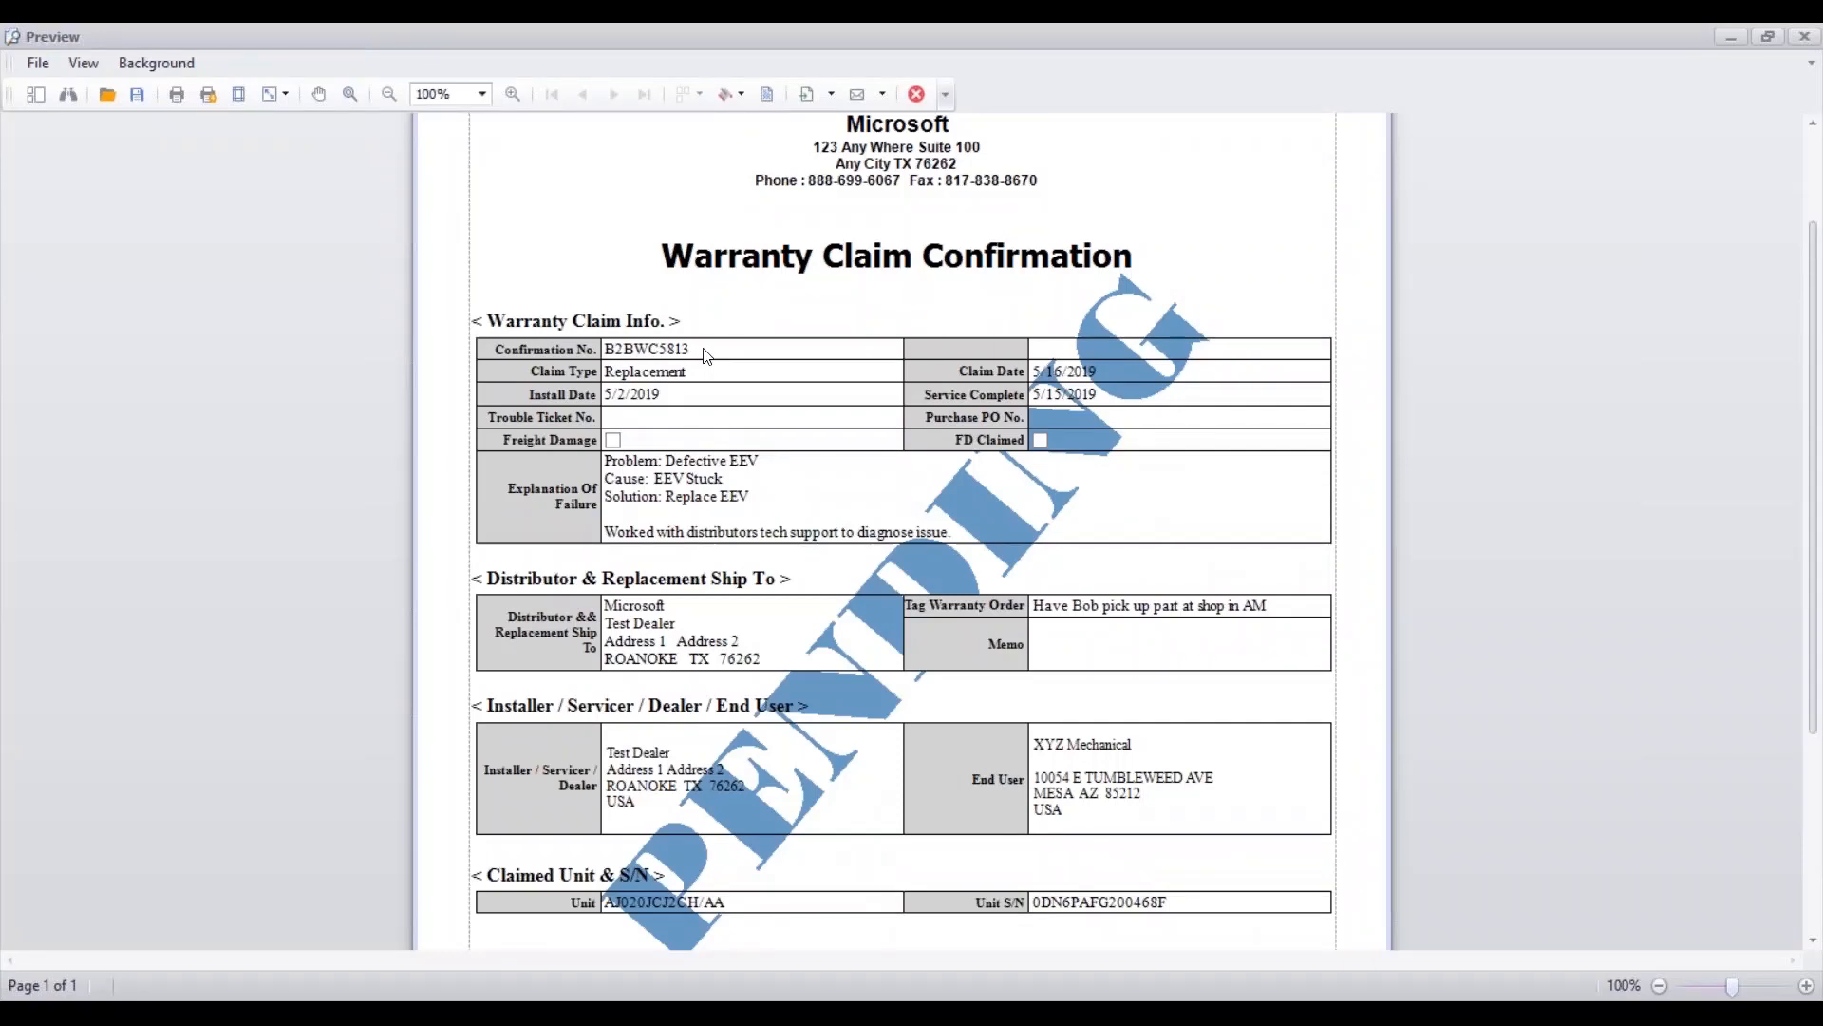
pyautogui.scroll(-3, 703, 353)
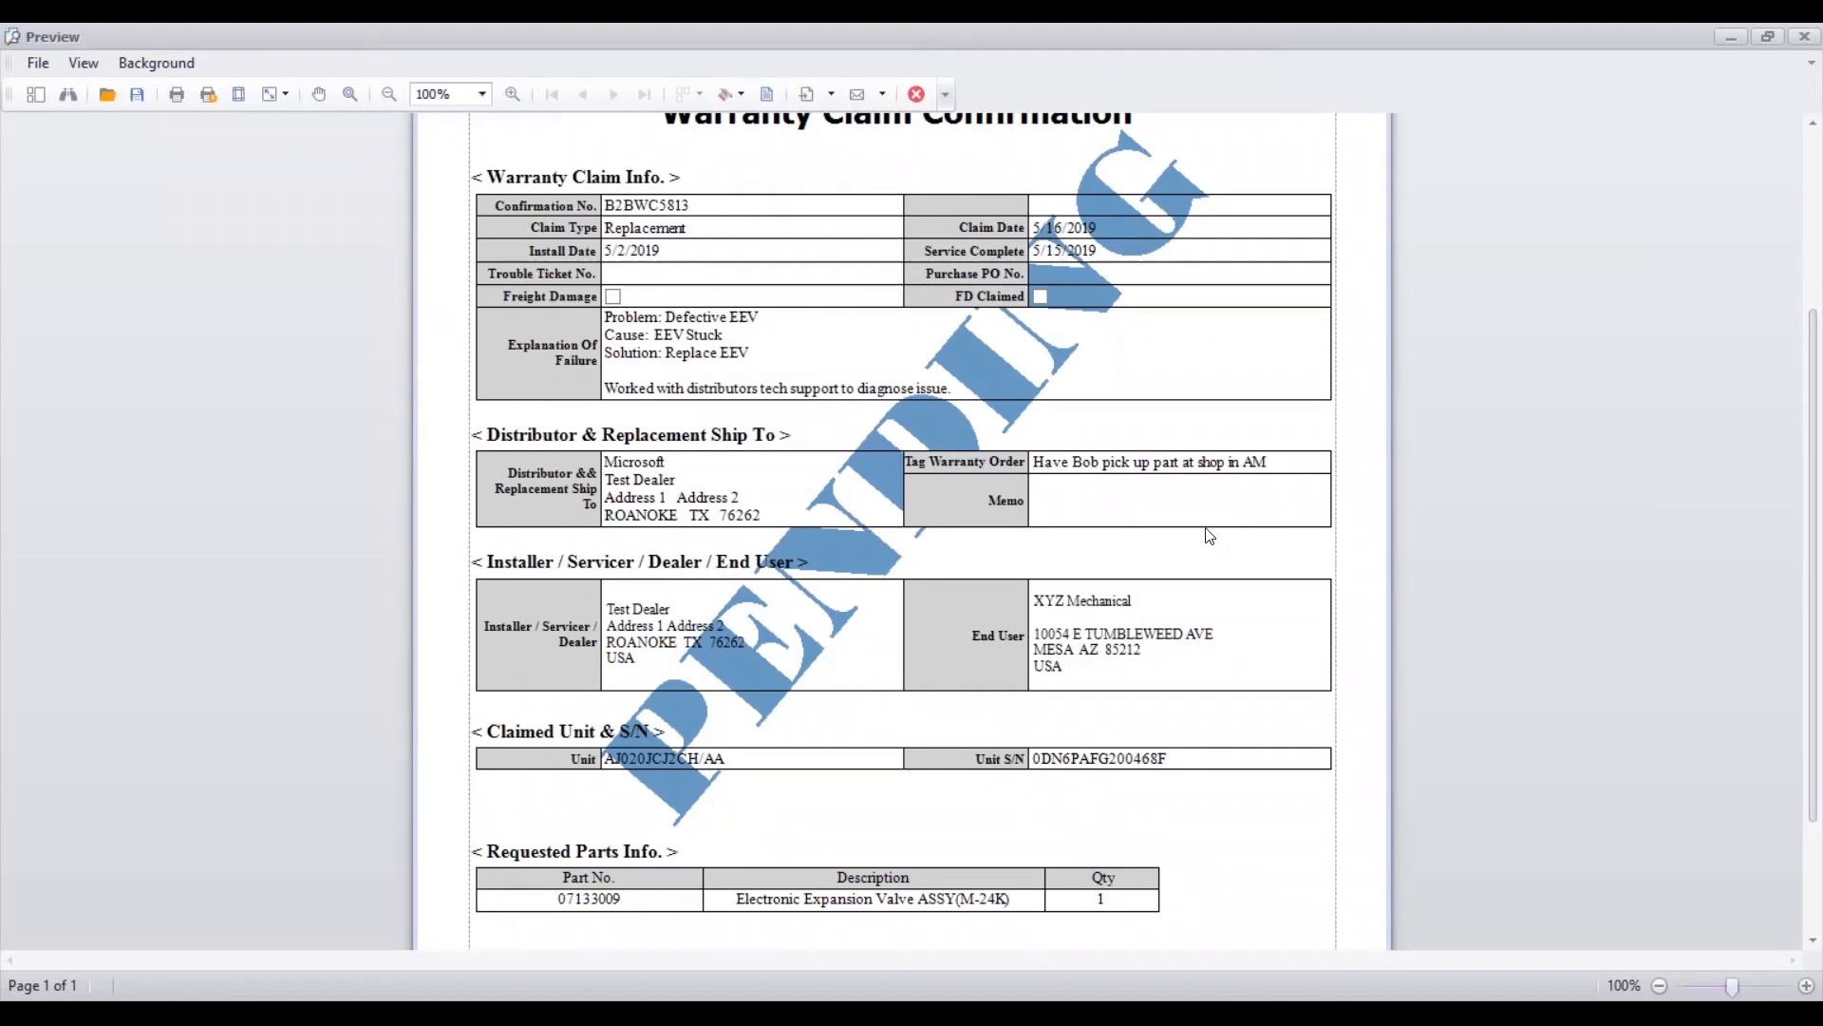
pyautogui.scroll(-3, 994, 574)
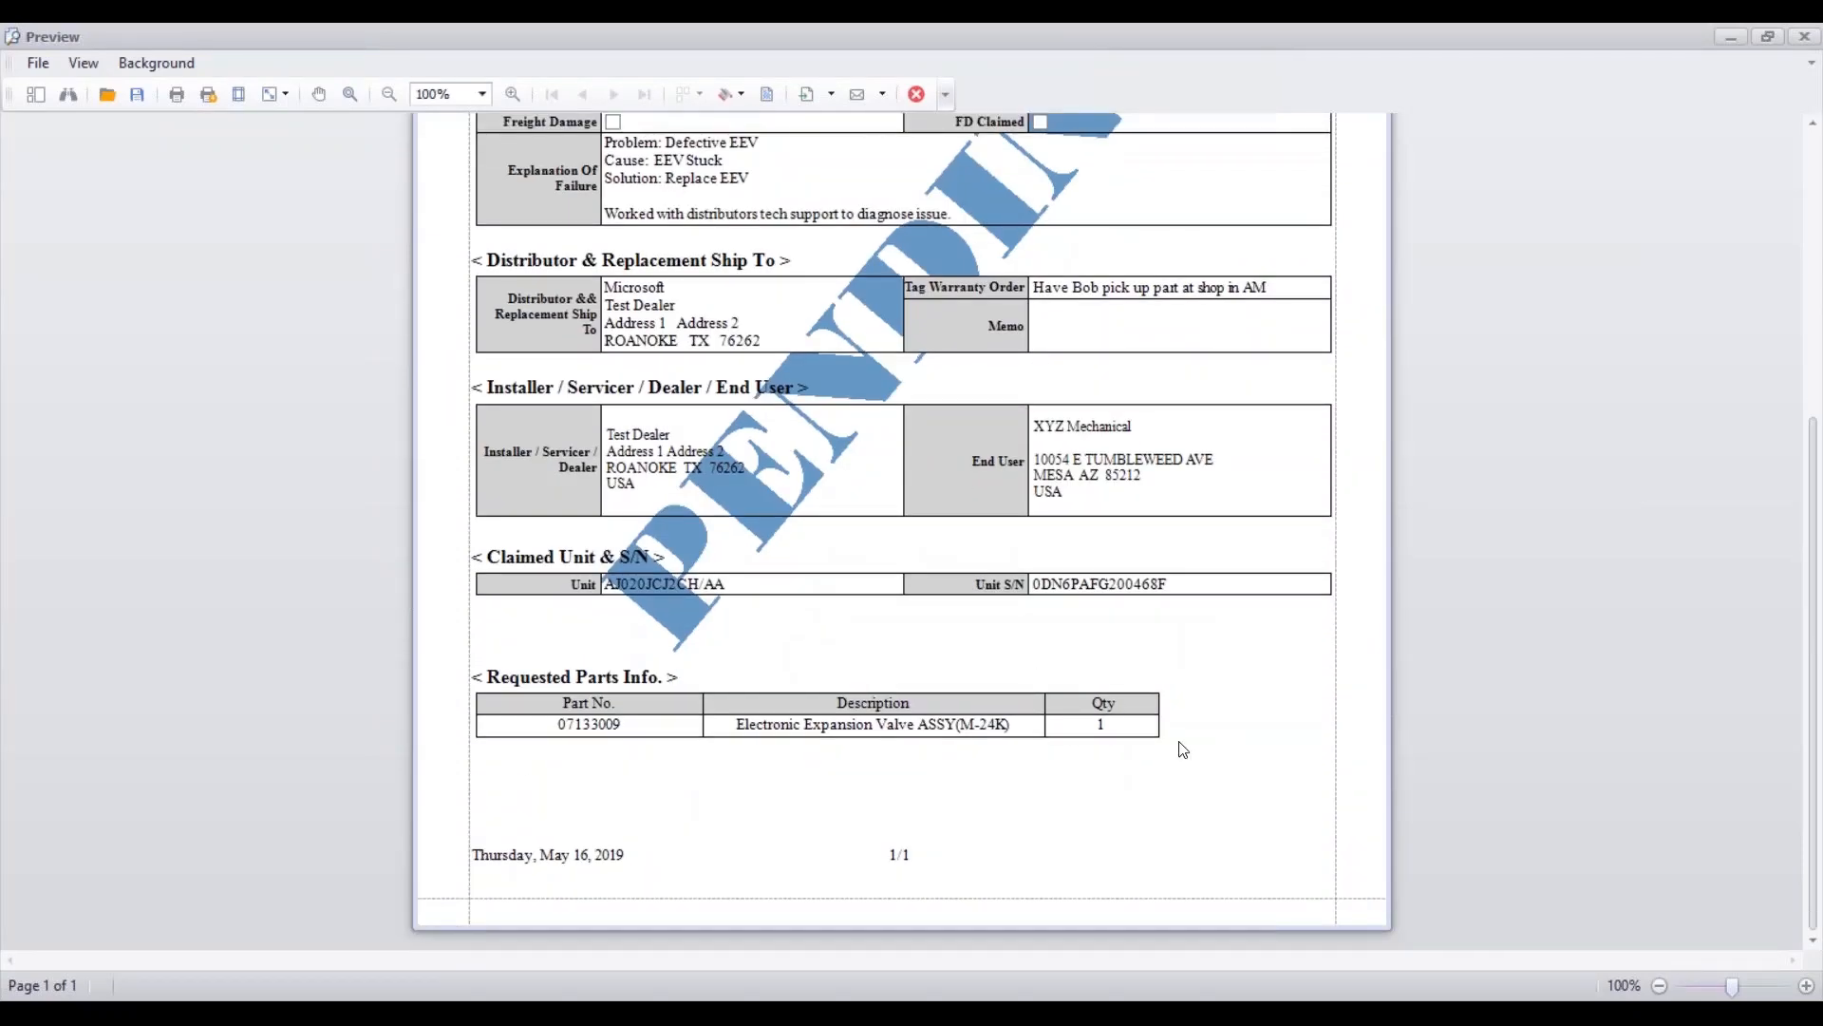
pyautogui.scroll(8, 1154, 719)
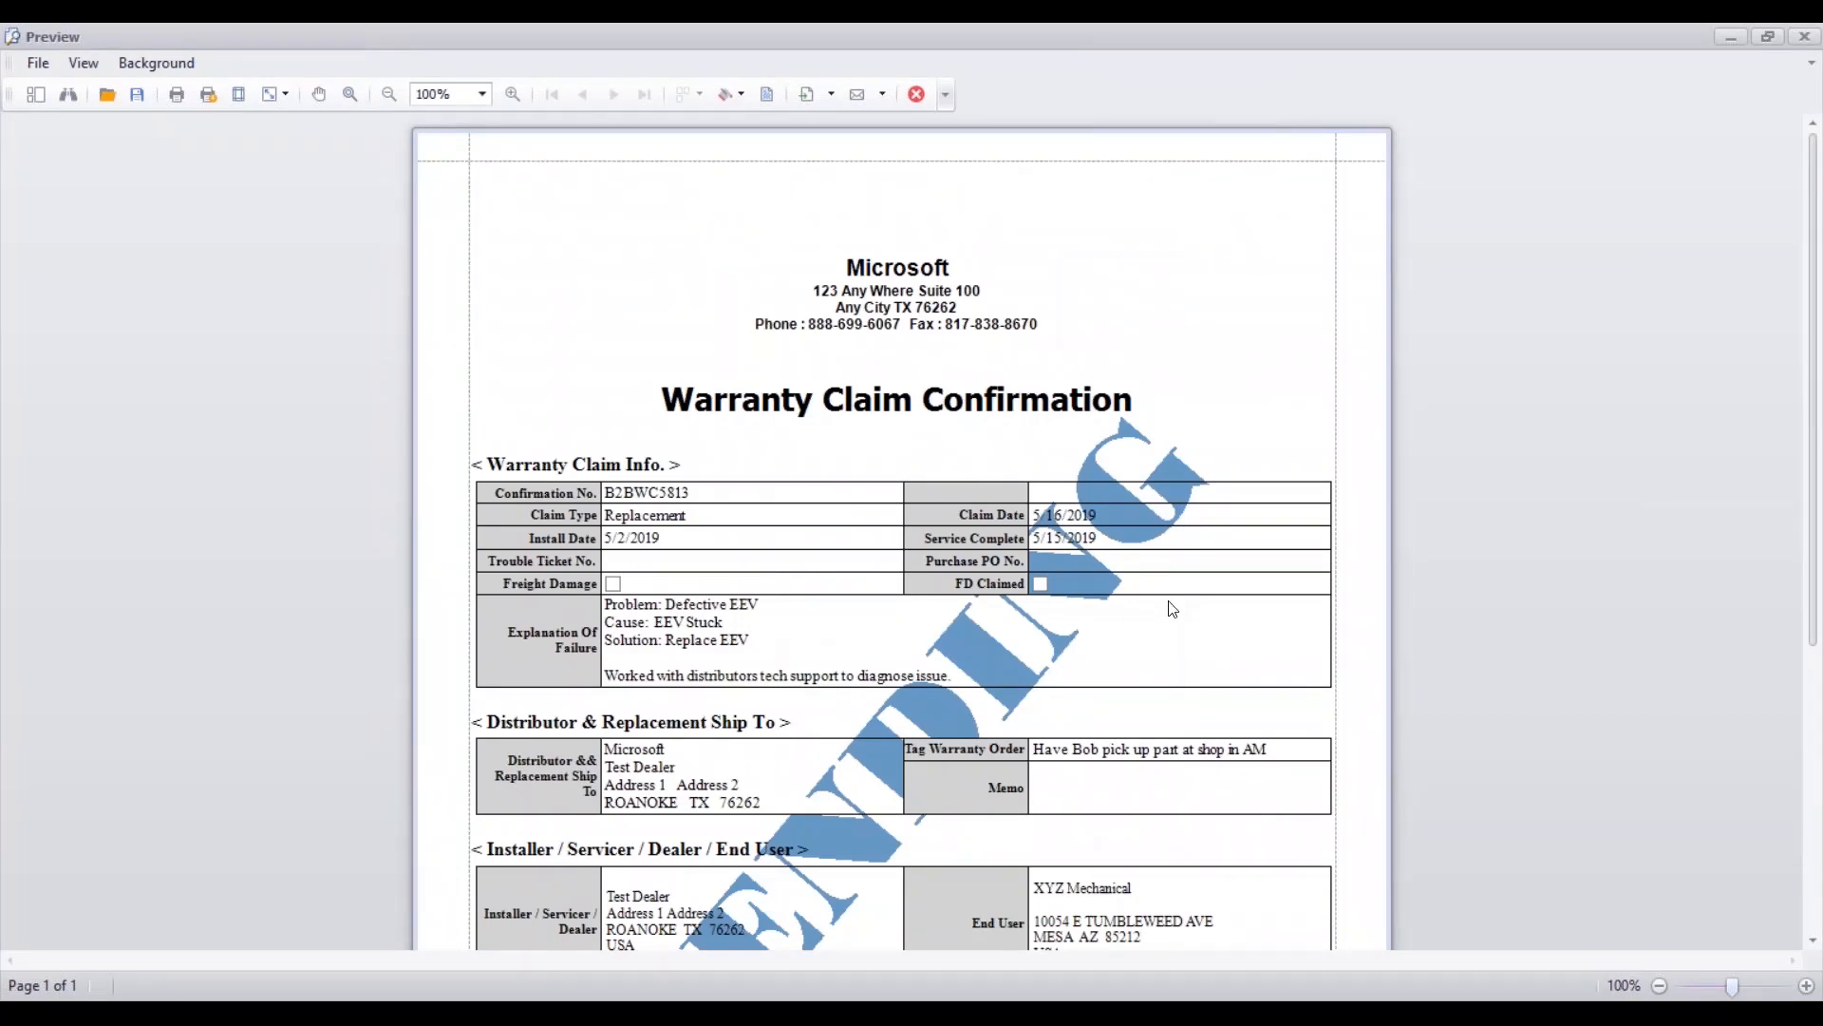
pyautogui.click(1798, 38)
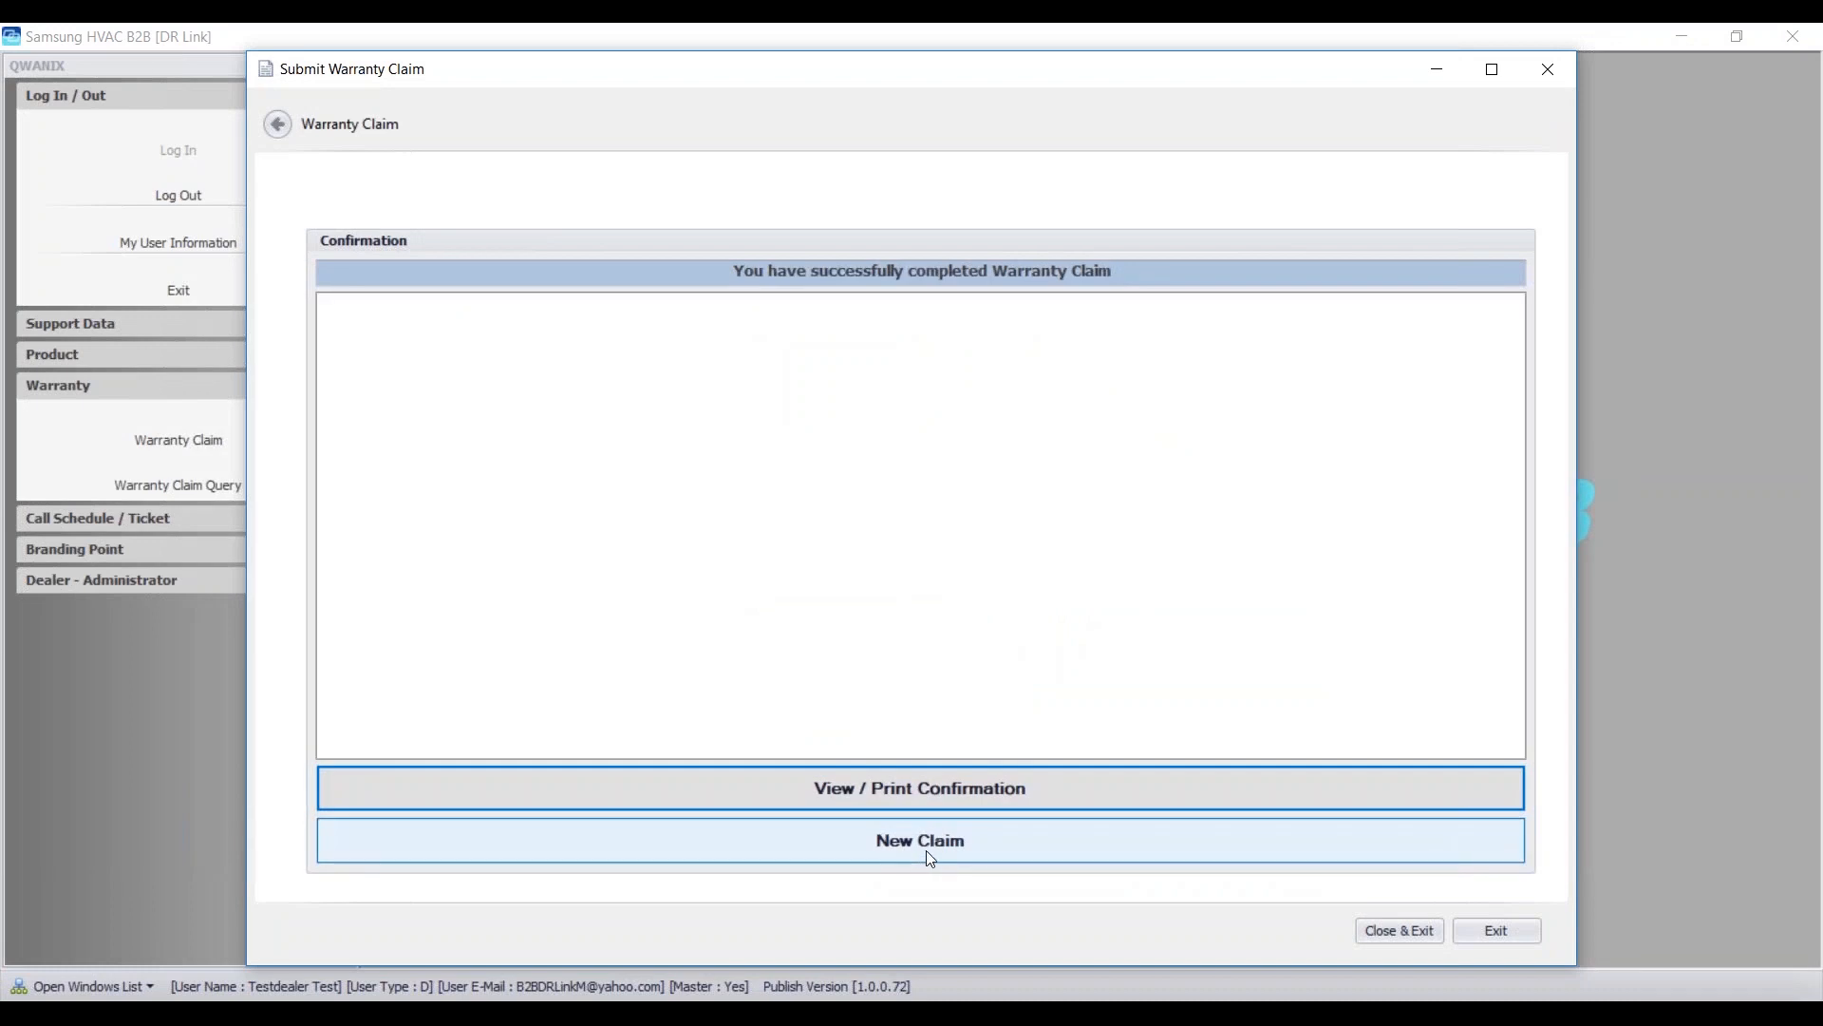
# - Exit the DR Link claim confirmation page with Close & Exit
pyautogui.click(1398, 929)
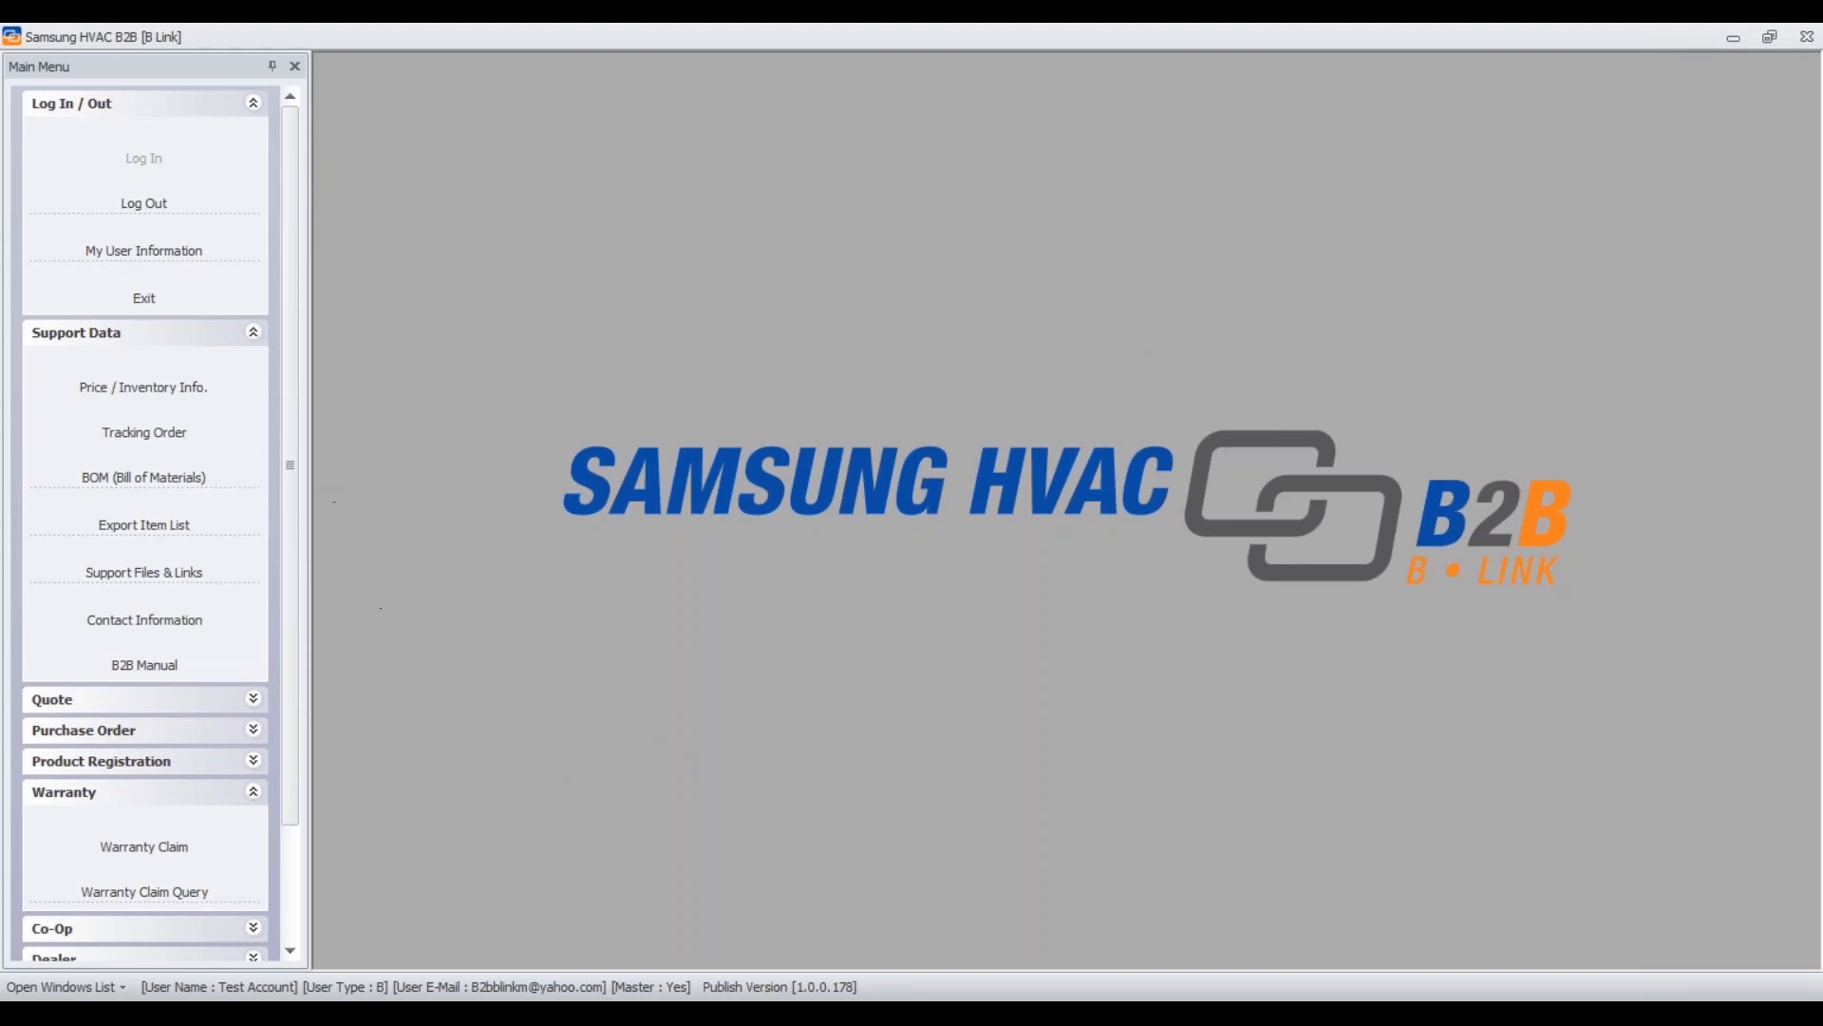
# - Open Warranty > Warranty Claim in B Link and filter to Submitted - By Dealer claims
pyautogui.moveTo(288, 459); pyautogui.dragTo(274, 577)
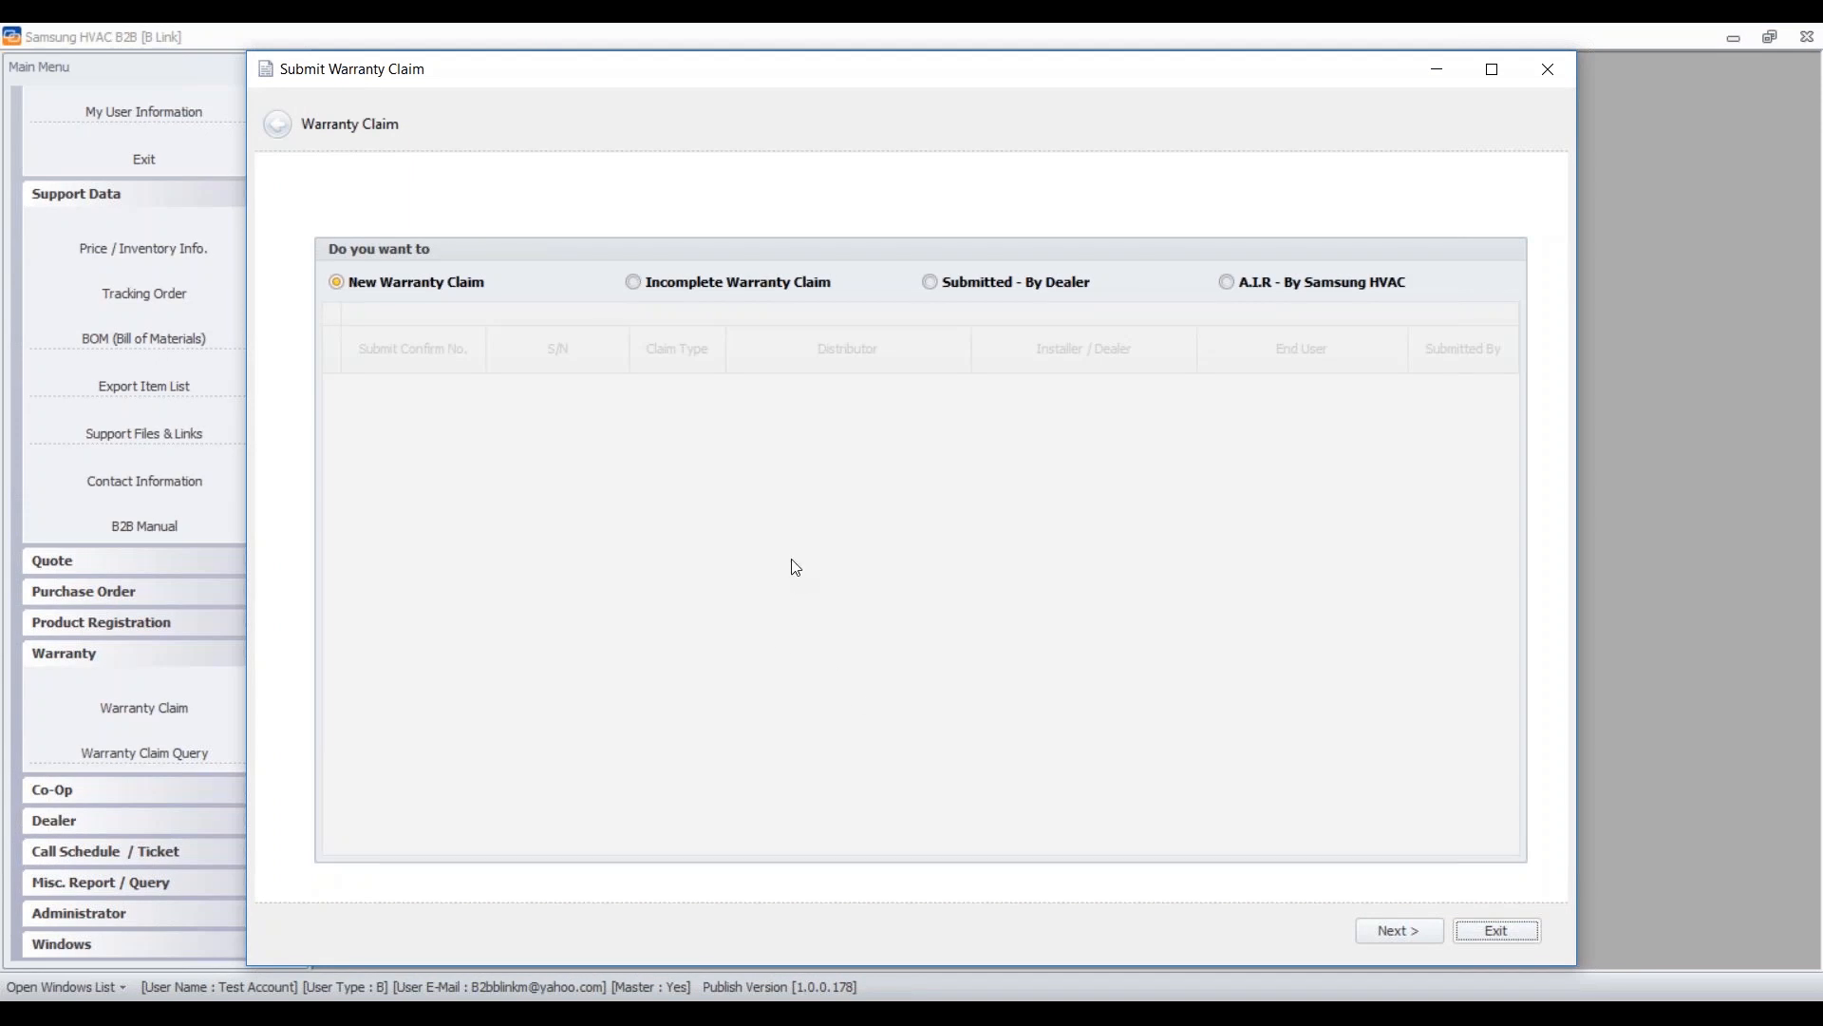
pyautogui.click(931, 282)
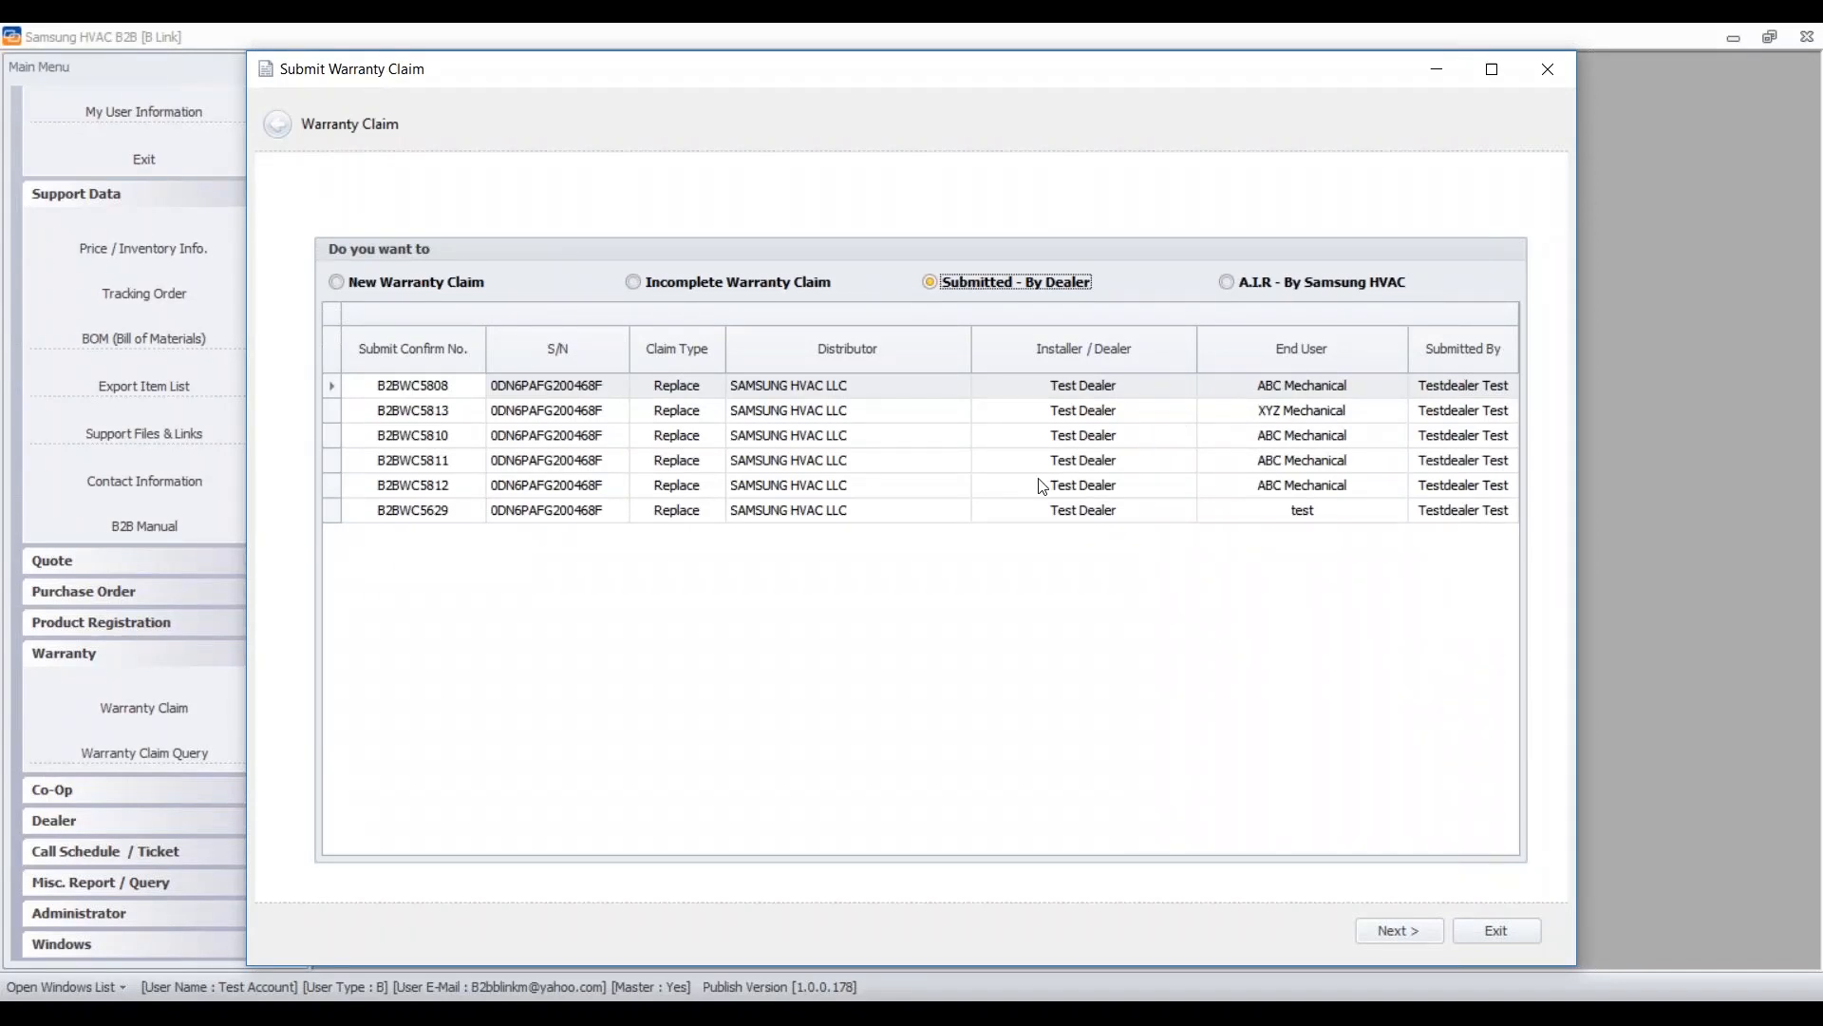
# - Open the XYZ Mechanical claim, check confirmation e-mails, and continue with Claim Type Replacement
pyautogui.doubleClick(415, 411)
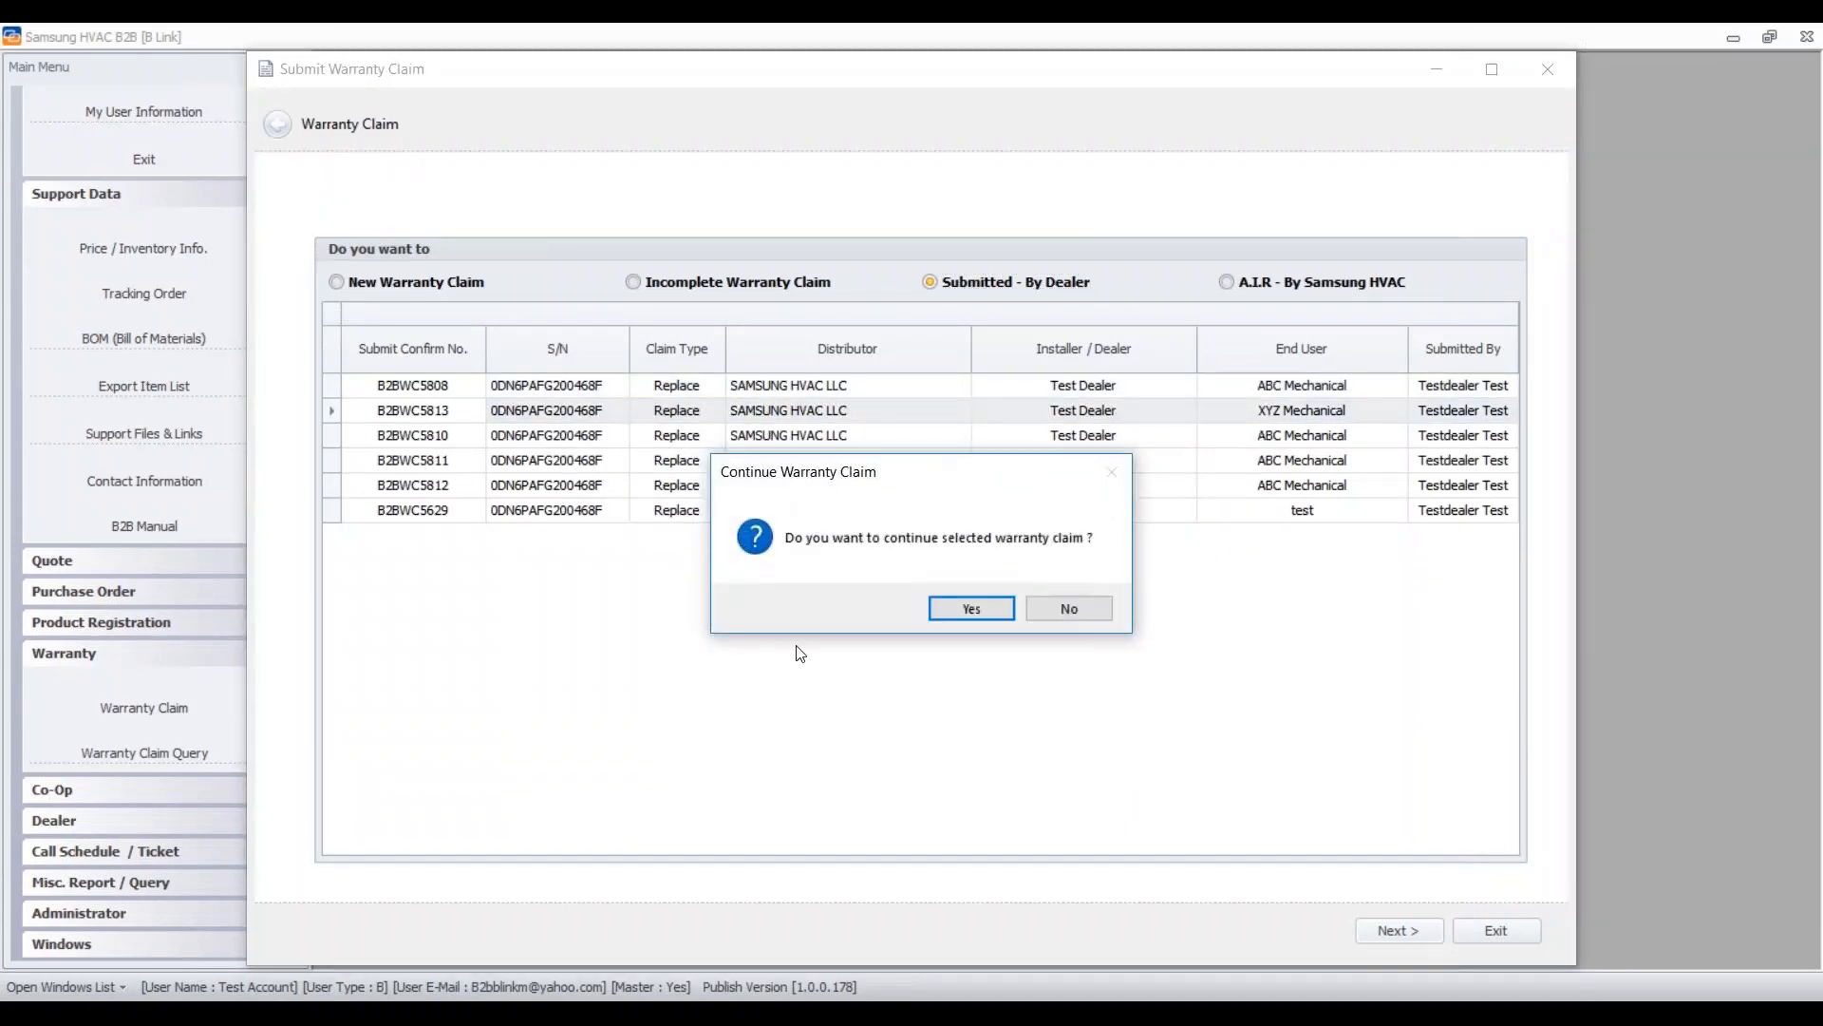
pyautogui.click(974, 610)
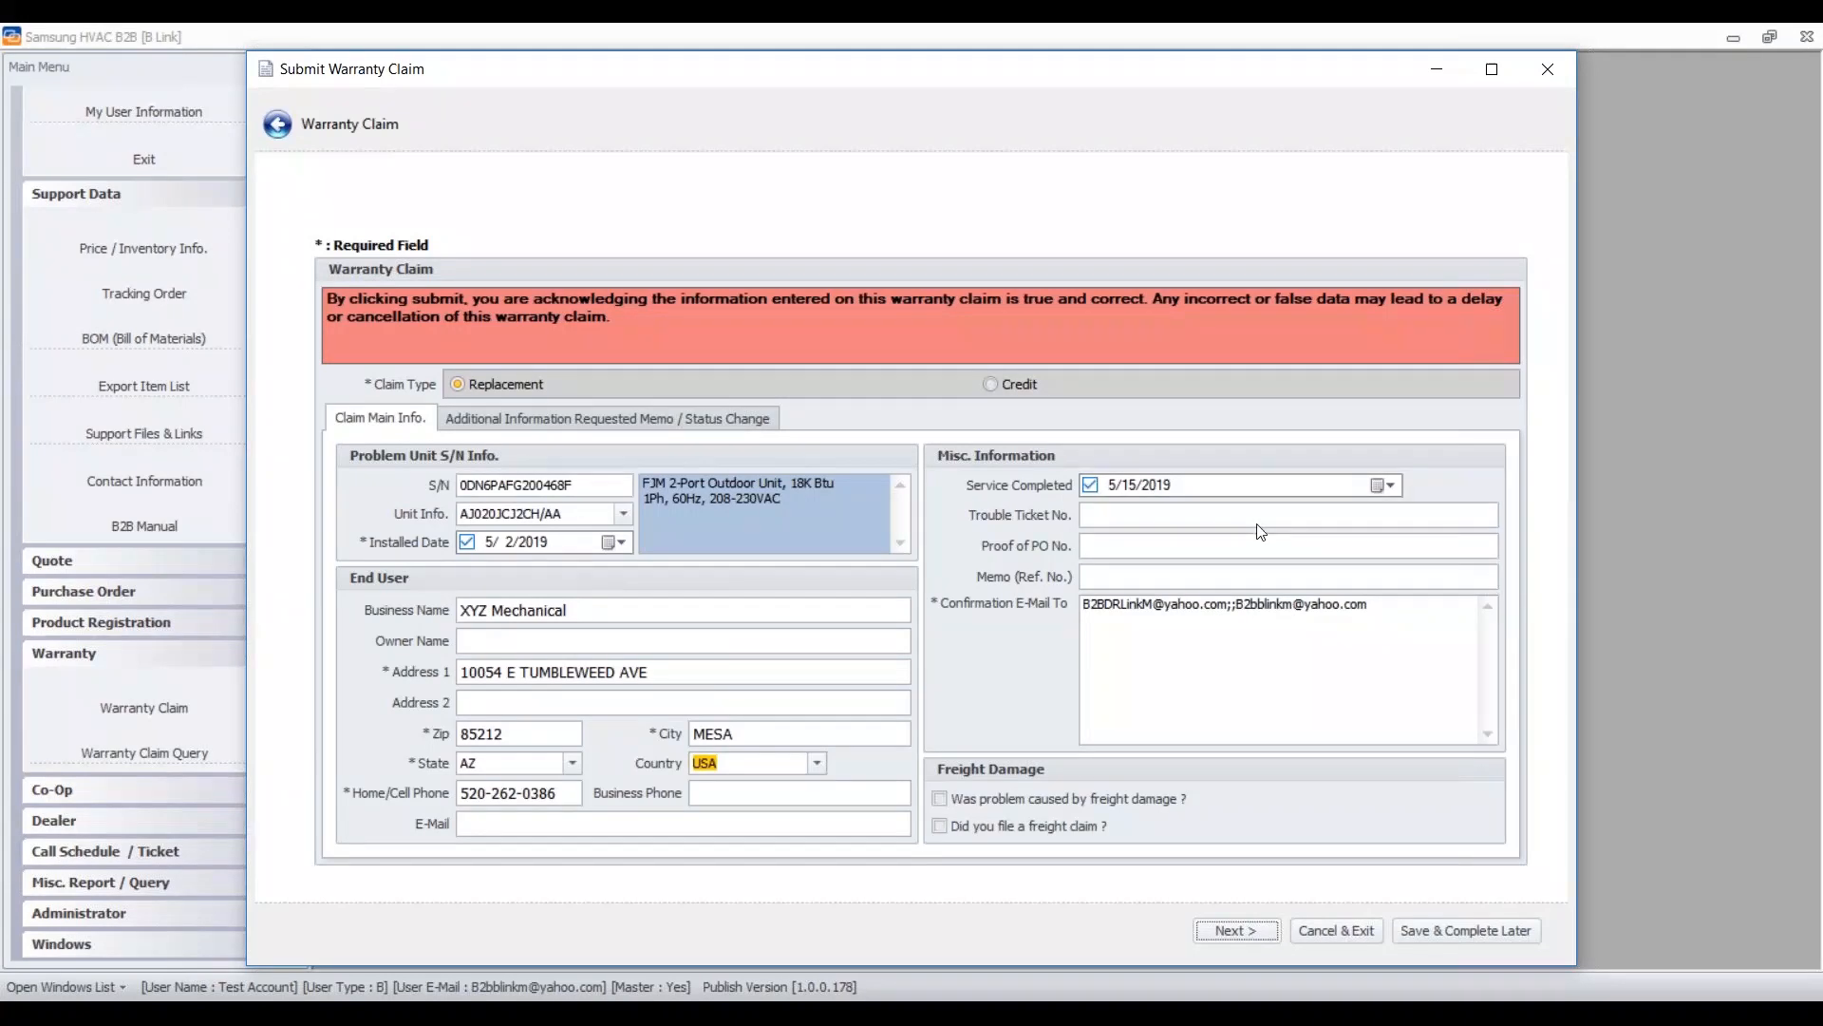
pyautogui.click(1405, 603)
pyautogui.moveTo(1406, 603); pyautogui.dragTo(1240, 606)
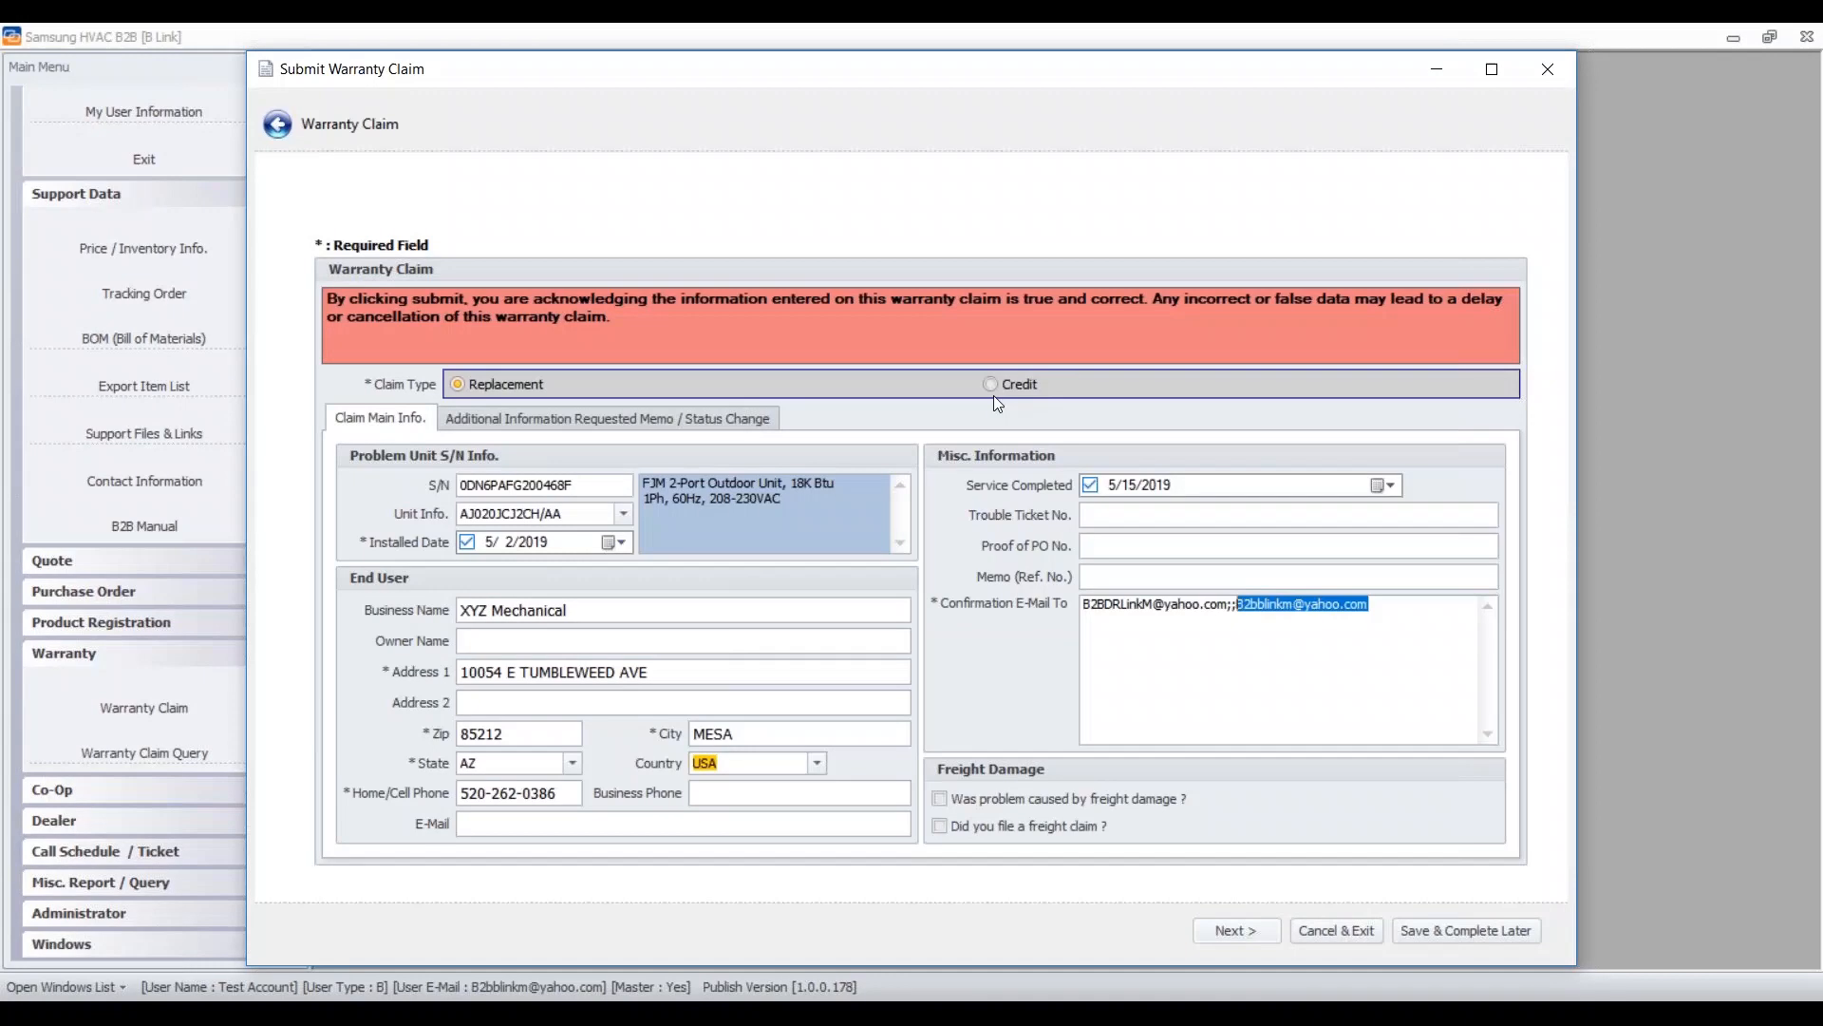
pyautogui.click(459, 385)
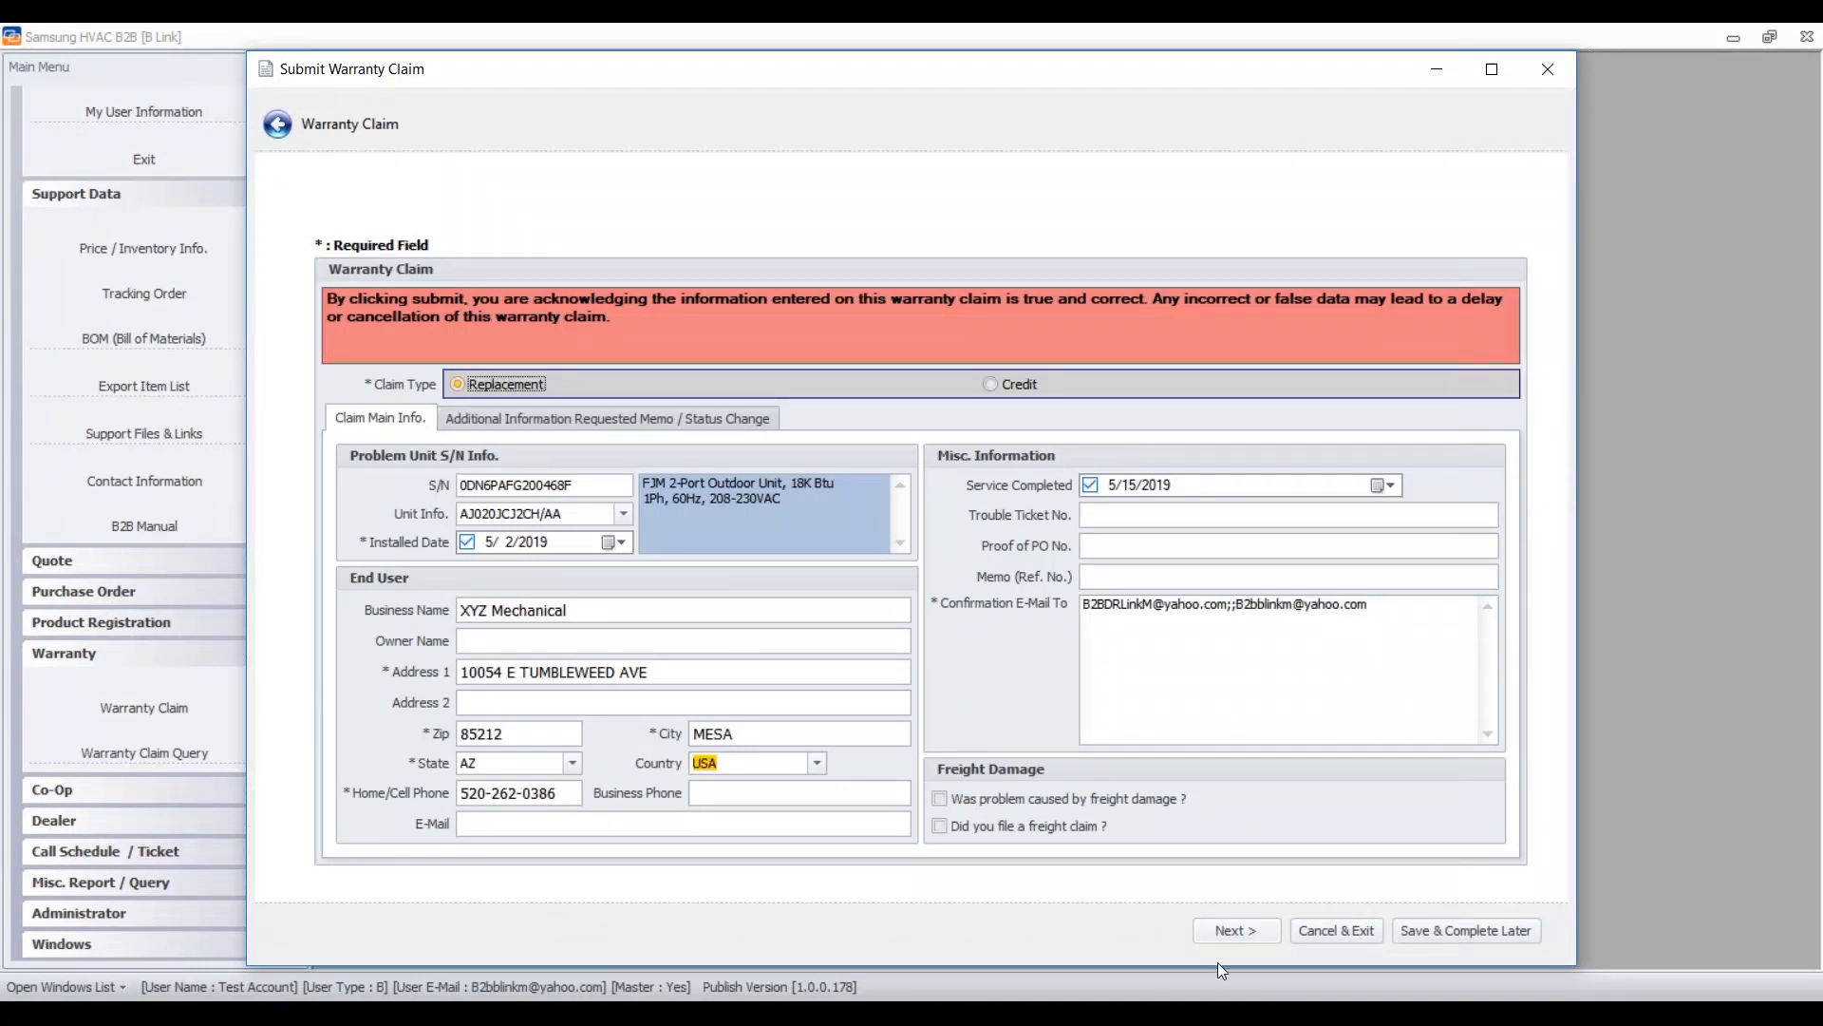
pyautogui.click(1238, 934)
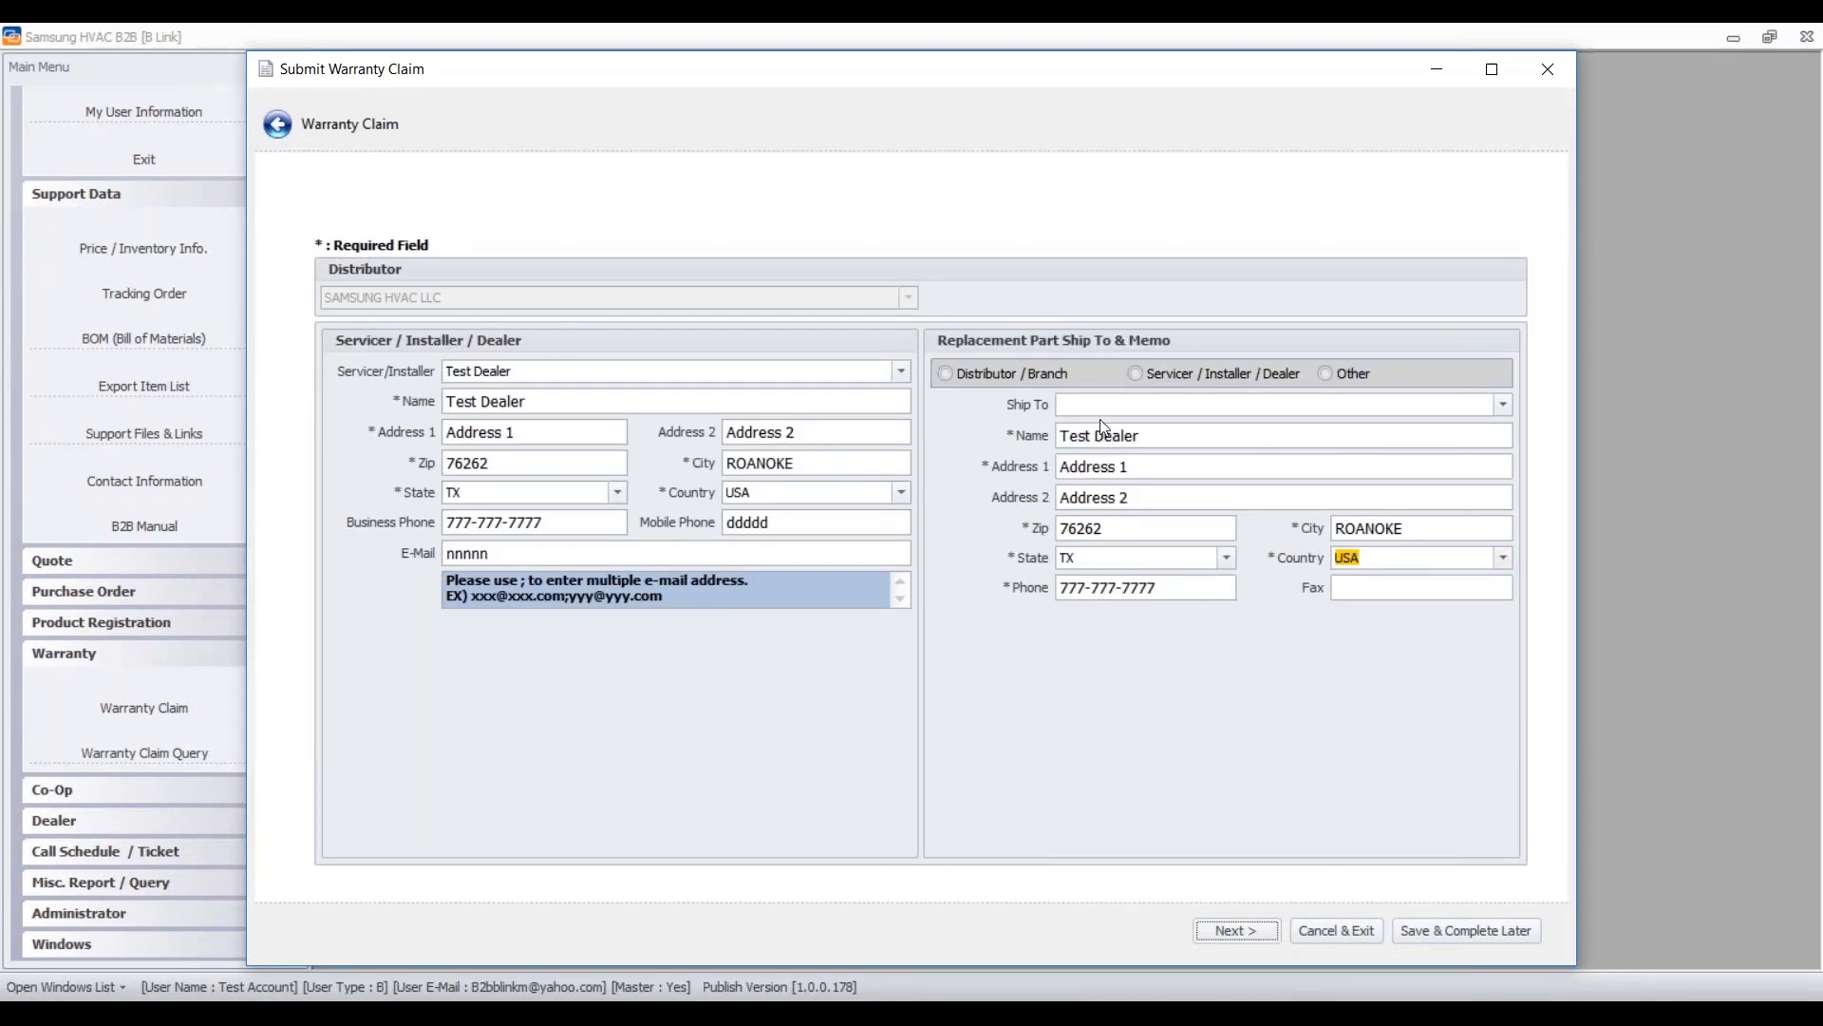
# - Check the Ship To address list without changing it, then continue to Shipping Instruction
pyautogui.click(1508, 405)
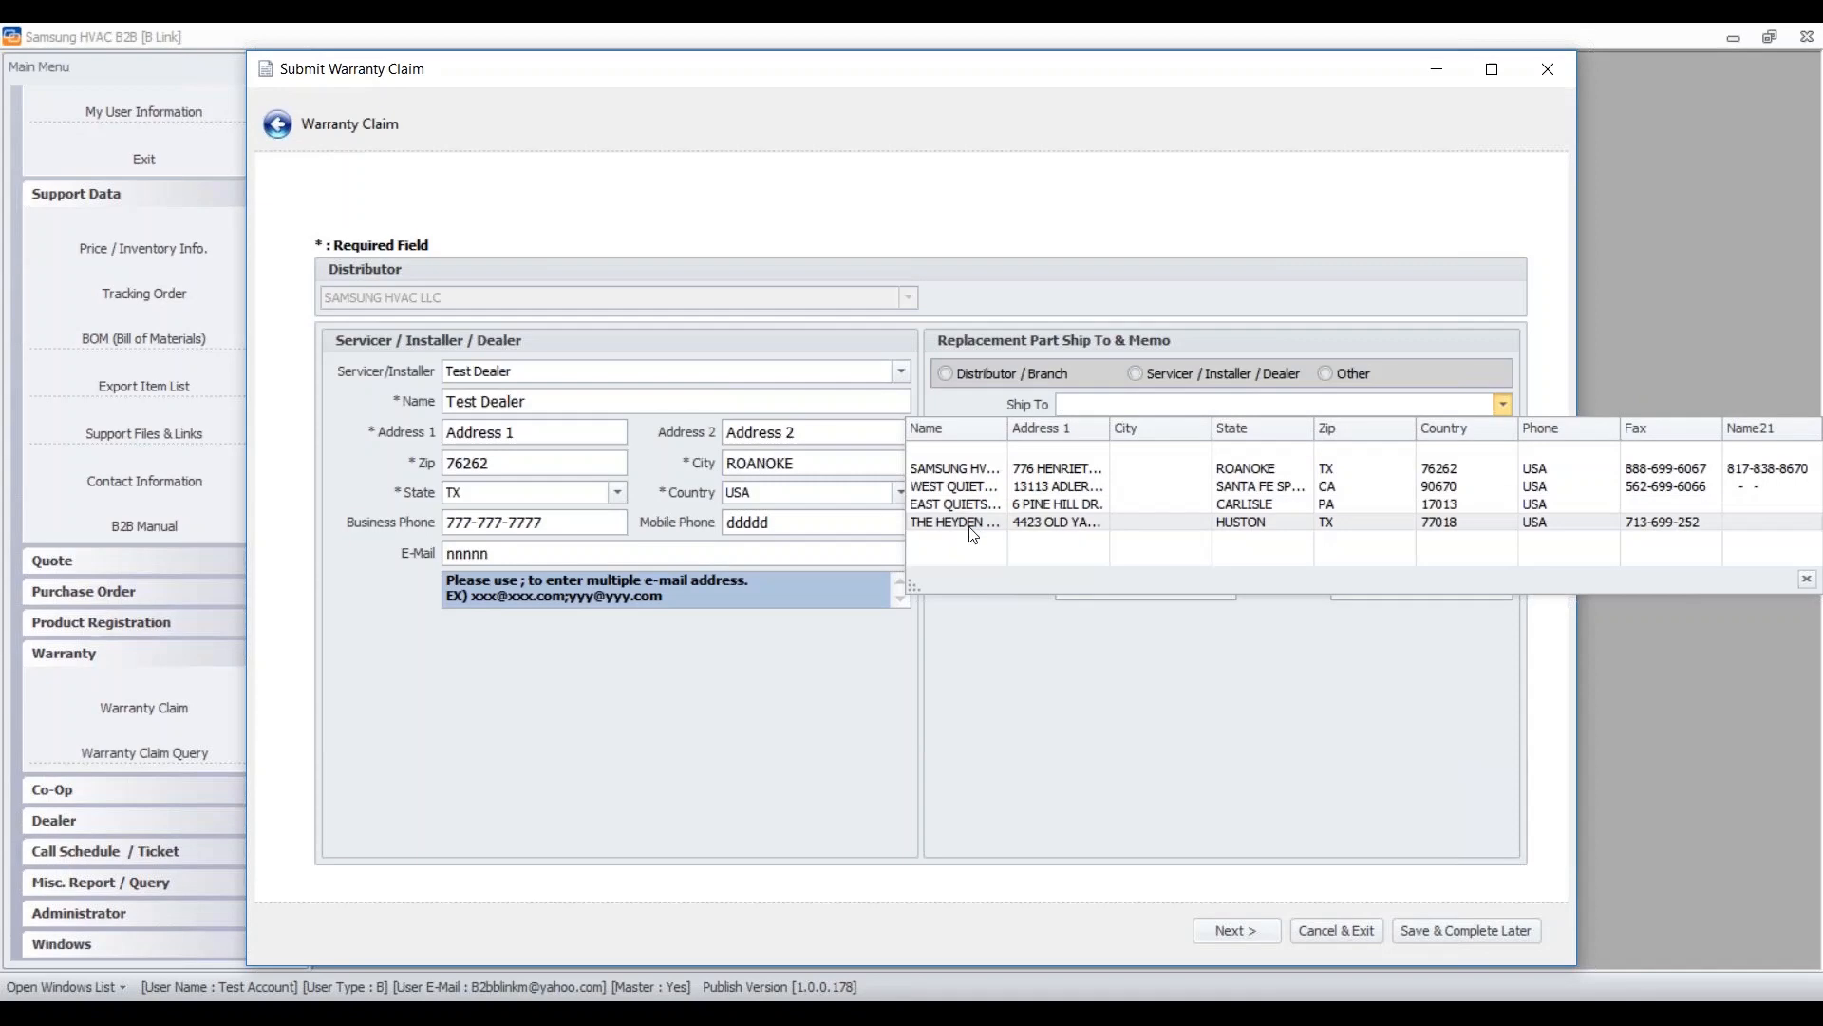
pyautogui.click(1268, 677)
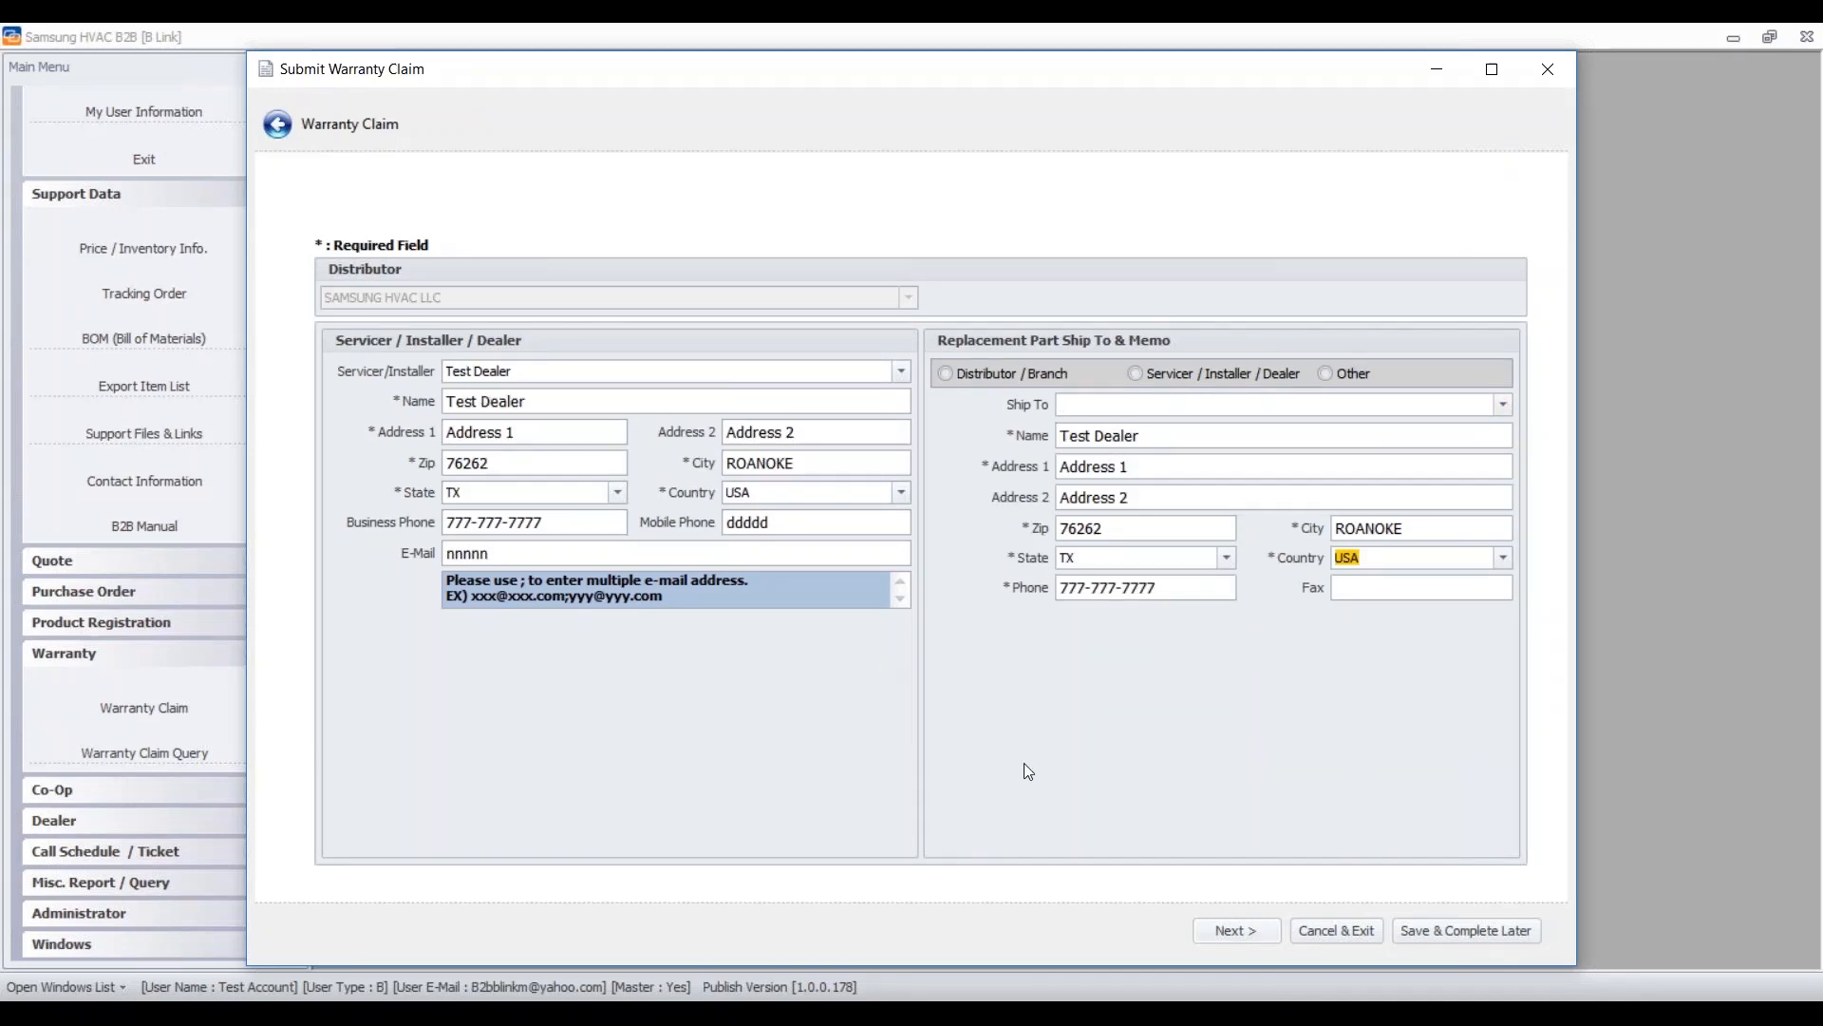
pyautogui.click(1232, 930)
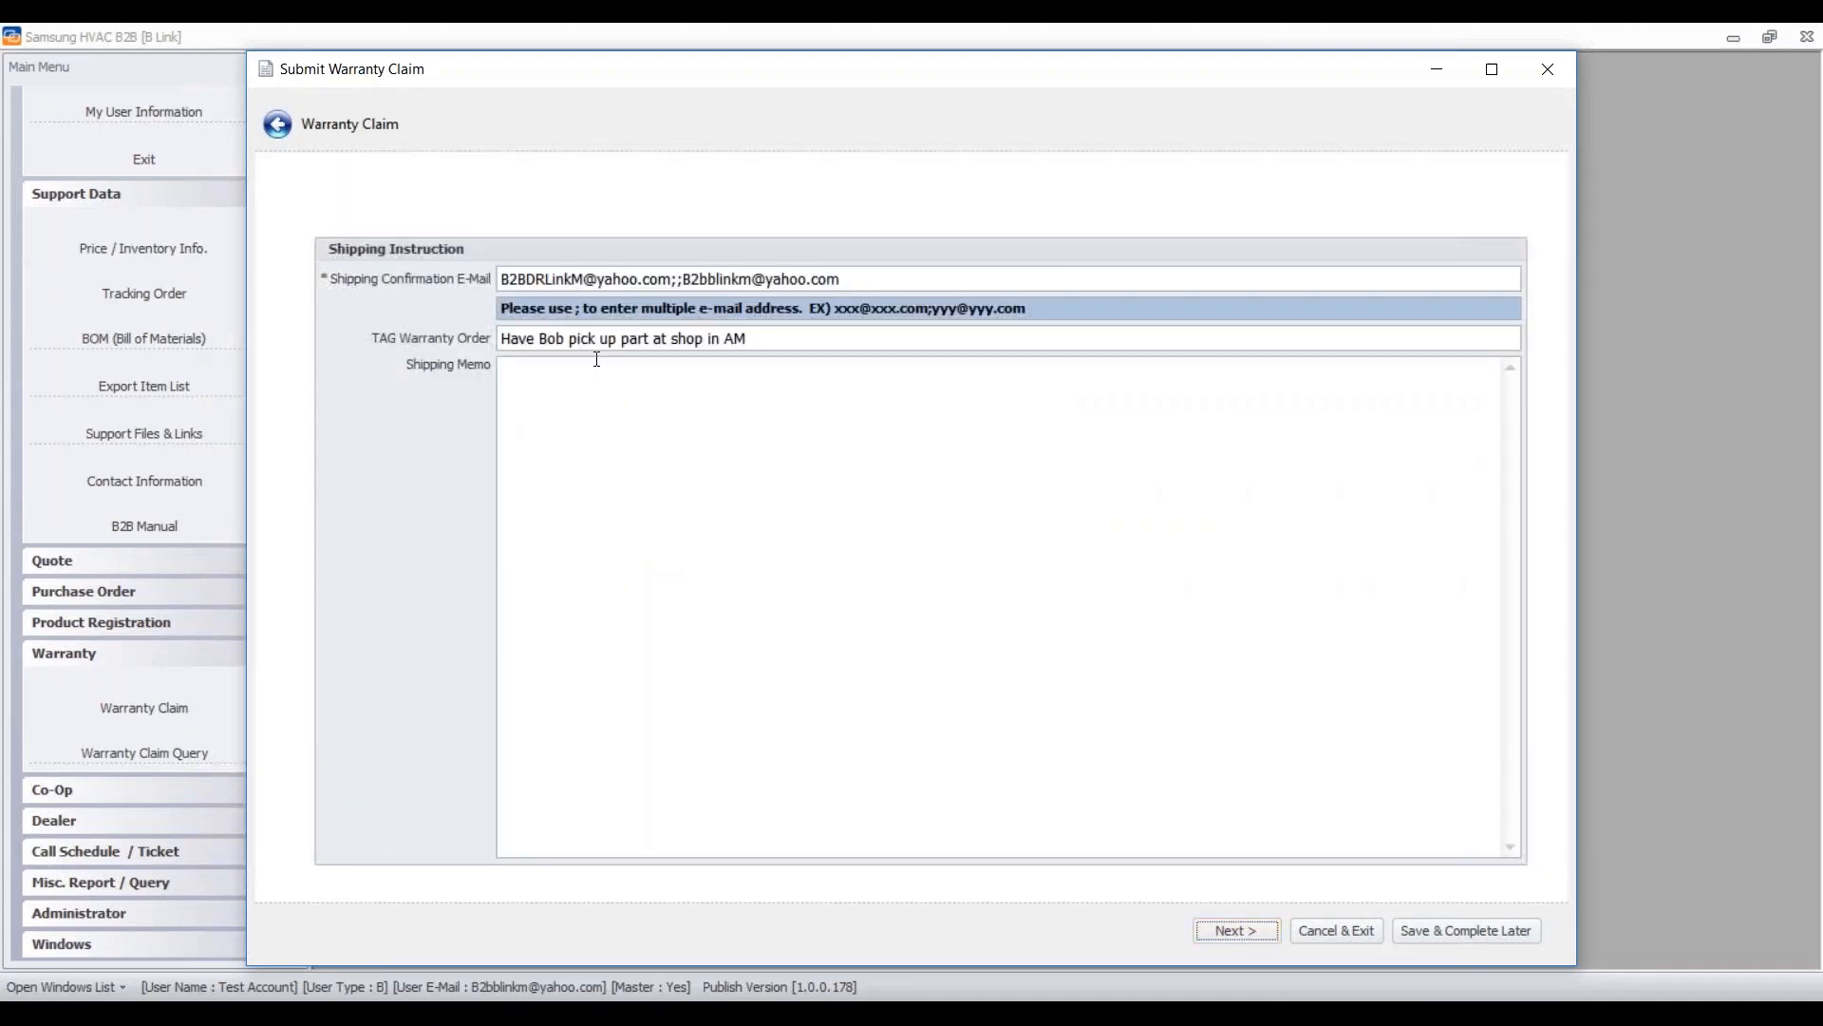
# - Move past Shipping Instruction to the page listing part 07133009 and the EEV problem
pyautogui.click(1229, 932)
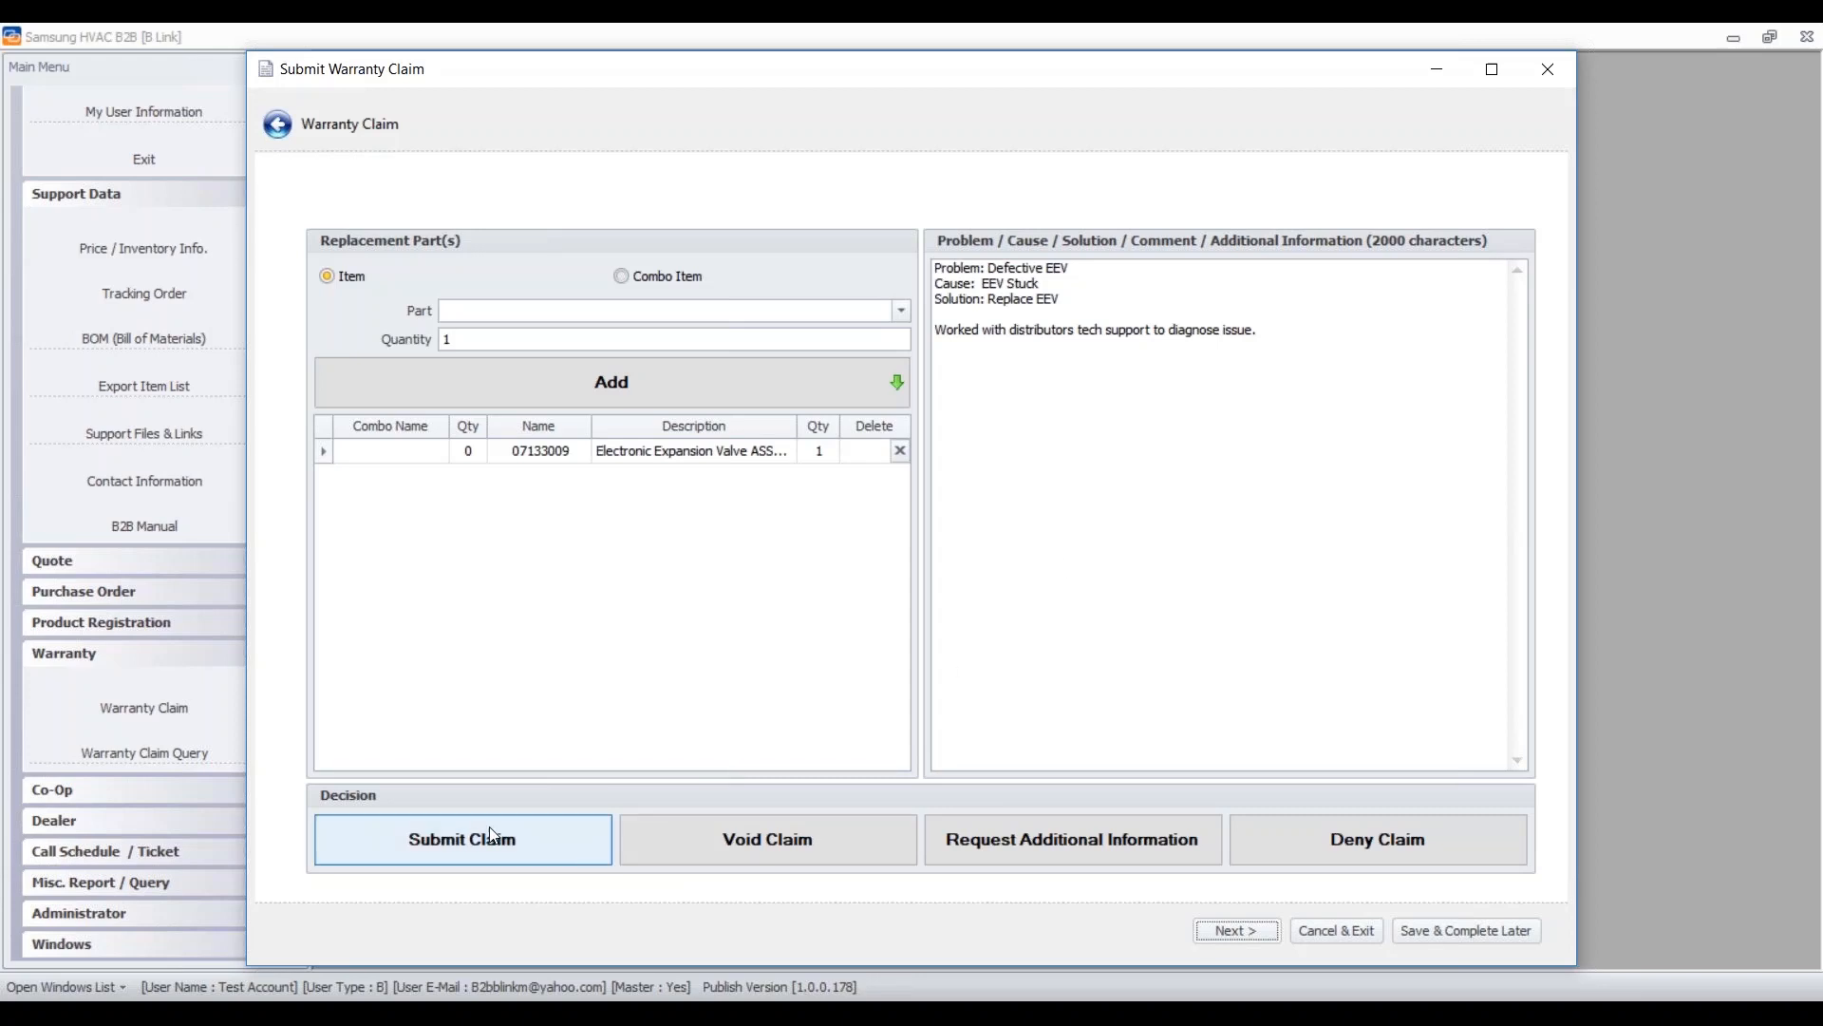
# - Start an additional information request with a memo asking if the system was evacuated properly at start-up
pyautogui.click(1052, 847)
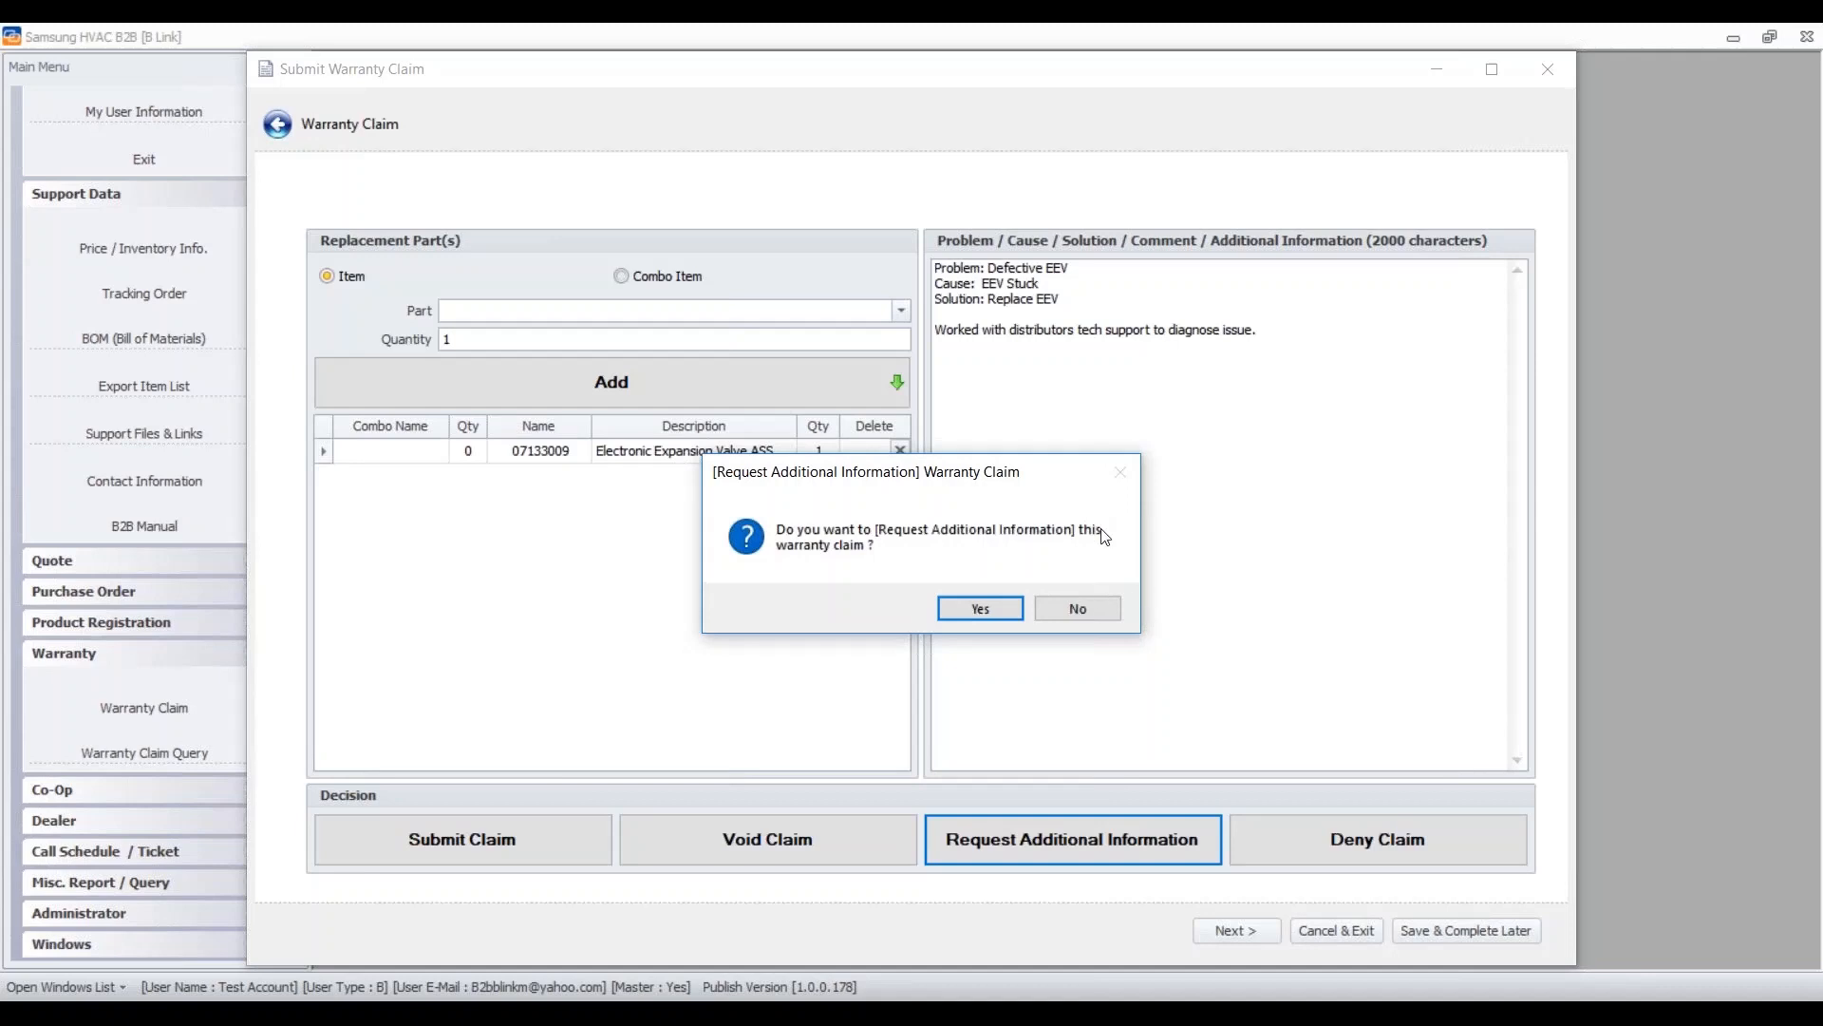
pyautogui.click(993, 608)
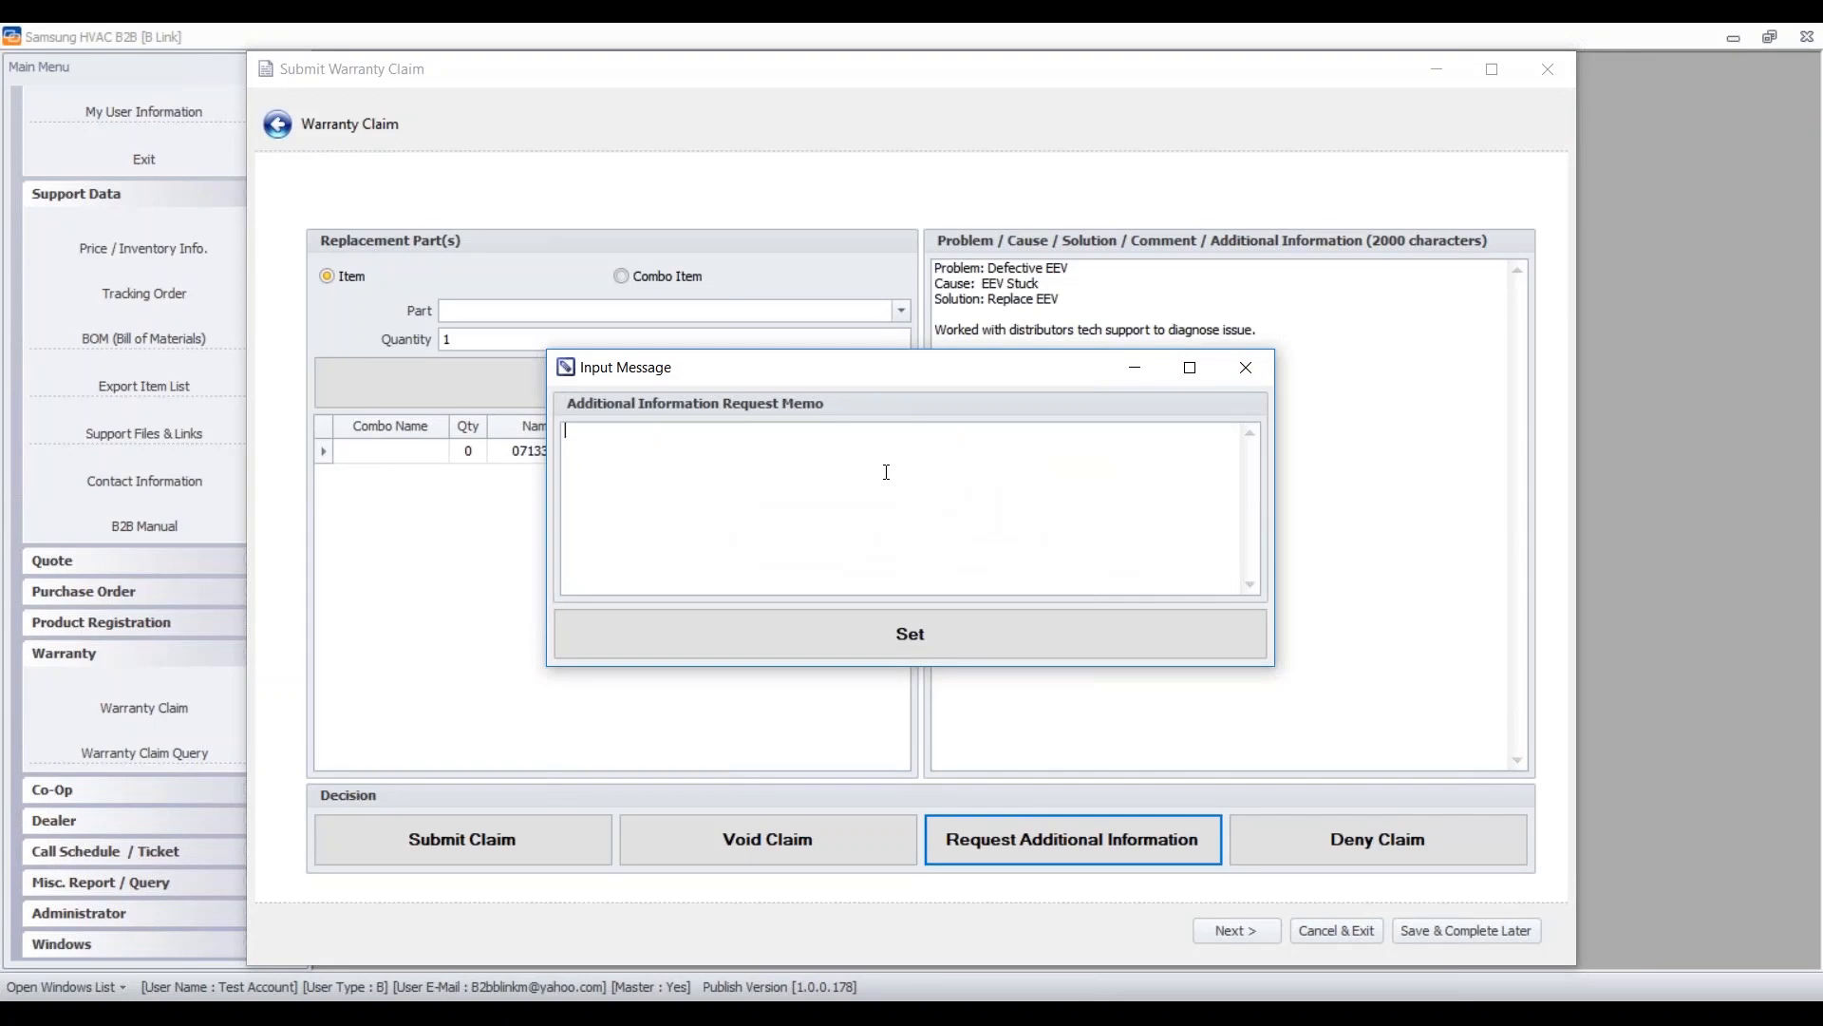
pyautogui.write('Was the system evacuated properlly at startup')
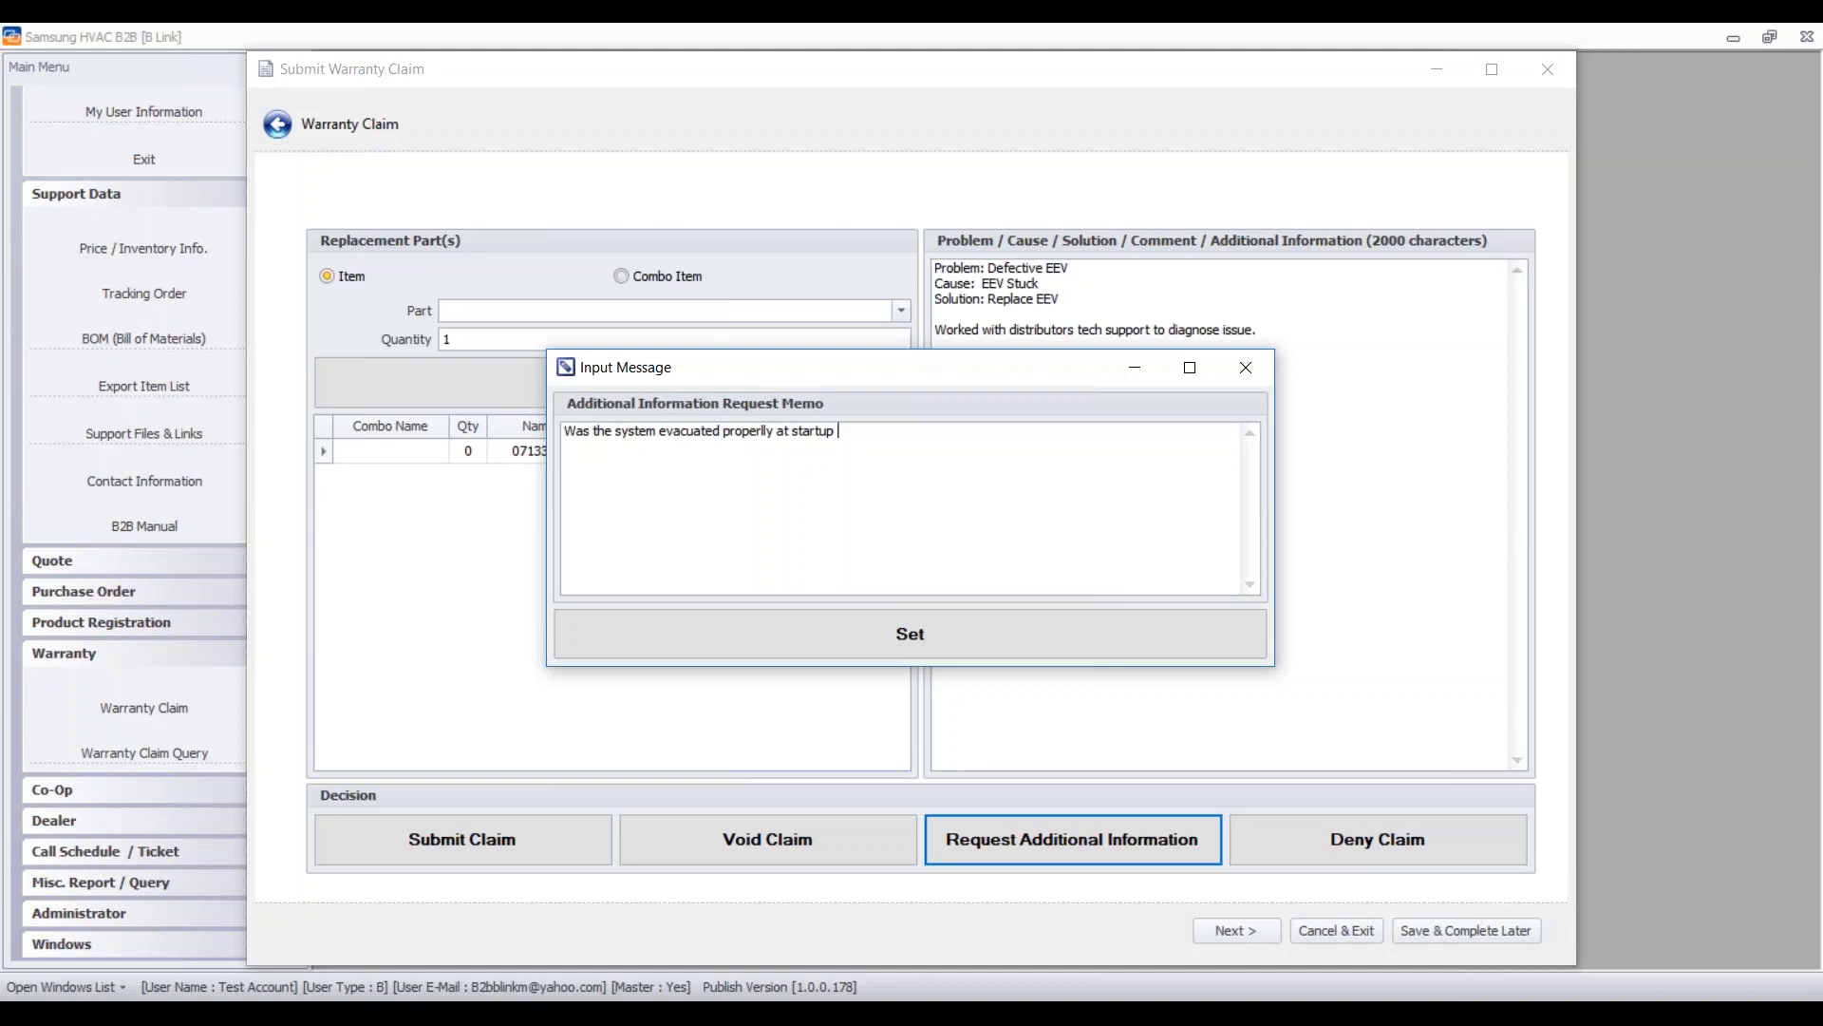
pyautogui.press('Delete')
pyautogui.click(845, 430)
# - Set the A.I.R. memo, confirm it, and acknowledge the e-mail error
pyautogui.click(994, 632)
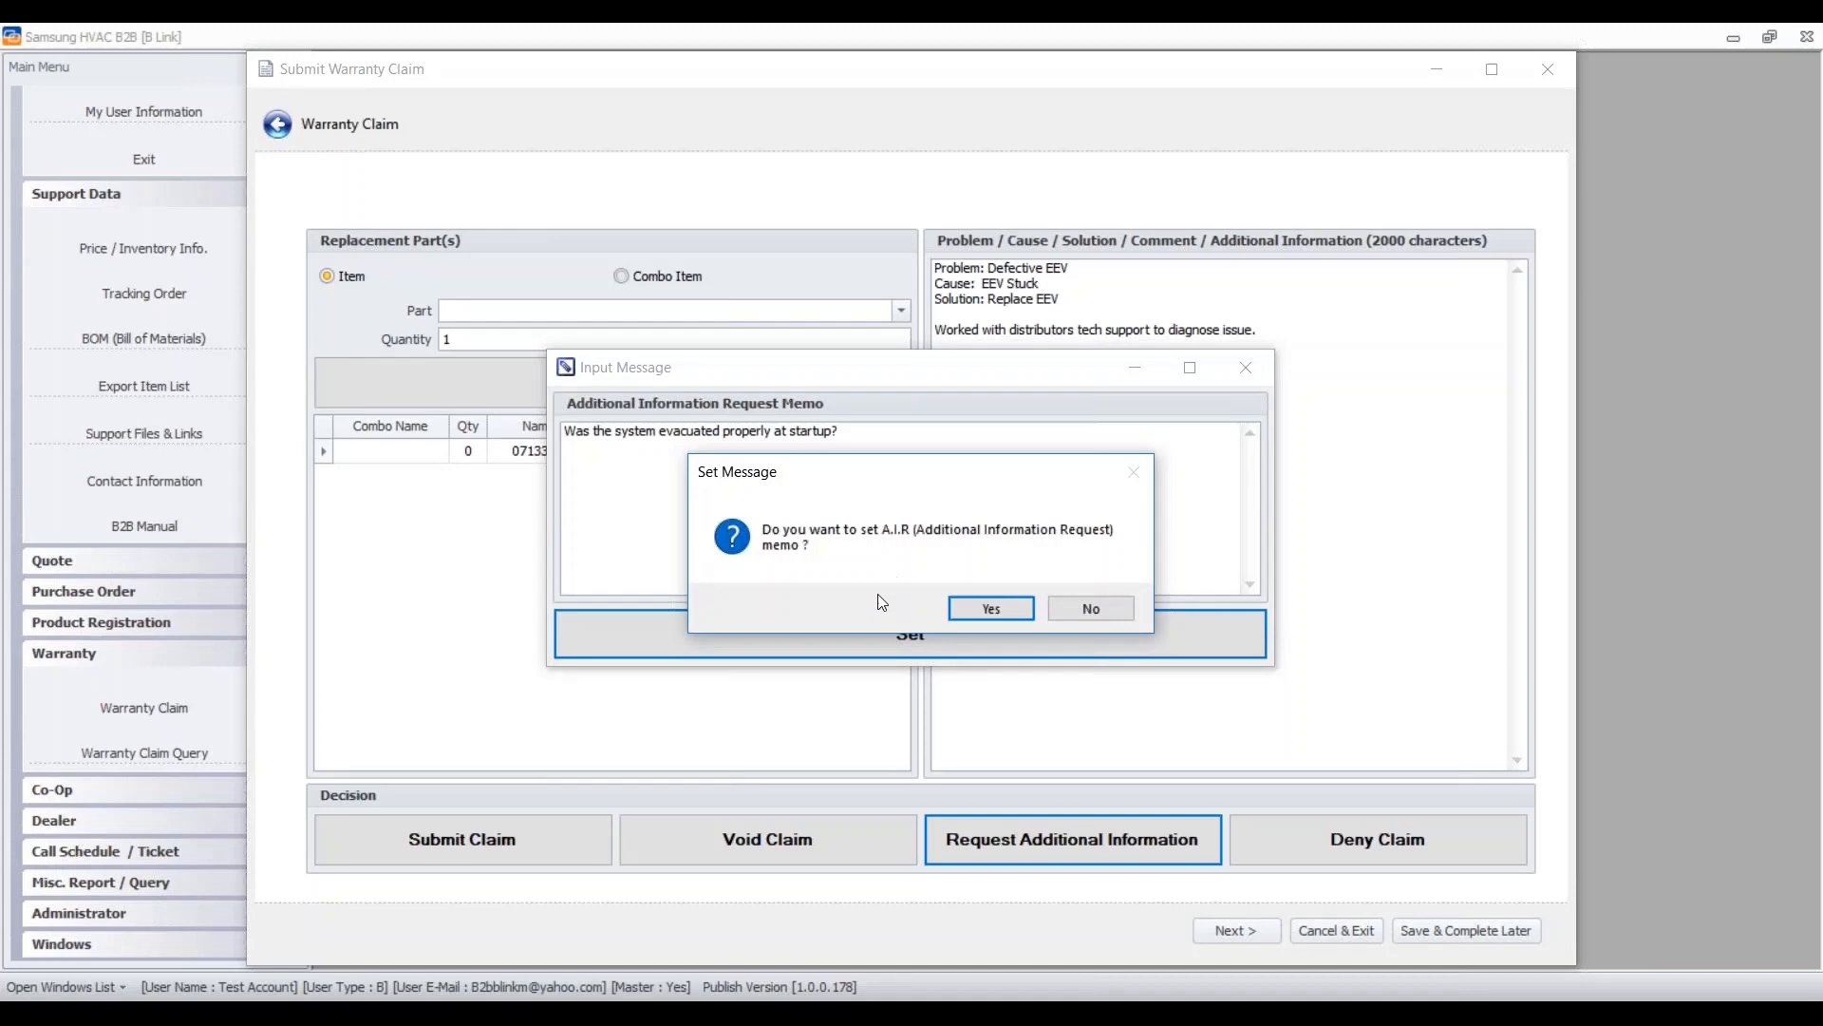
pyautogui.click(999, 604)
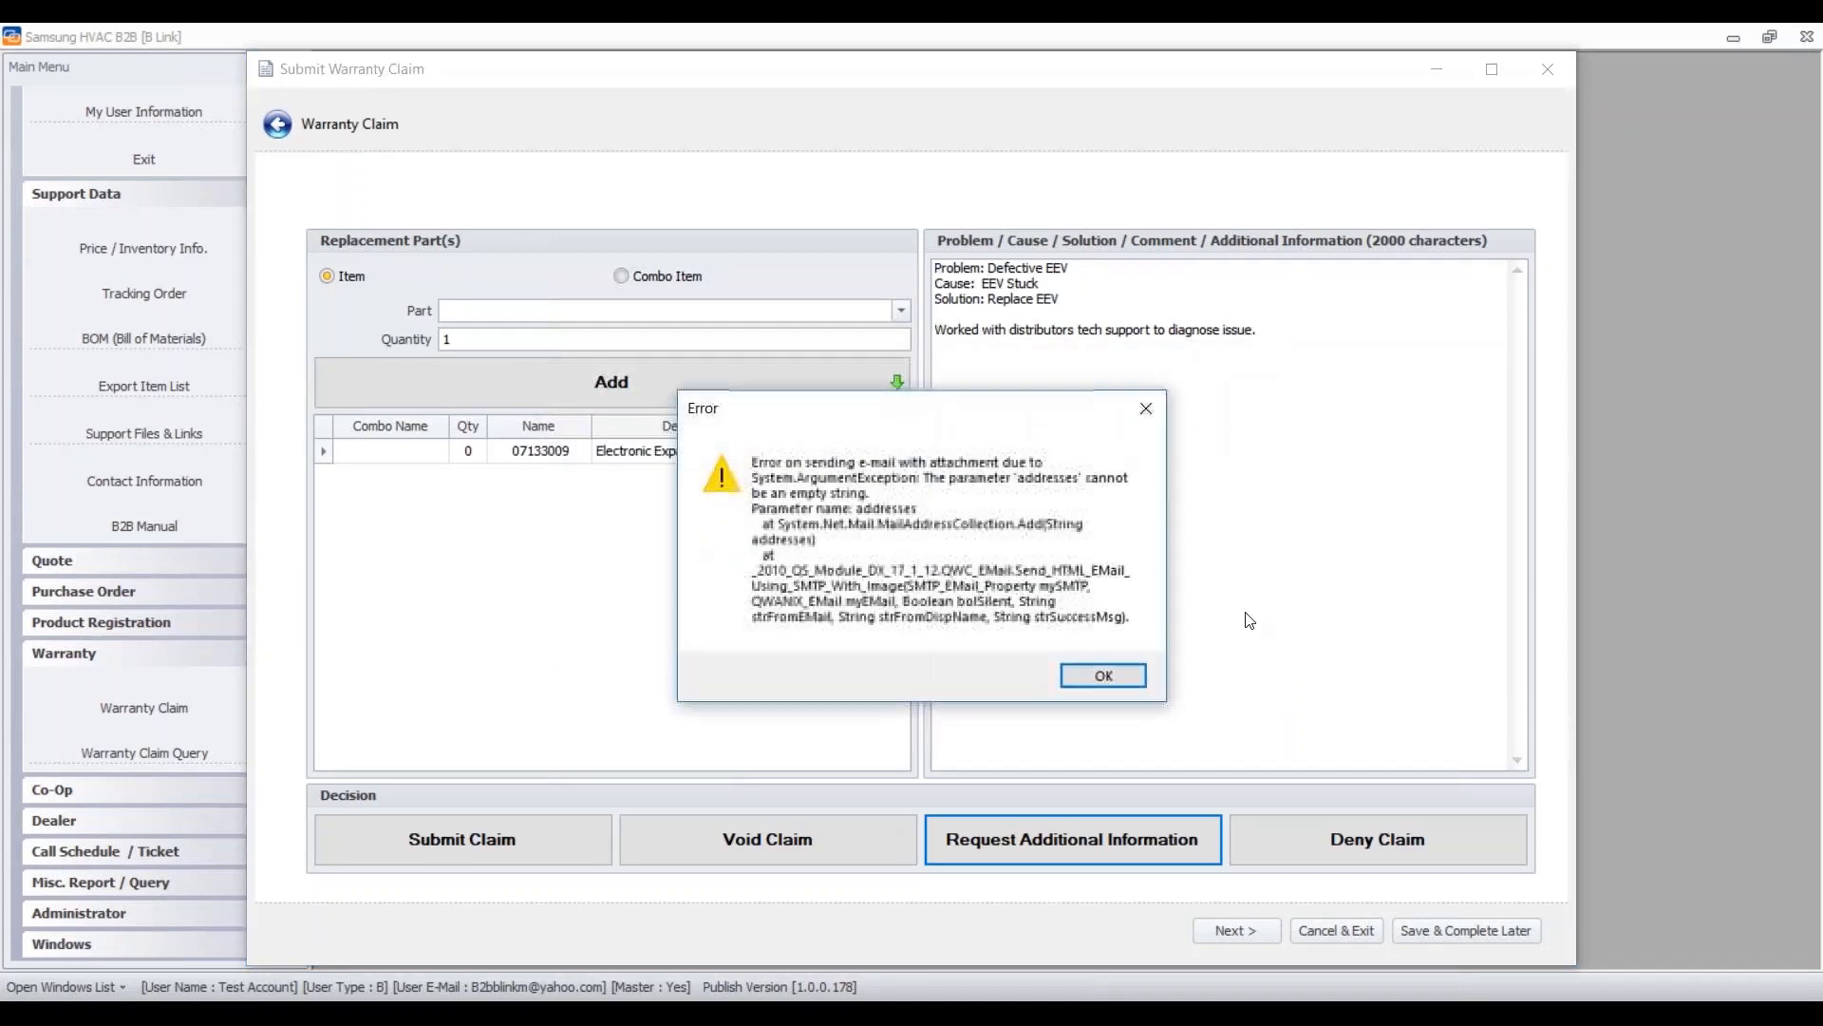
pyautogui.click(1105, 671)
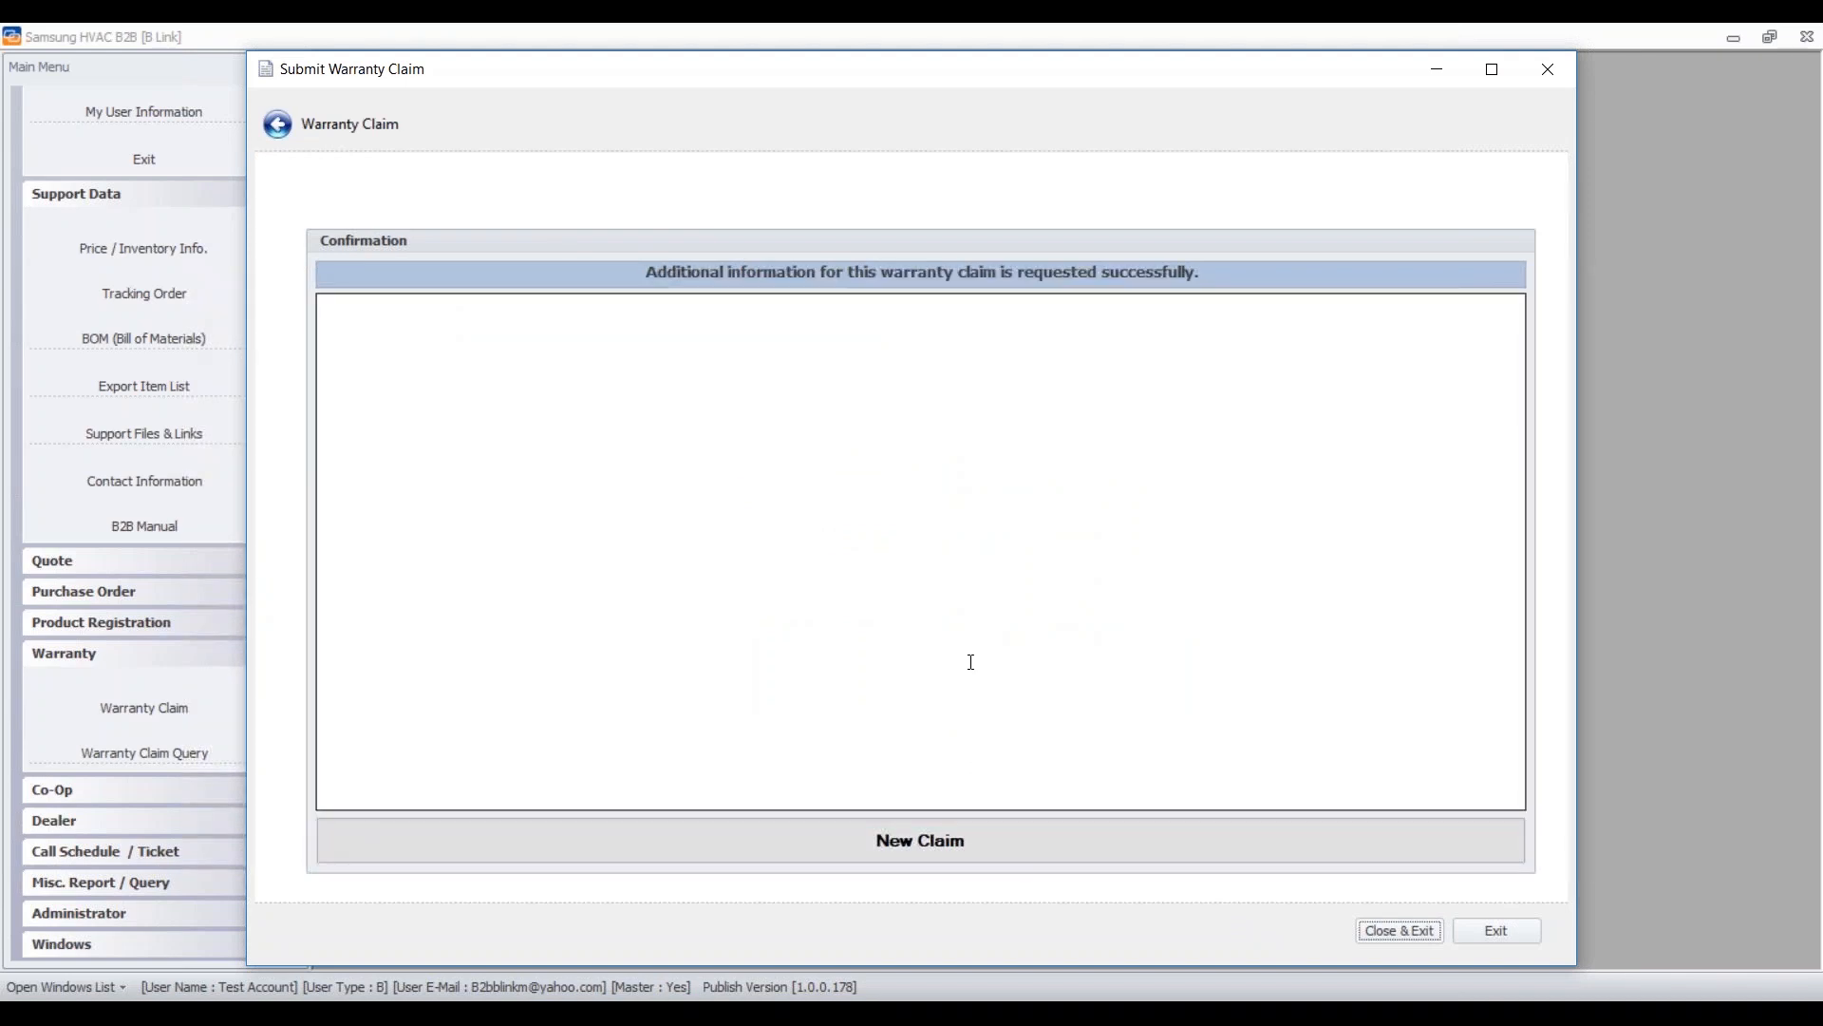
# - In DR Link, open the XYZ Mechanical claim from the A.I.R - By Distributor list
pyautogui.click(1085, 1014)
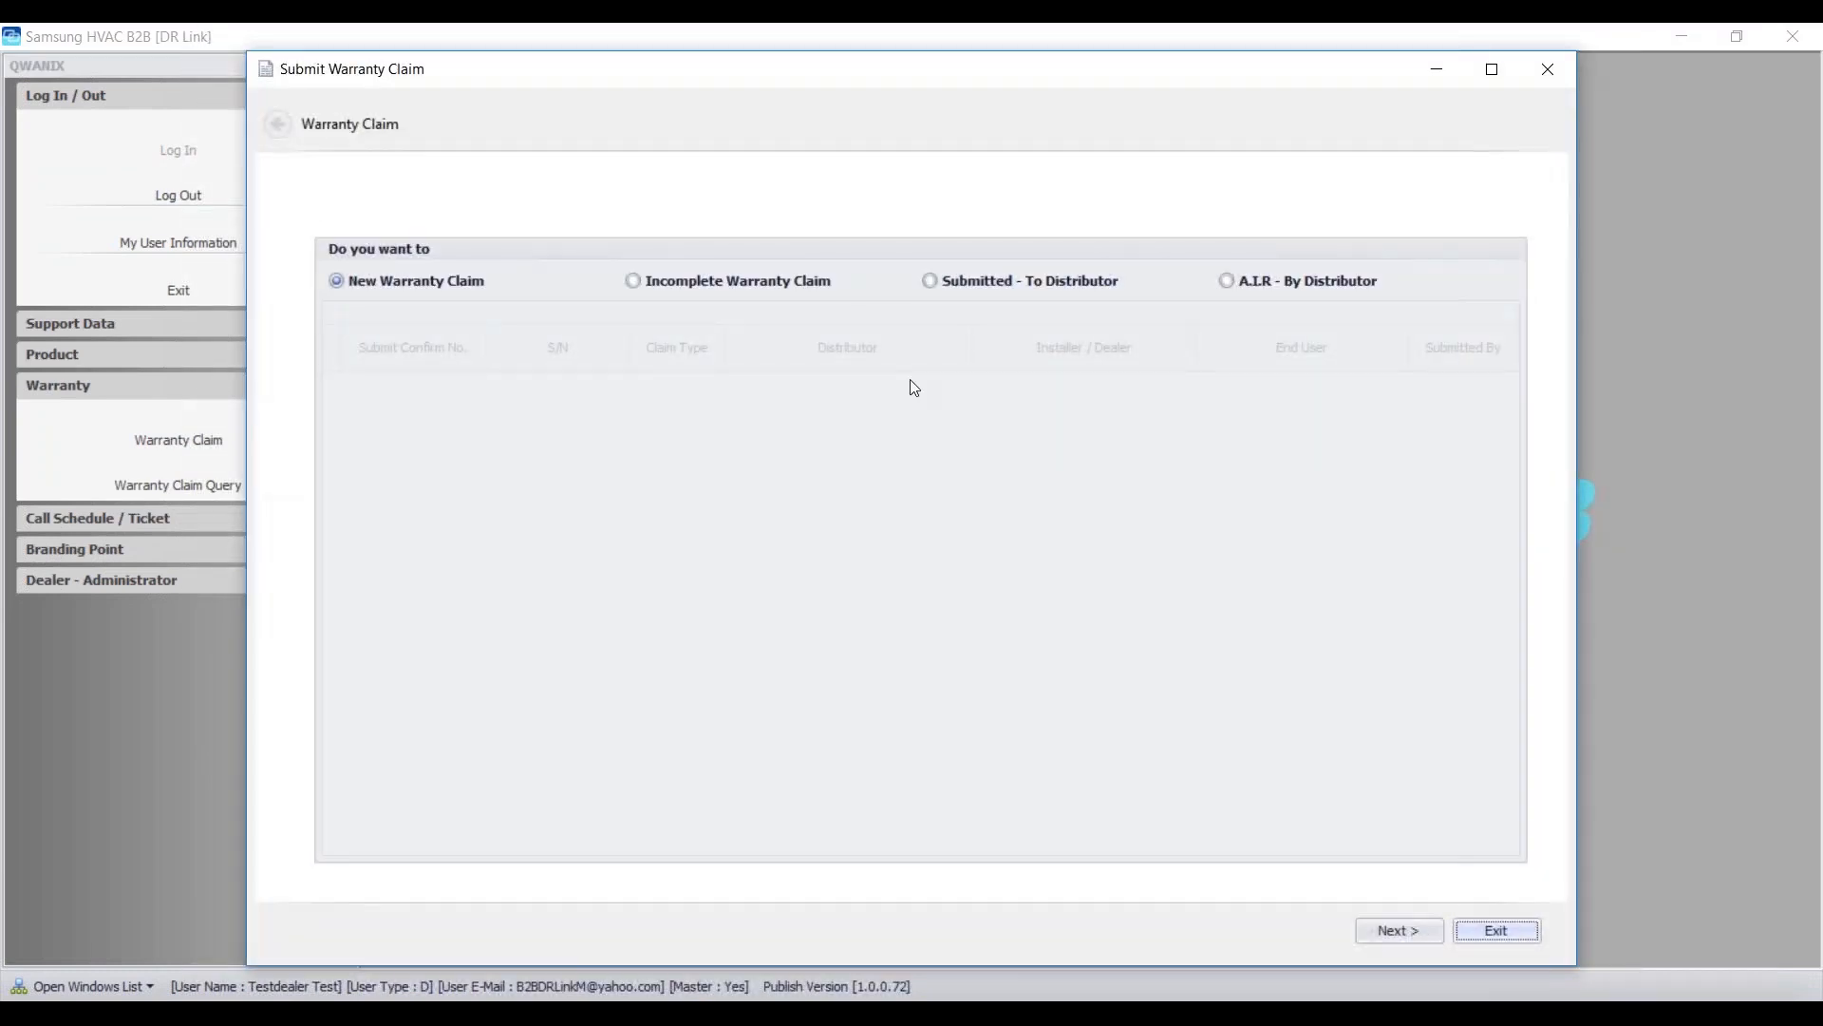
pyautogui.click(1296, 282)
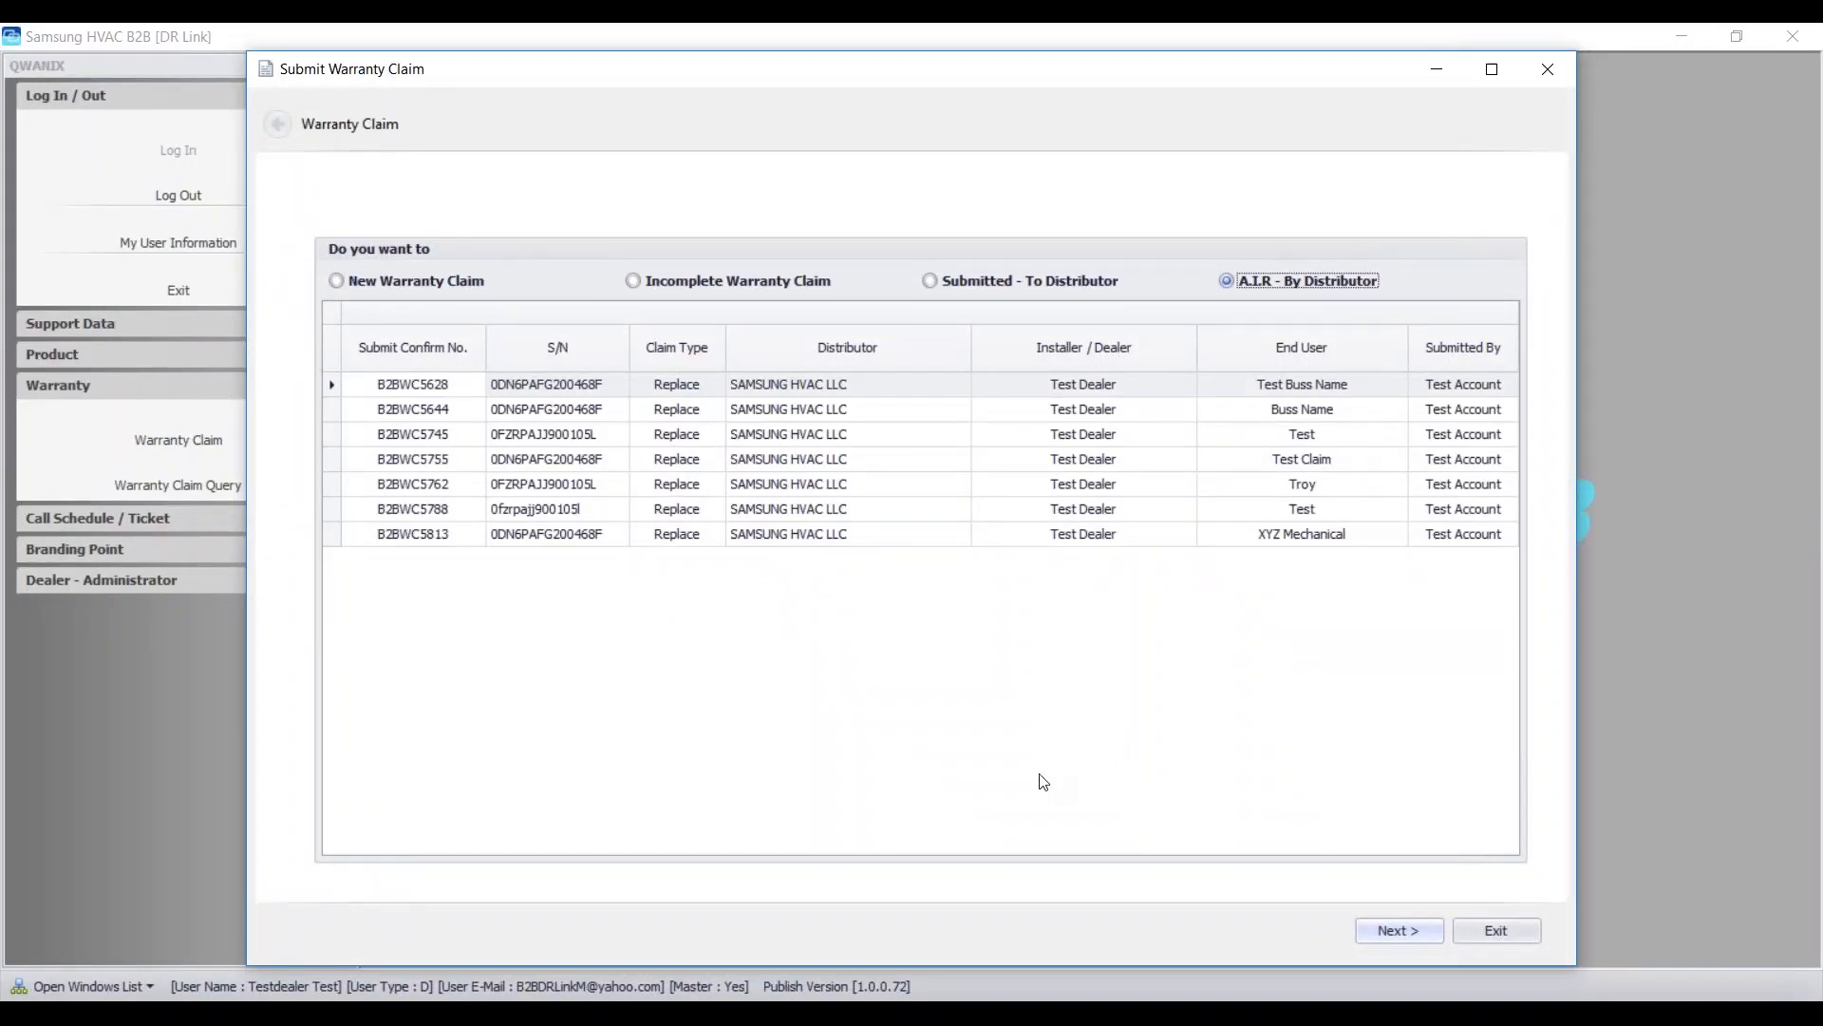
pyautogui.doubleClick(579, 534)
pyautogui.click(963, 607)
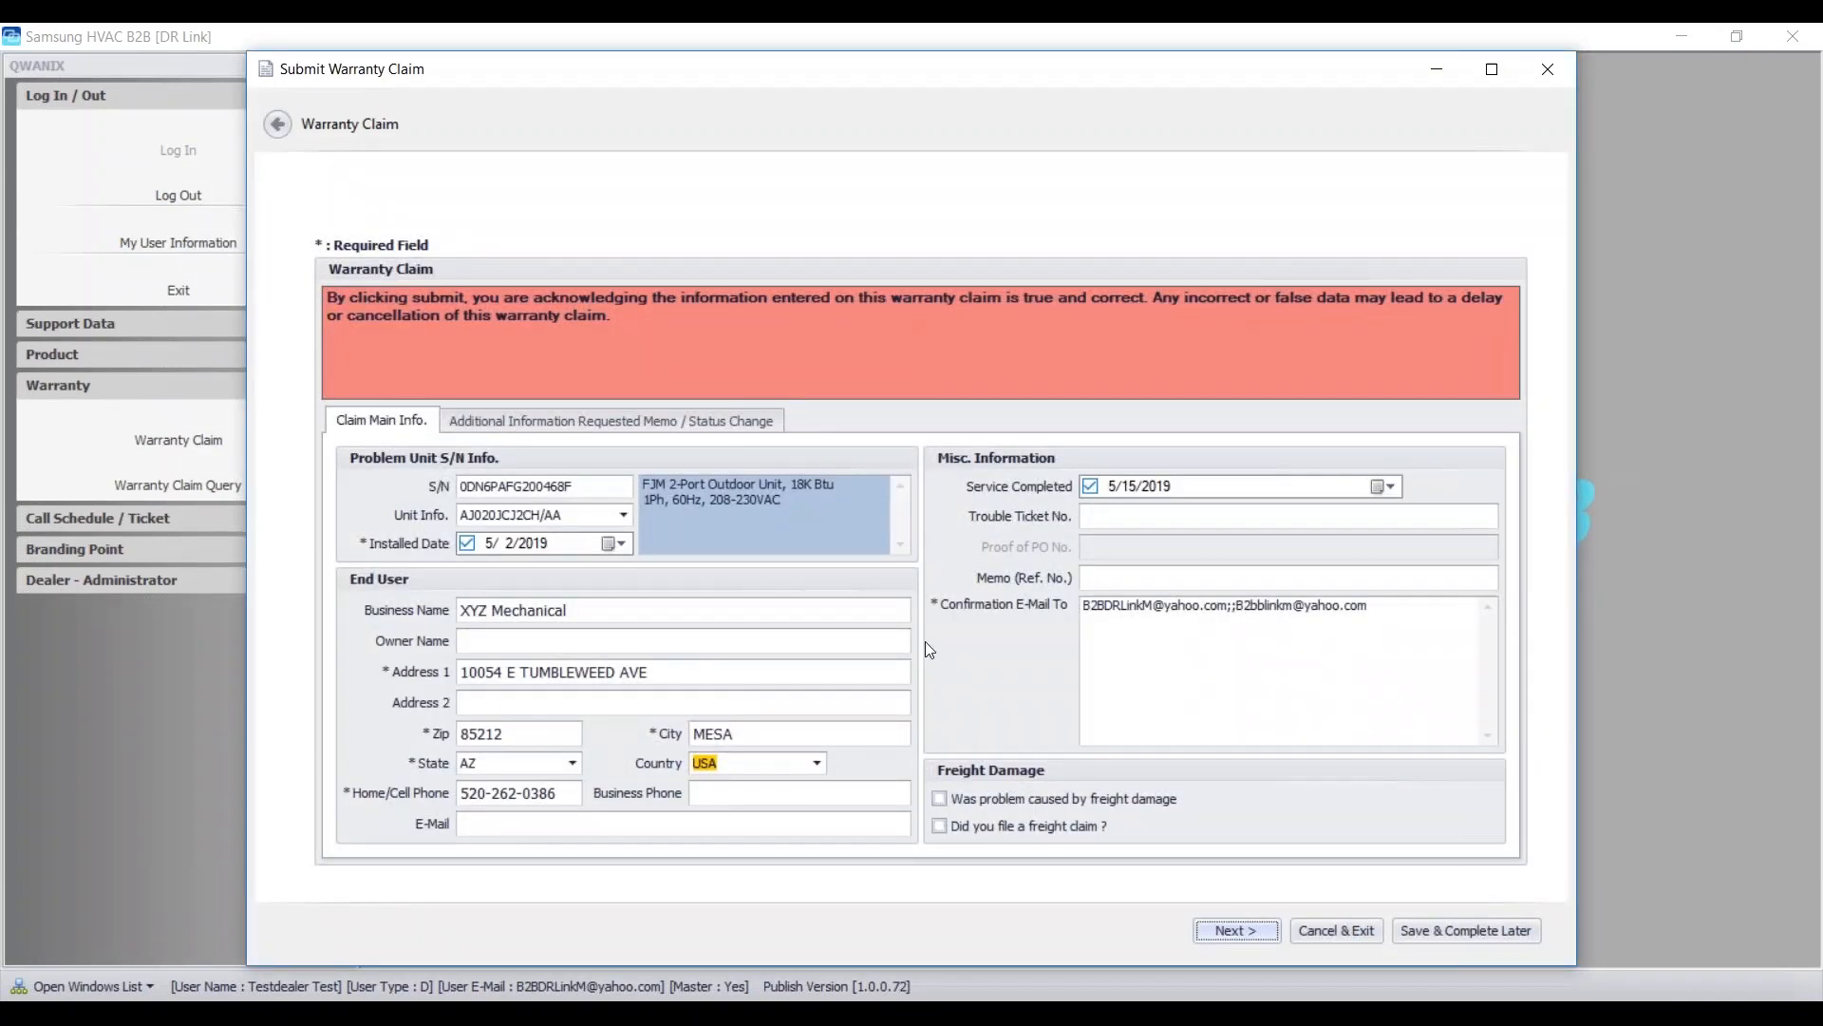
# - Read the distributor's A.I.R. memo, then advance to the Shipping Instruction page
pyautogui.click(642, 423)
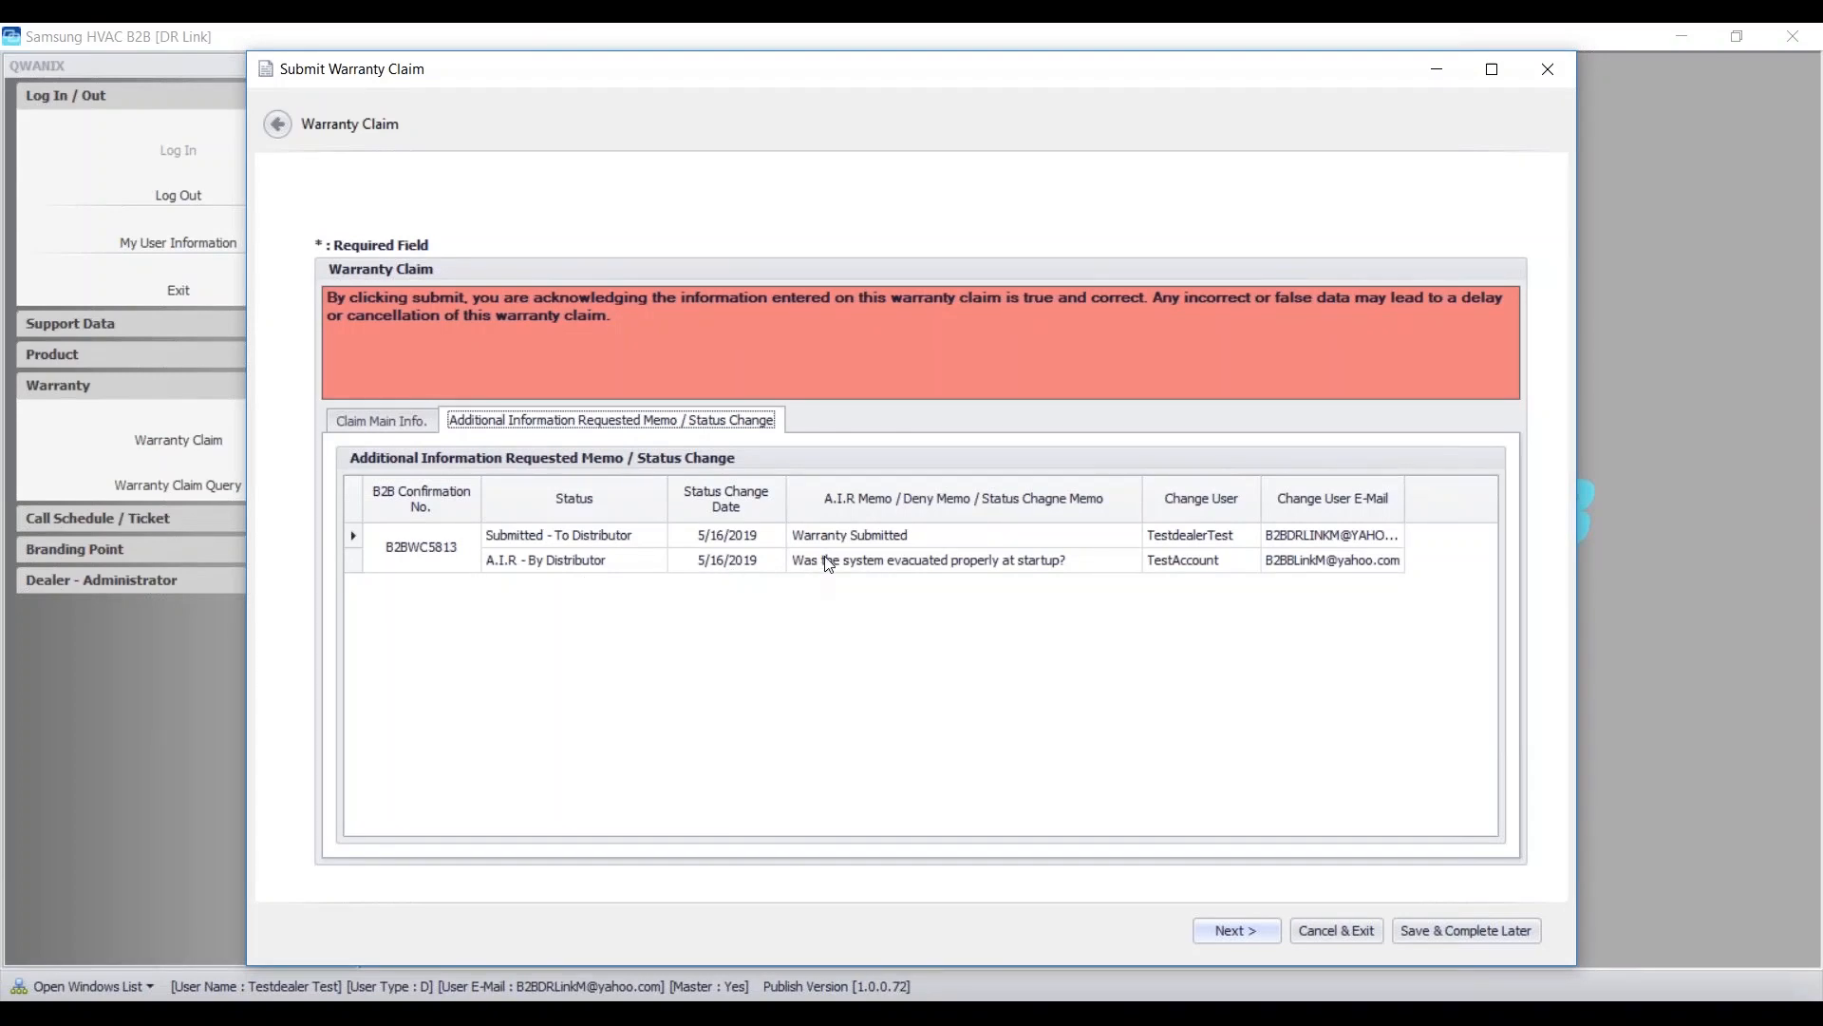
pyautogui.click(381, 418)
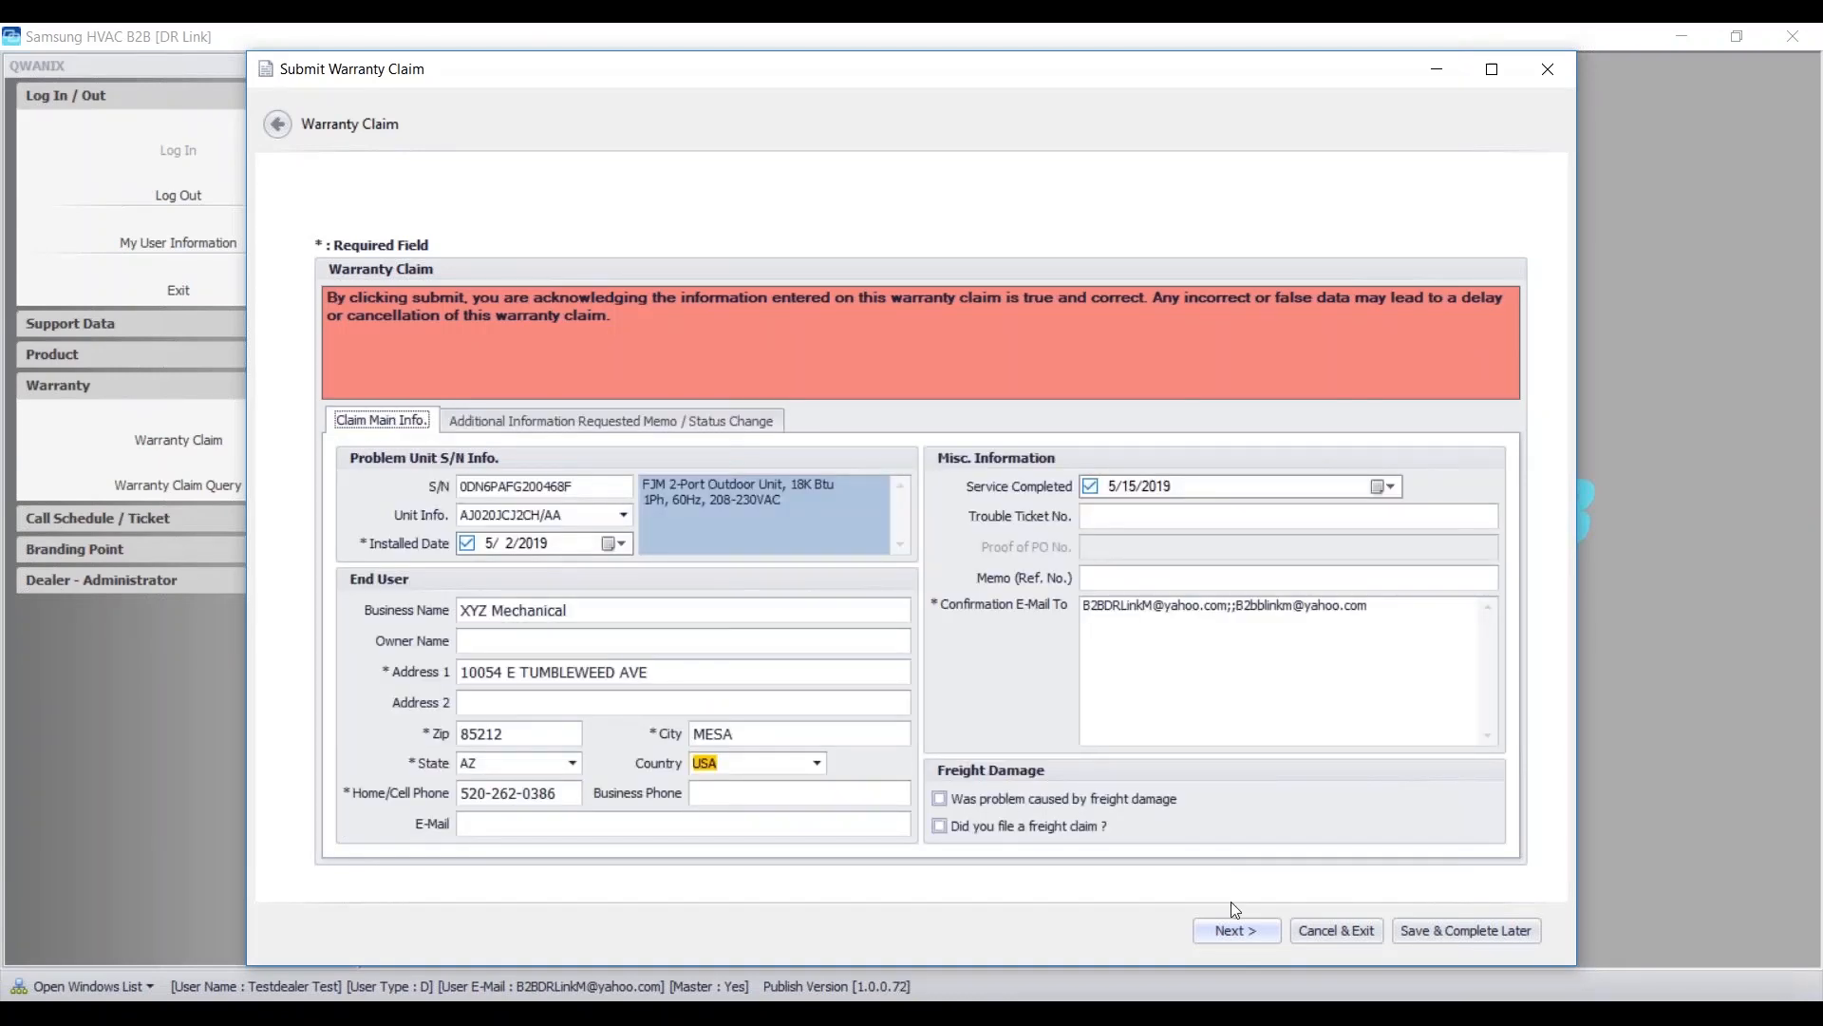
pyautogui.click(1243, 932)
pyautogui.click(1239, 929)
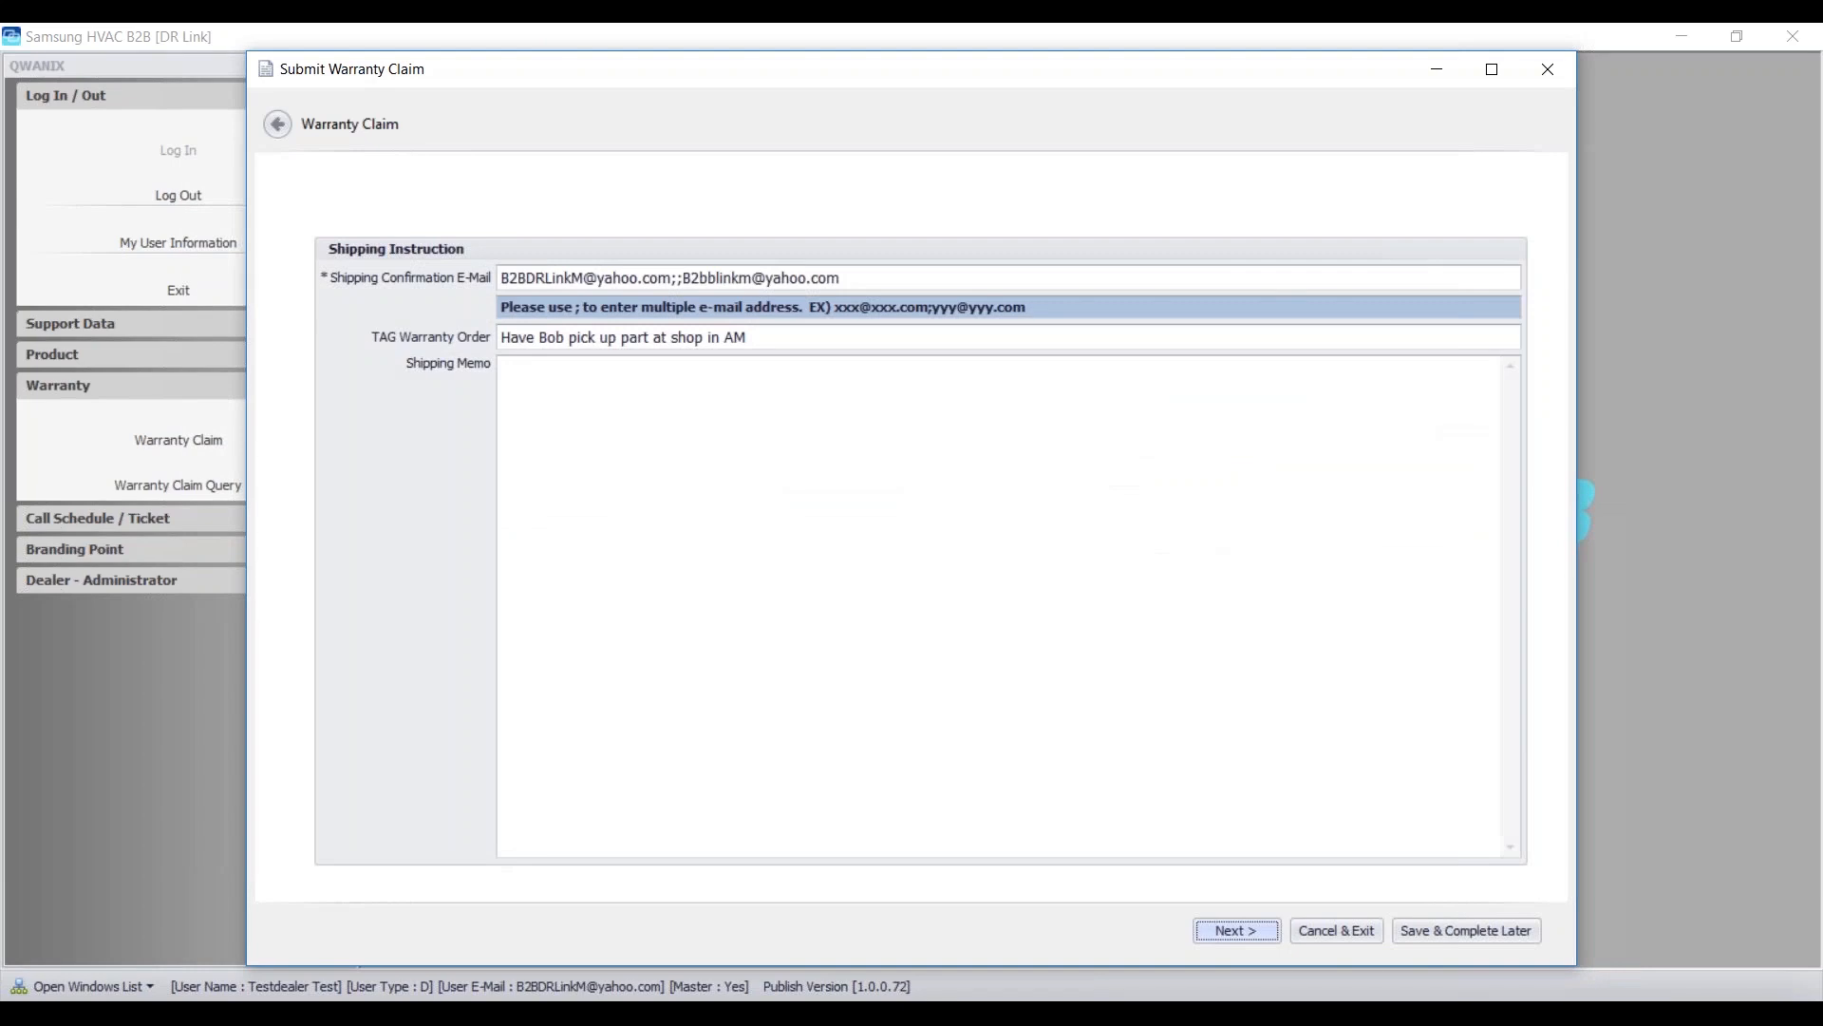
# - Add 'We did perform a proper evacuation at start up down to 500 microns.' to the problem description
pyautogui.click(1237, 929)
pyautogui.click(1296, 329)
pyautogui.press('Return')
pyautogui.press('Return')
pyautogui.write('We did pref')
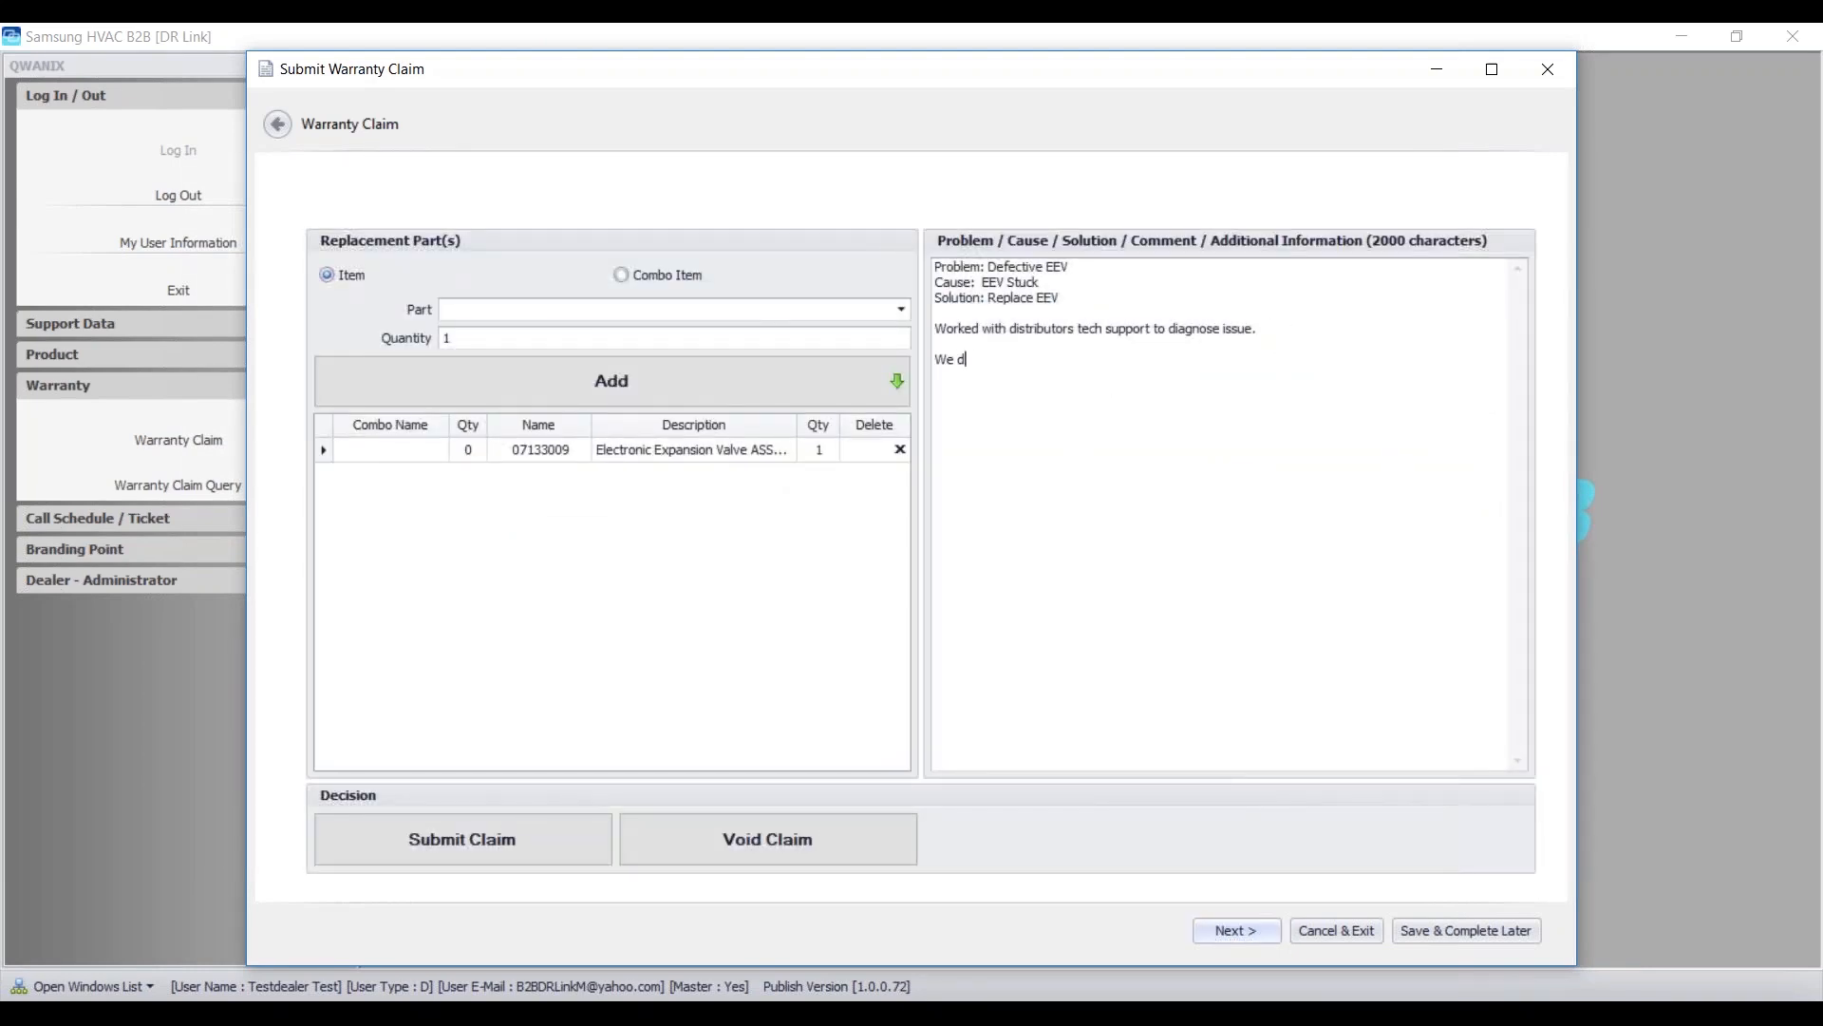
pyautogui.press('BackSpace')
pyautogui.press('BackSpace')
pyautogui.press('BackSpace')
pyautogui.write('erform a proper evacuation at start up down to')
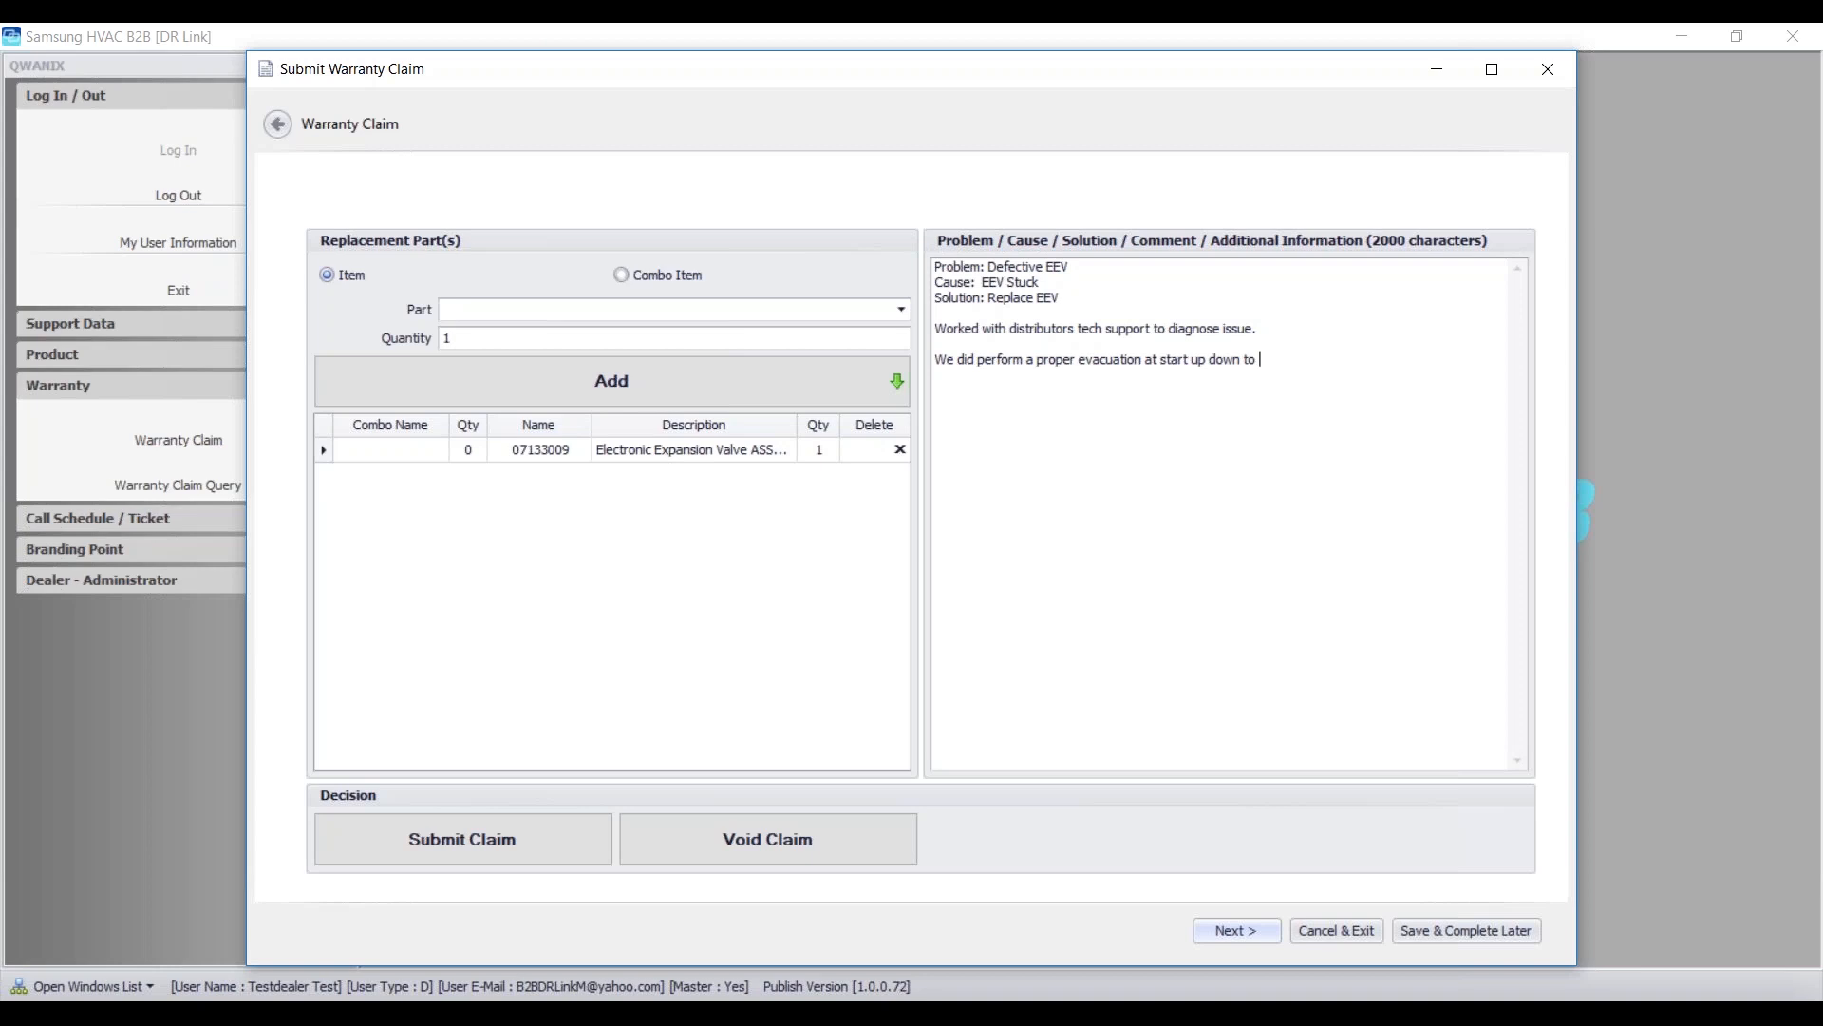
pyautogui.write(' 500 microns.')
# - Submit the claim, confirm, and dismiss the e-mail error
pyautogui.click(1259, 927)
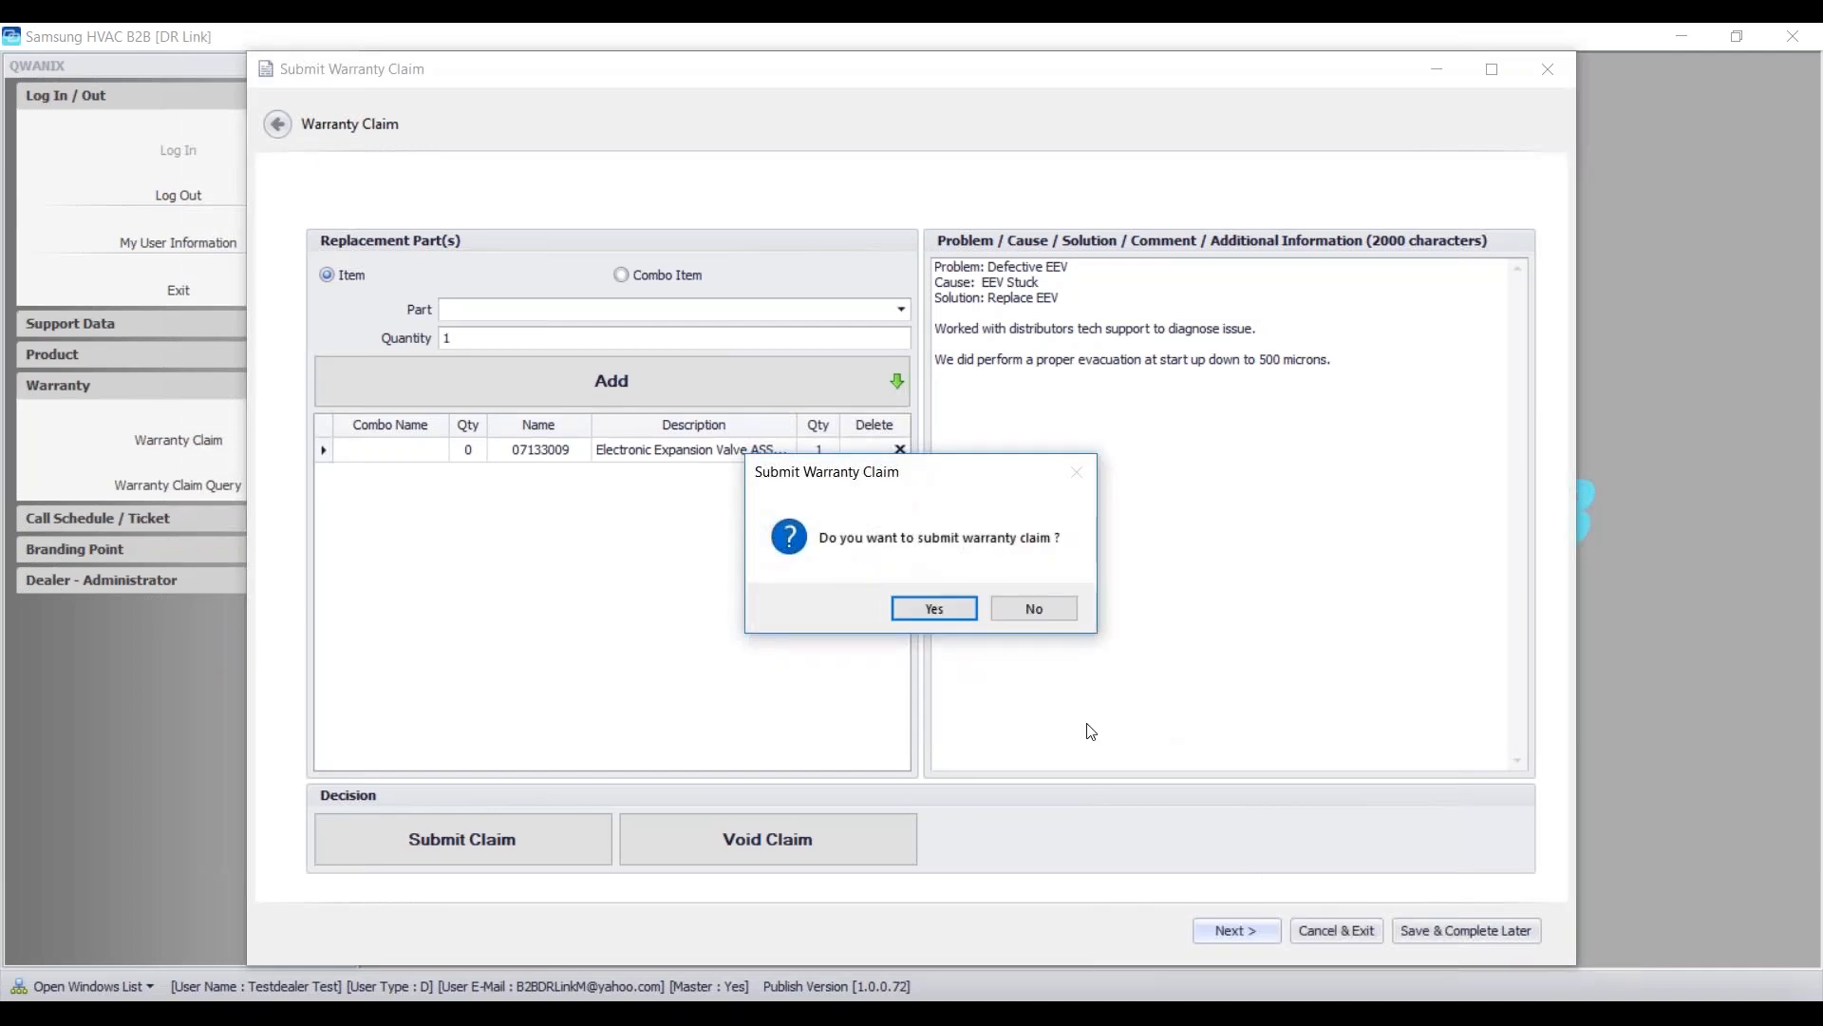
pyautogui.click(940, 609)
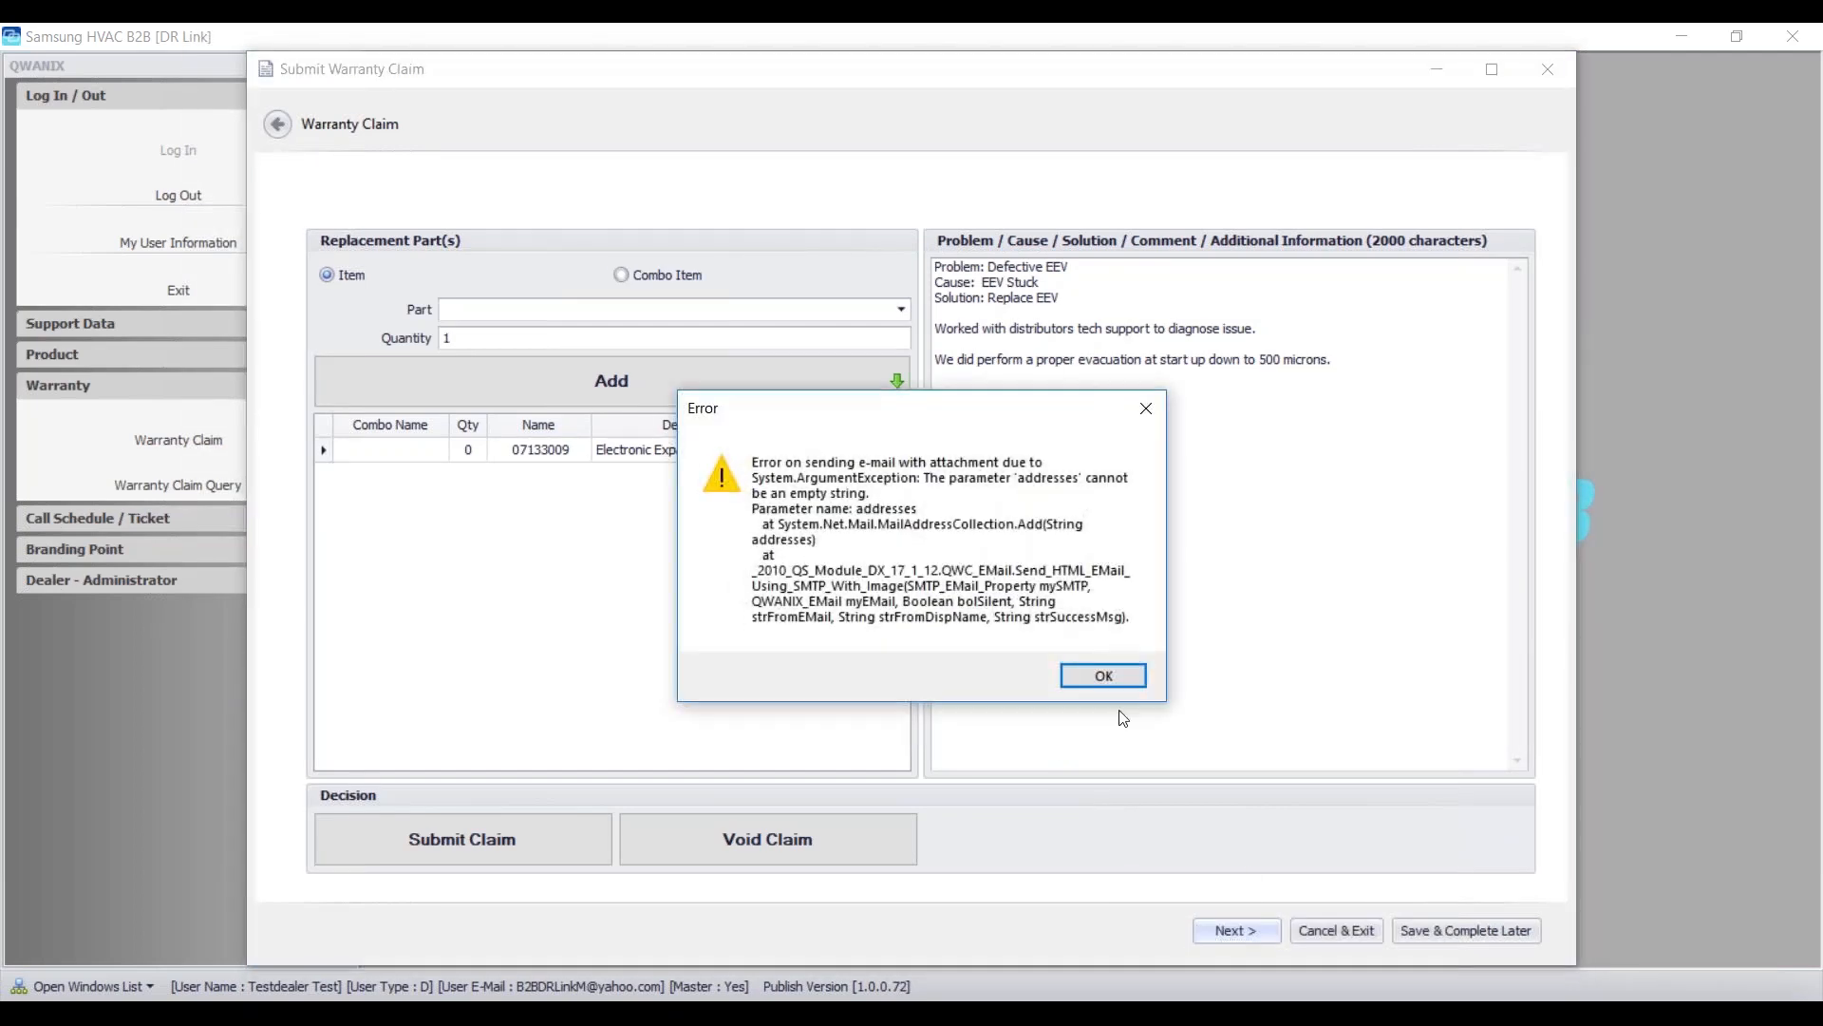
pyautogui.press('Return')
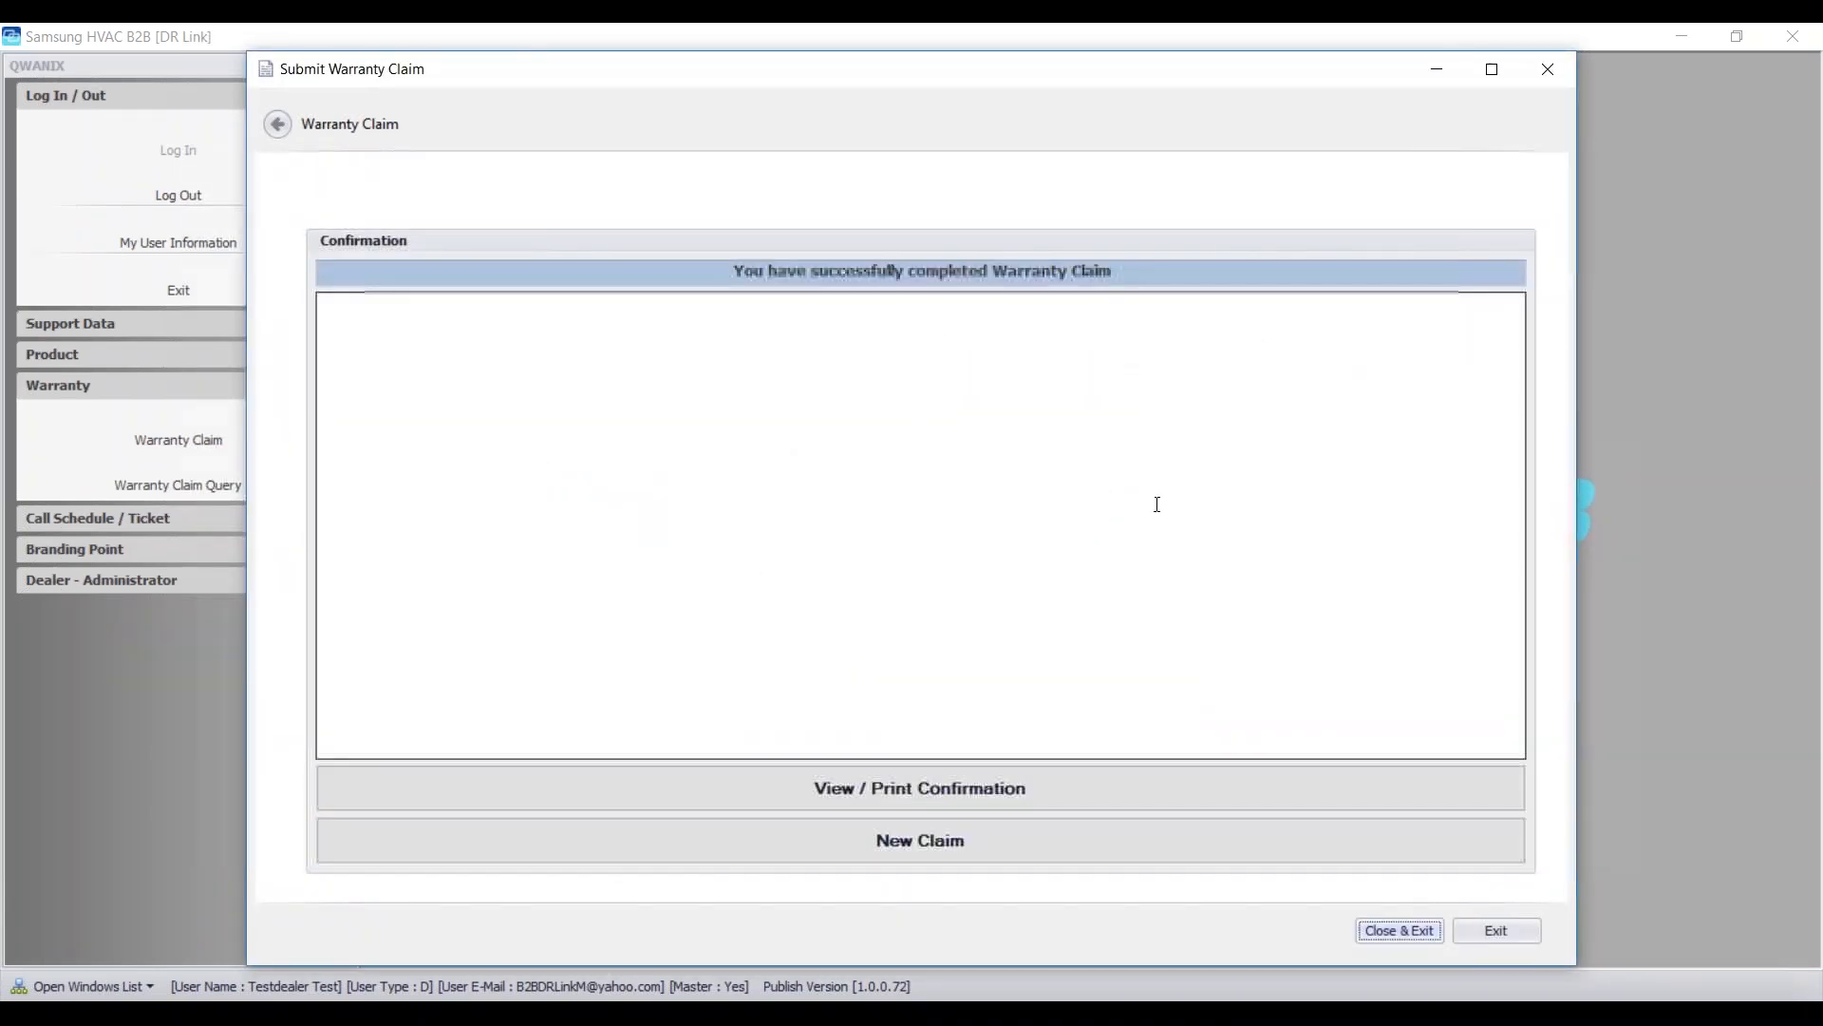
# - Close the finished DR Link claim window and the old B Link confirmation window
pyautogui.click(1478, 928)
pyautogui.moveTo(1054, 998)
pyautogui.click(1011, 937)
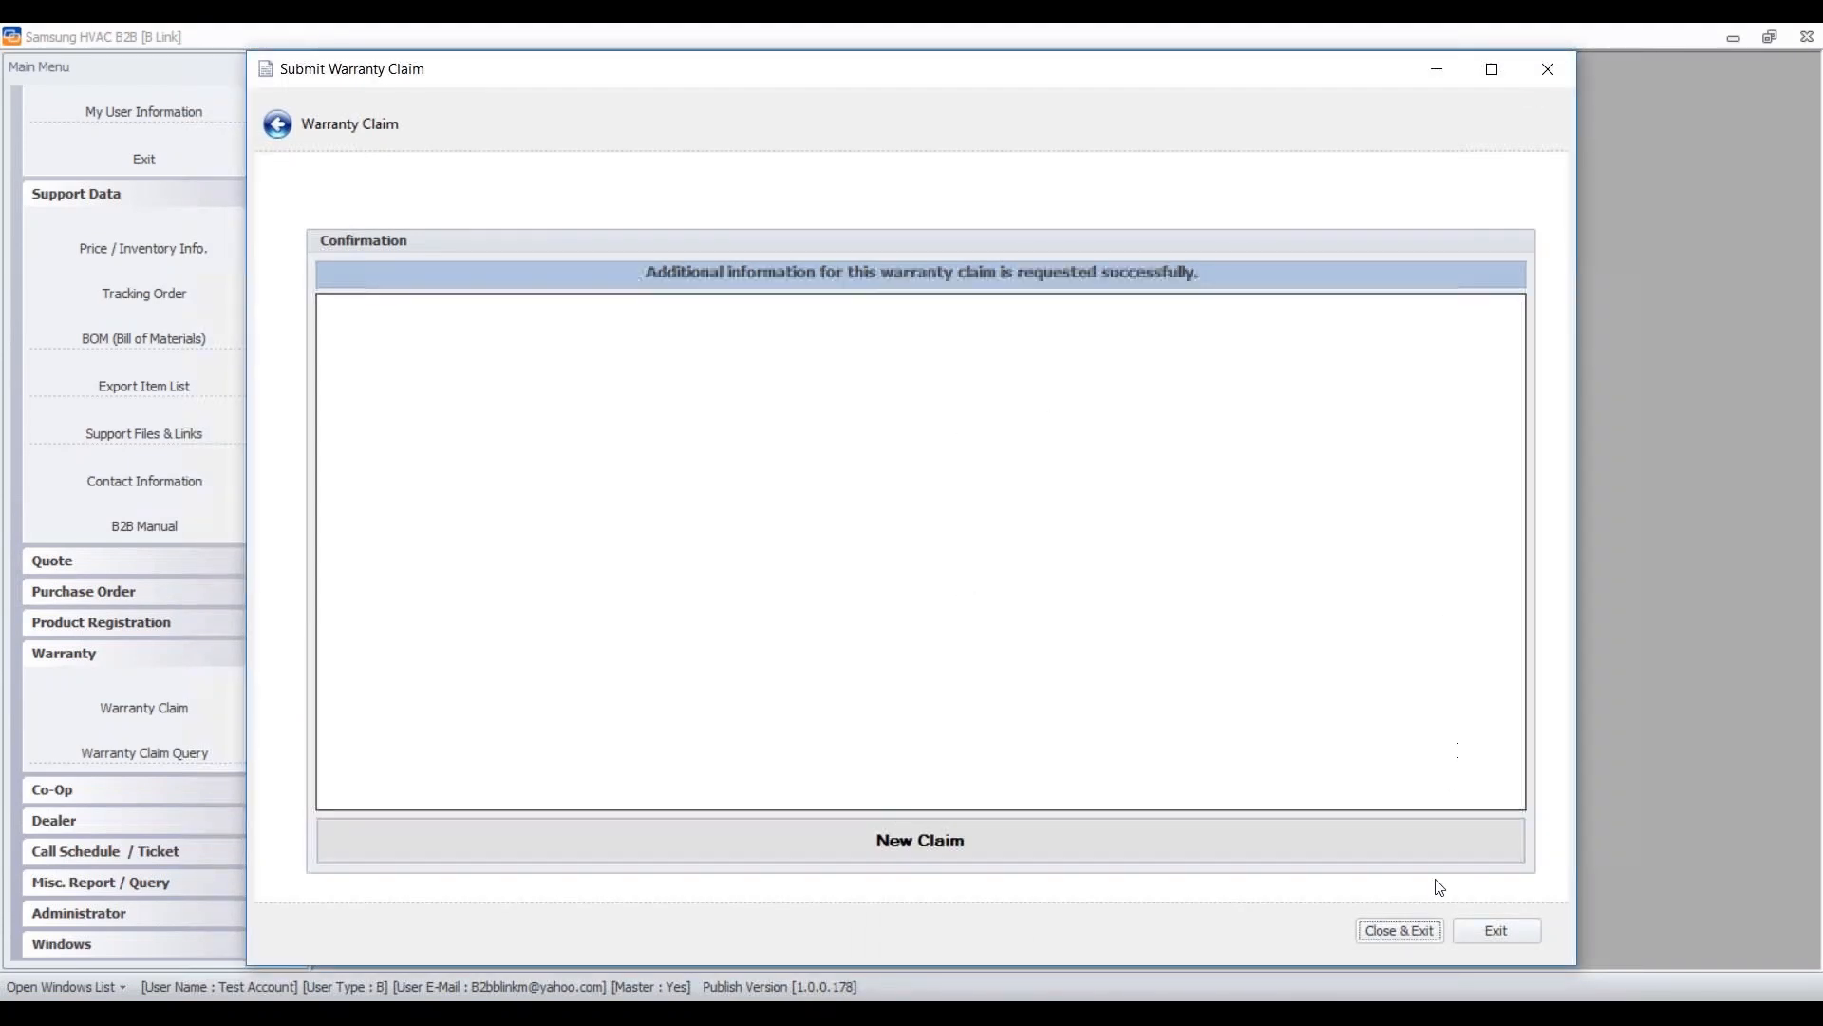
pyautogui.click(1397, 930)
# - Reopen the resubmitted XYZ Mechanical claim from Warranty Claim's Submitted - By Dealer list
pyautogui.click(167, 708)
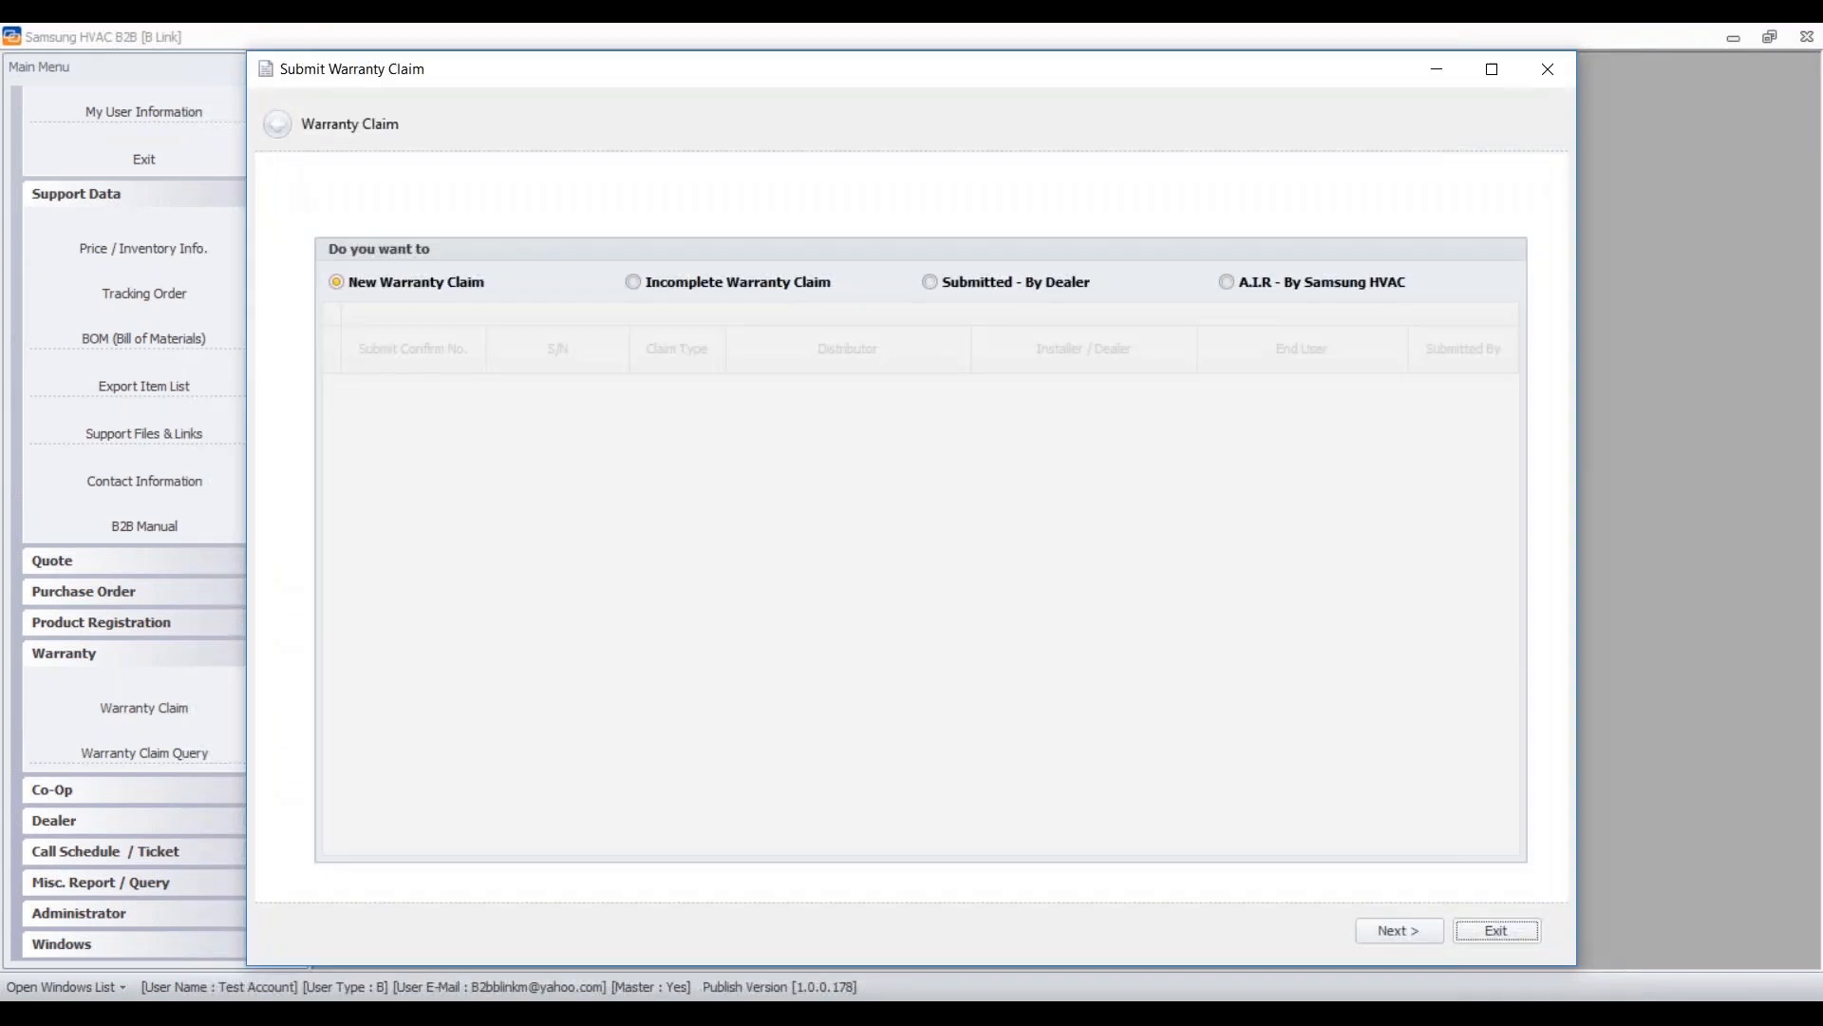
pyautogui.click(962, 284)
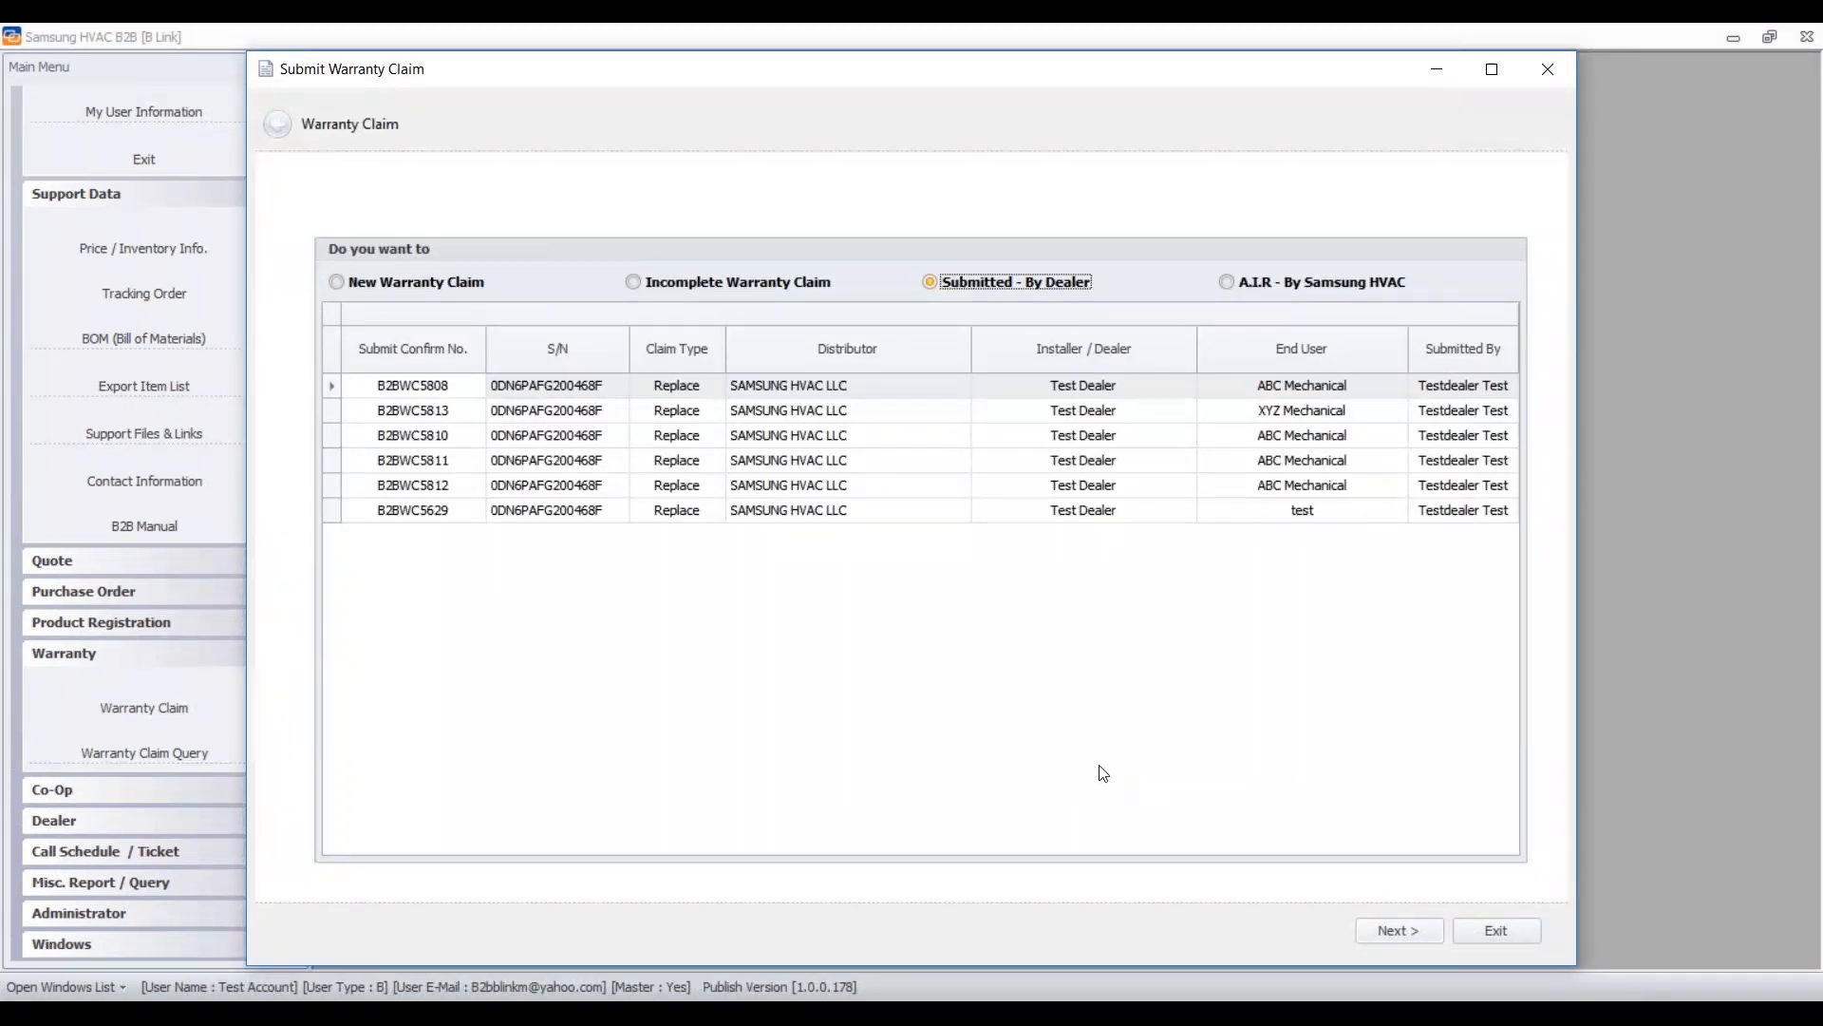
pyautogui.doubleClick(526, 416)
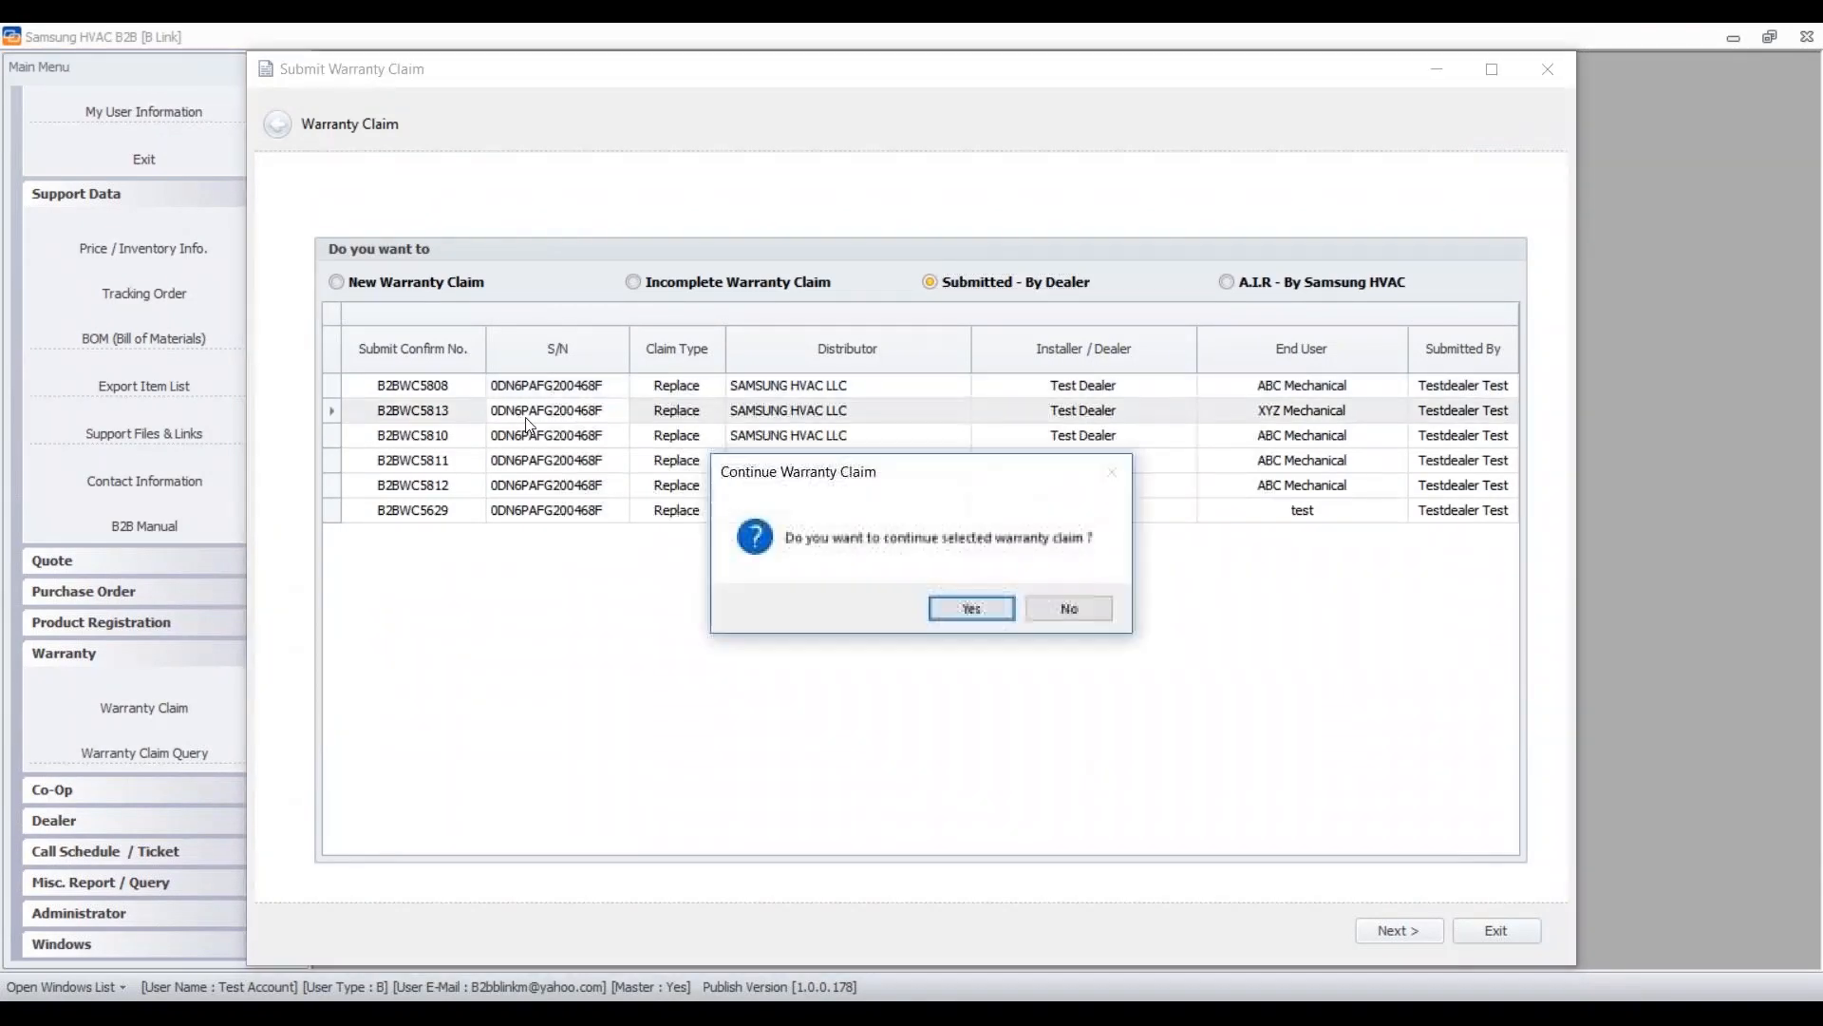
pyautogui.click(950, 604)
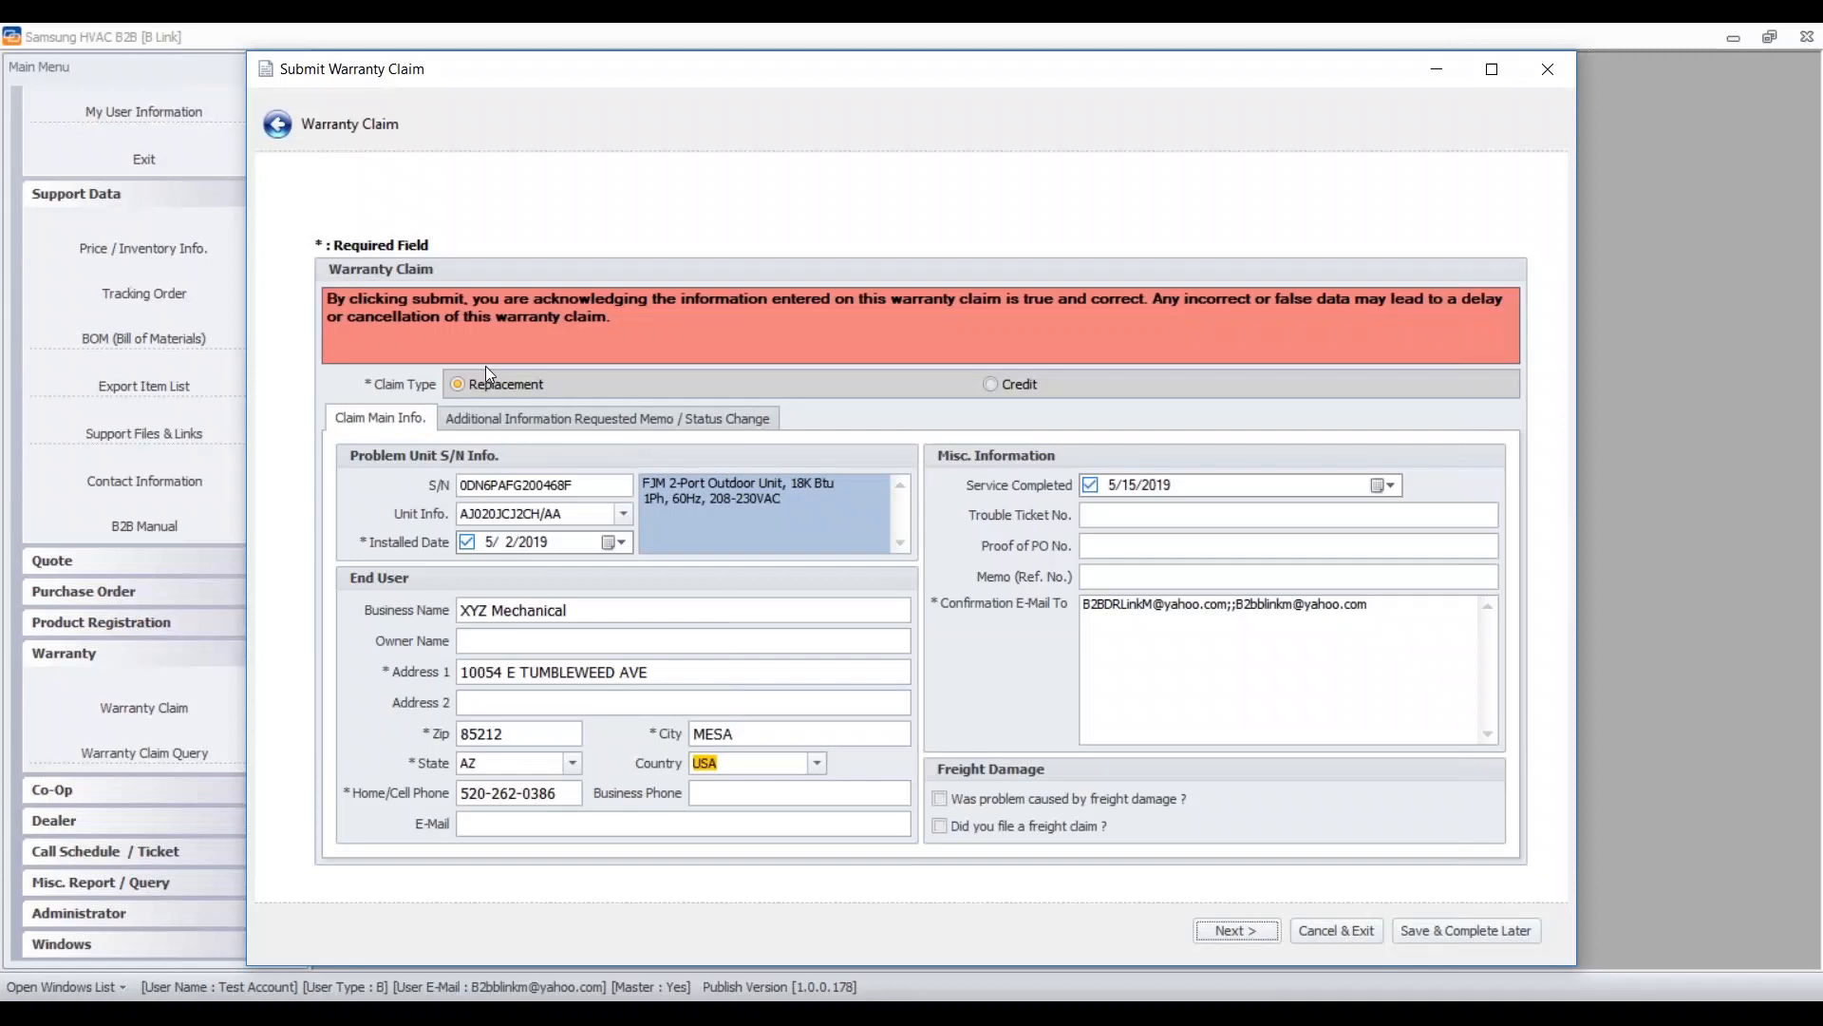
# - Review the A.I.R. memo and status history, then page through to the parts and decision page
pyautogui.click(654, 416)
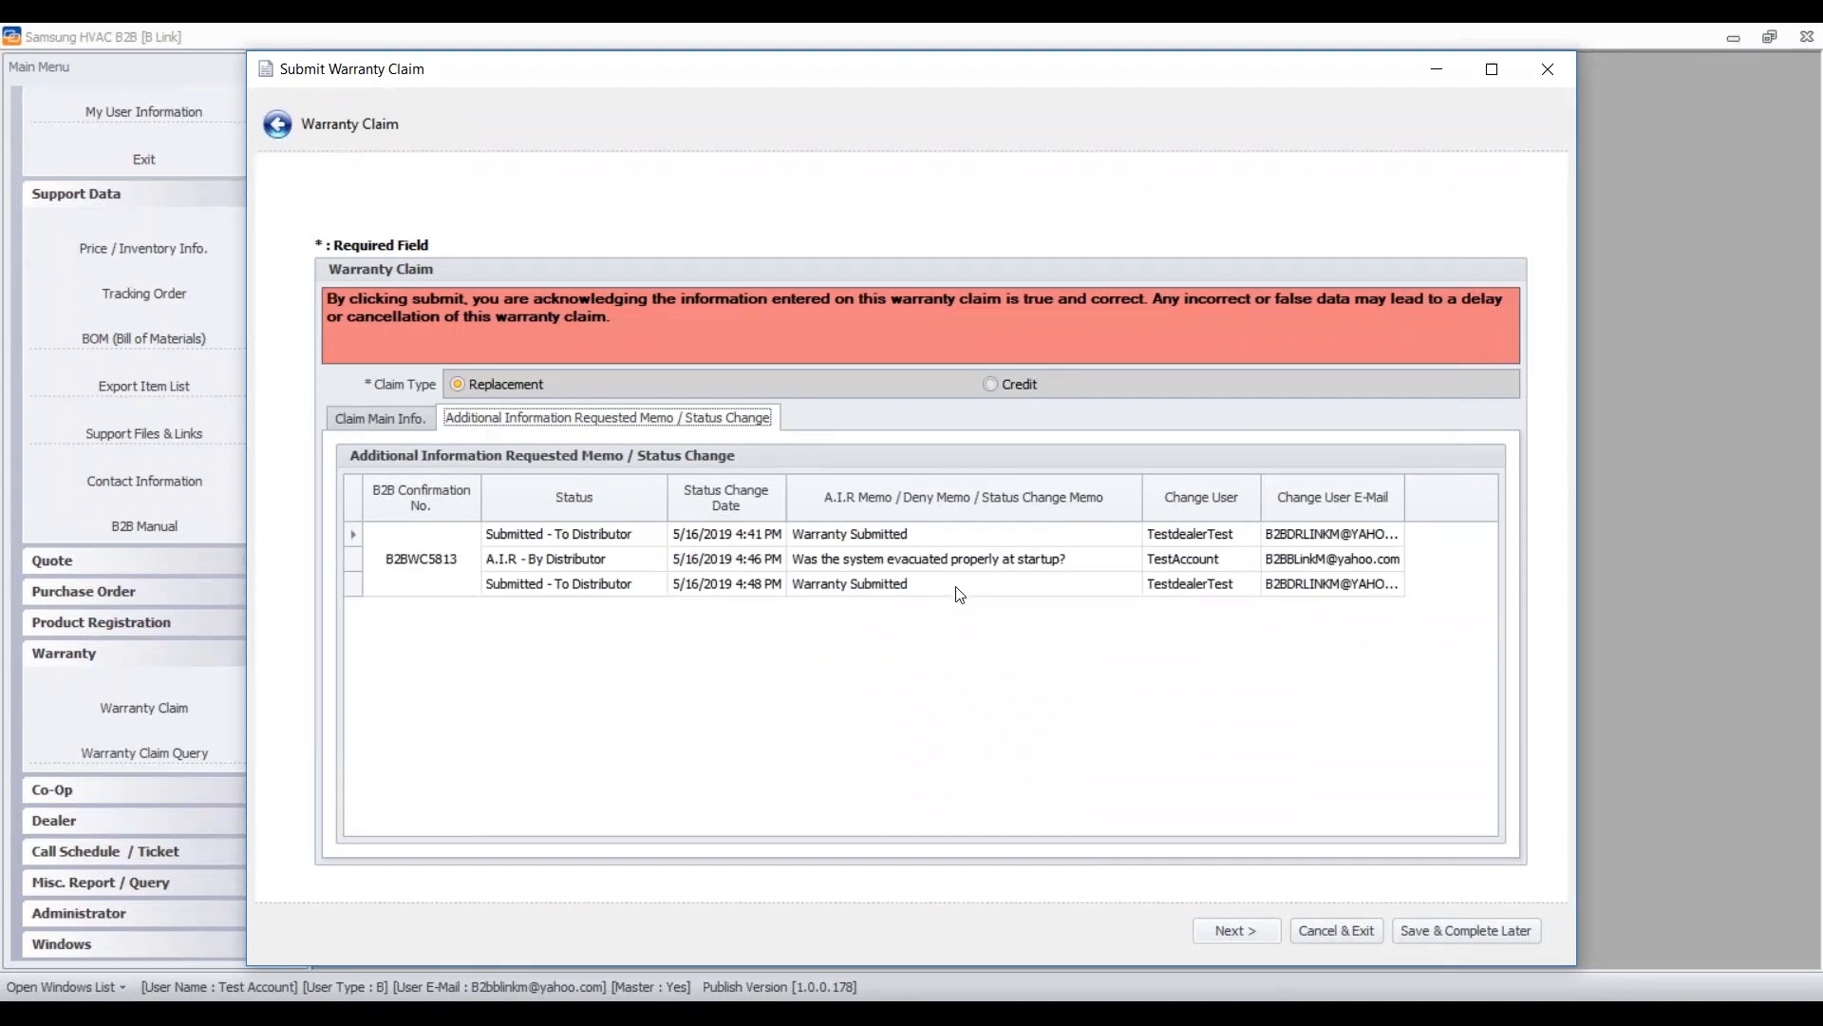
pyautogui.click(1227, 934)
pyautogui.click(1227, 933)
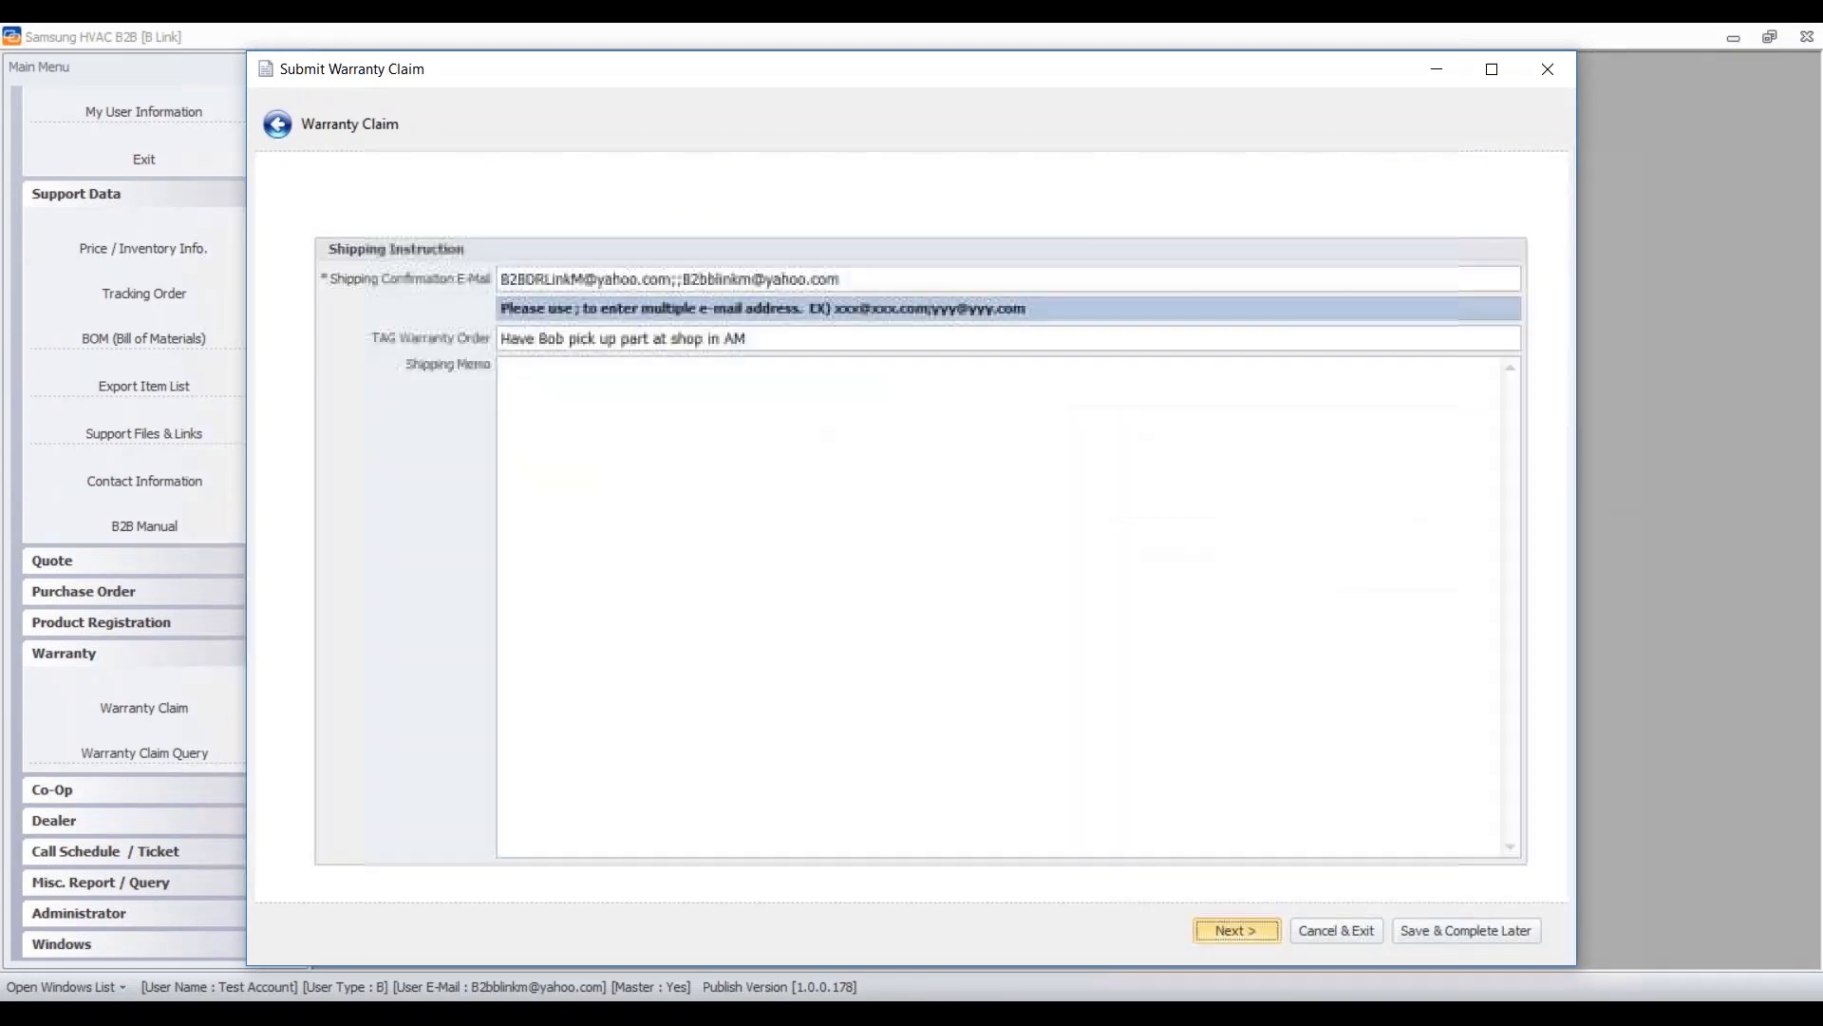
pyautogui.click(1235, 931)
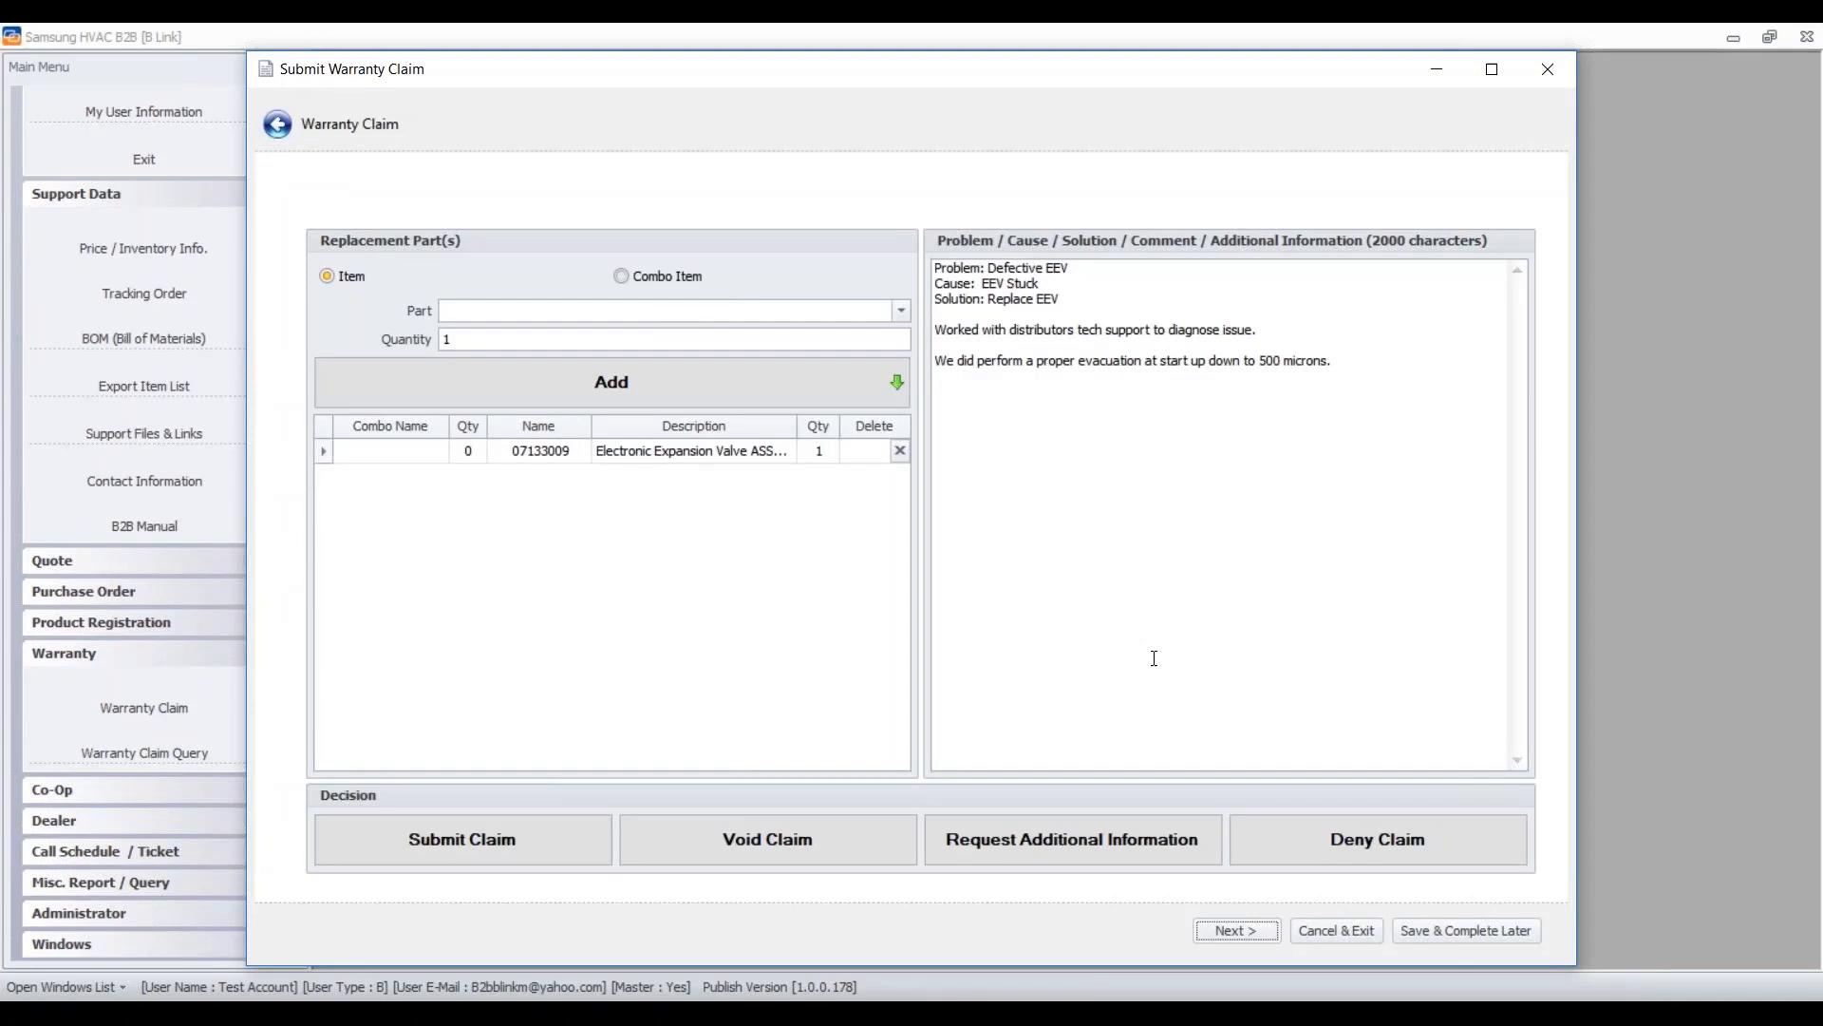
# - Approve and submit the claim, confirm, and dismiss the e-mail error
pyautogui.click(522, 846)
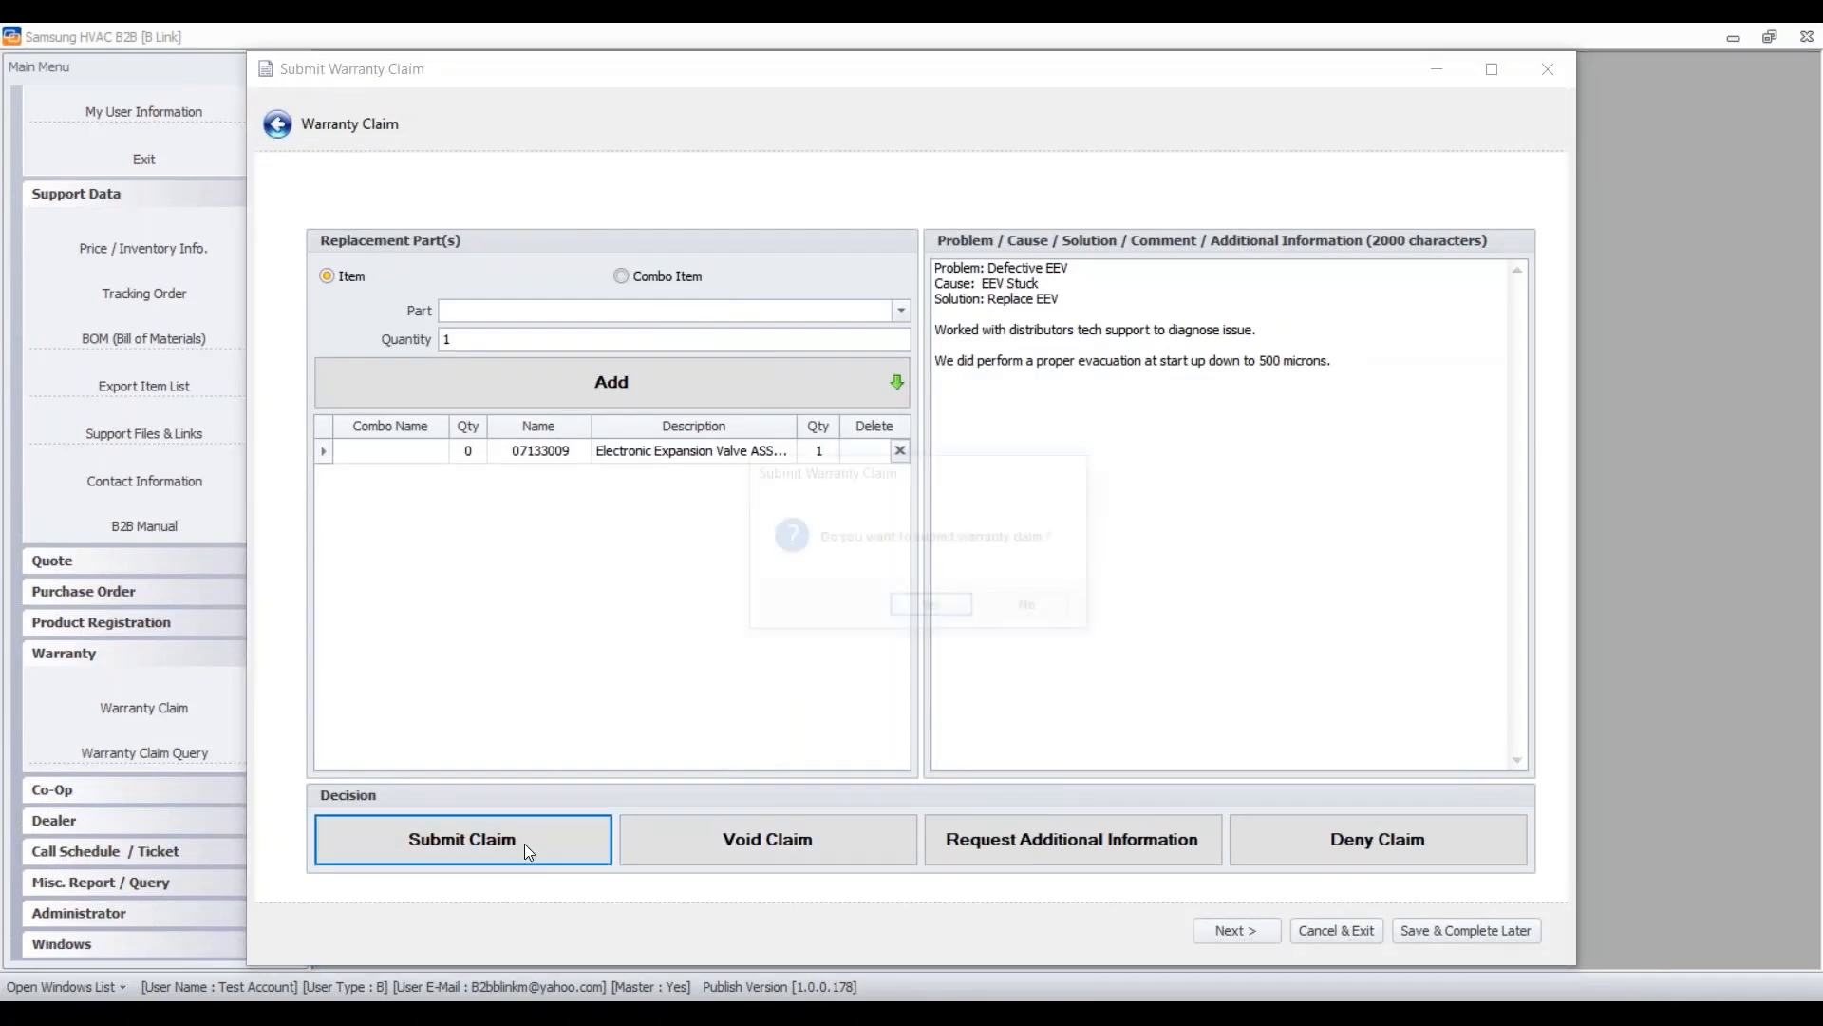
pyautogui.click(928, 605)
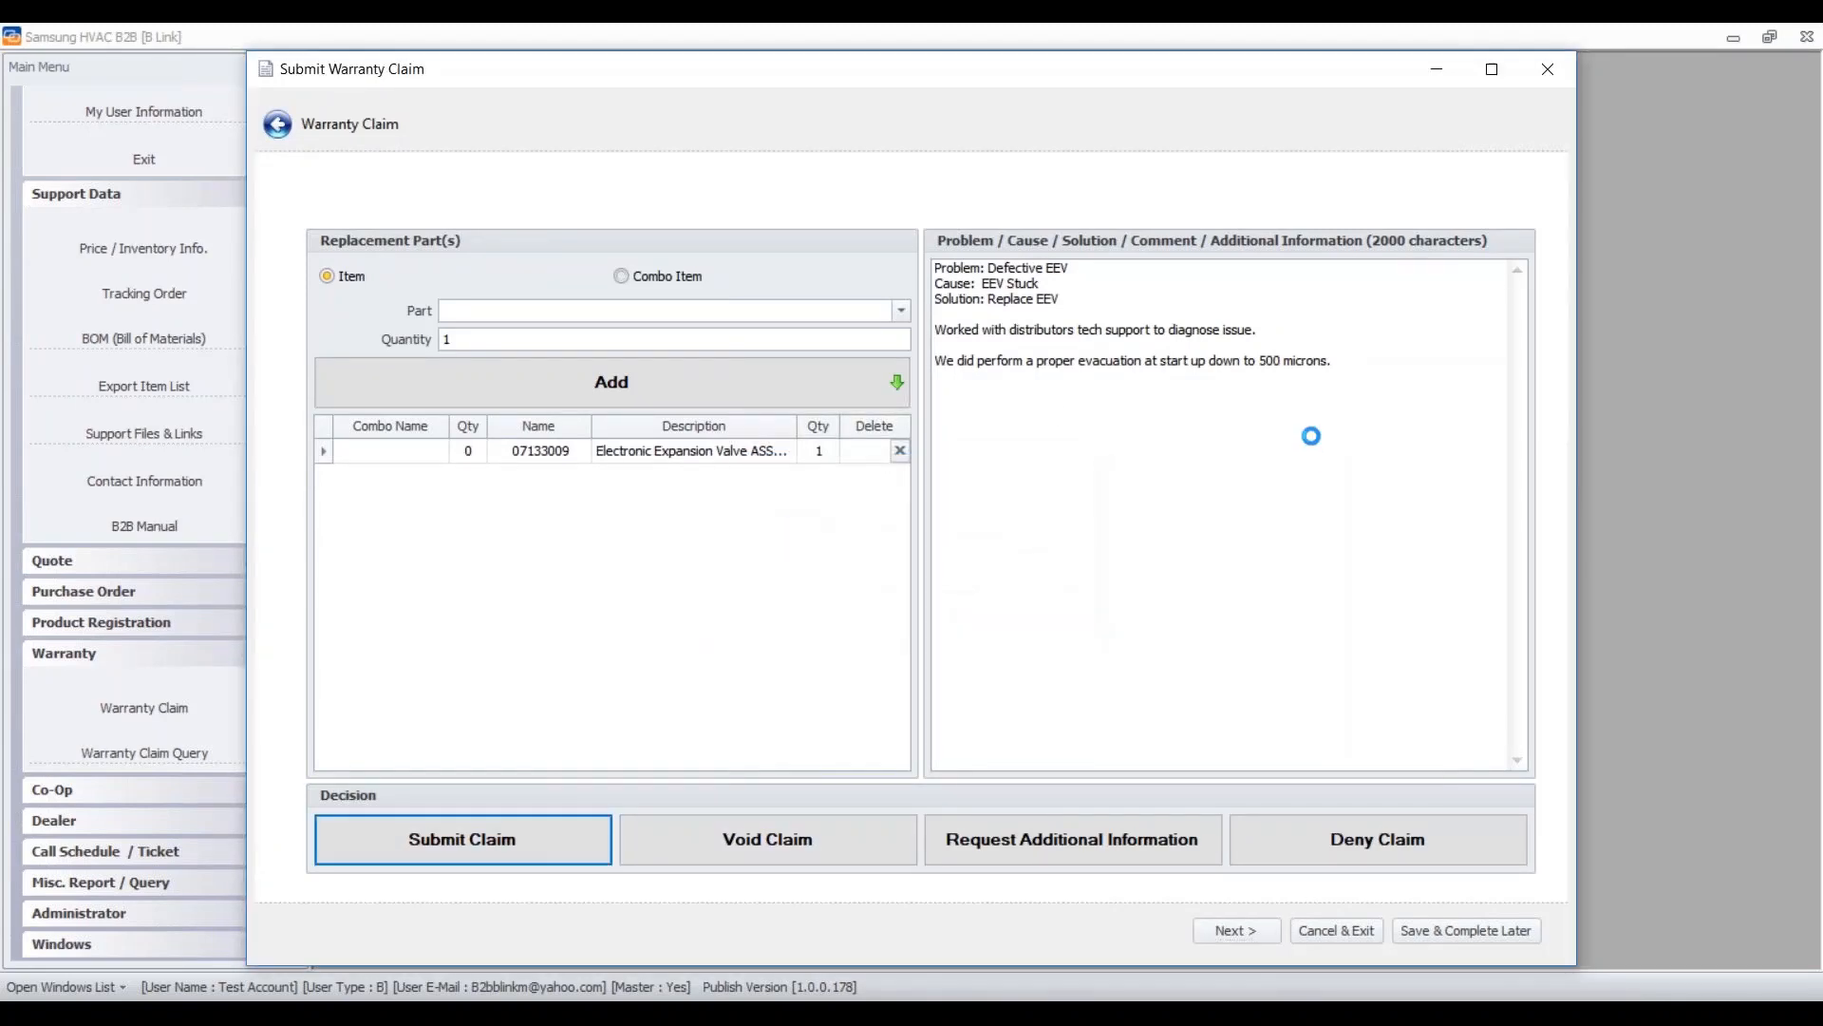
pyautogui.click(1102, 677)
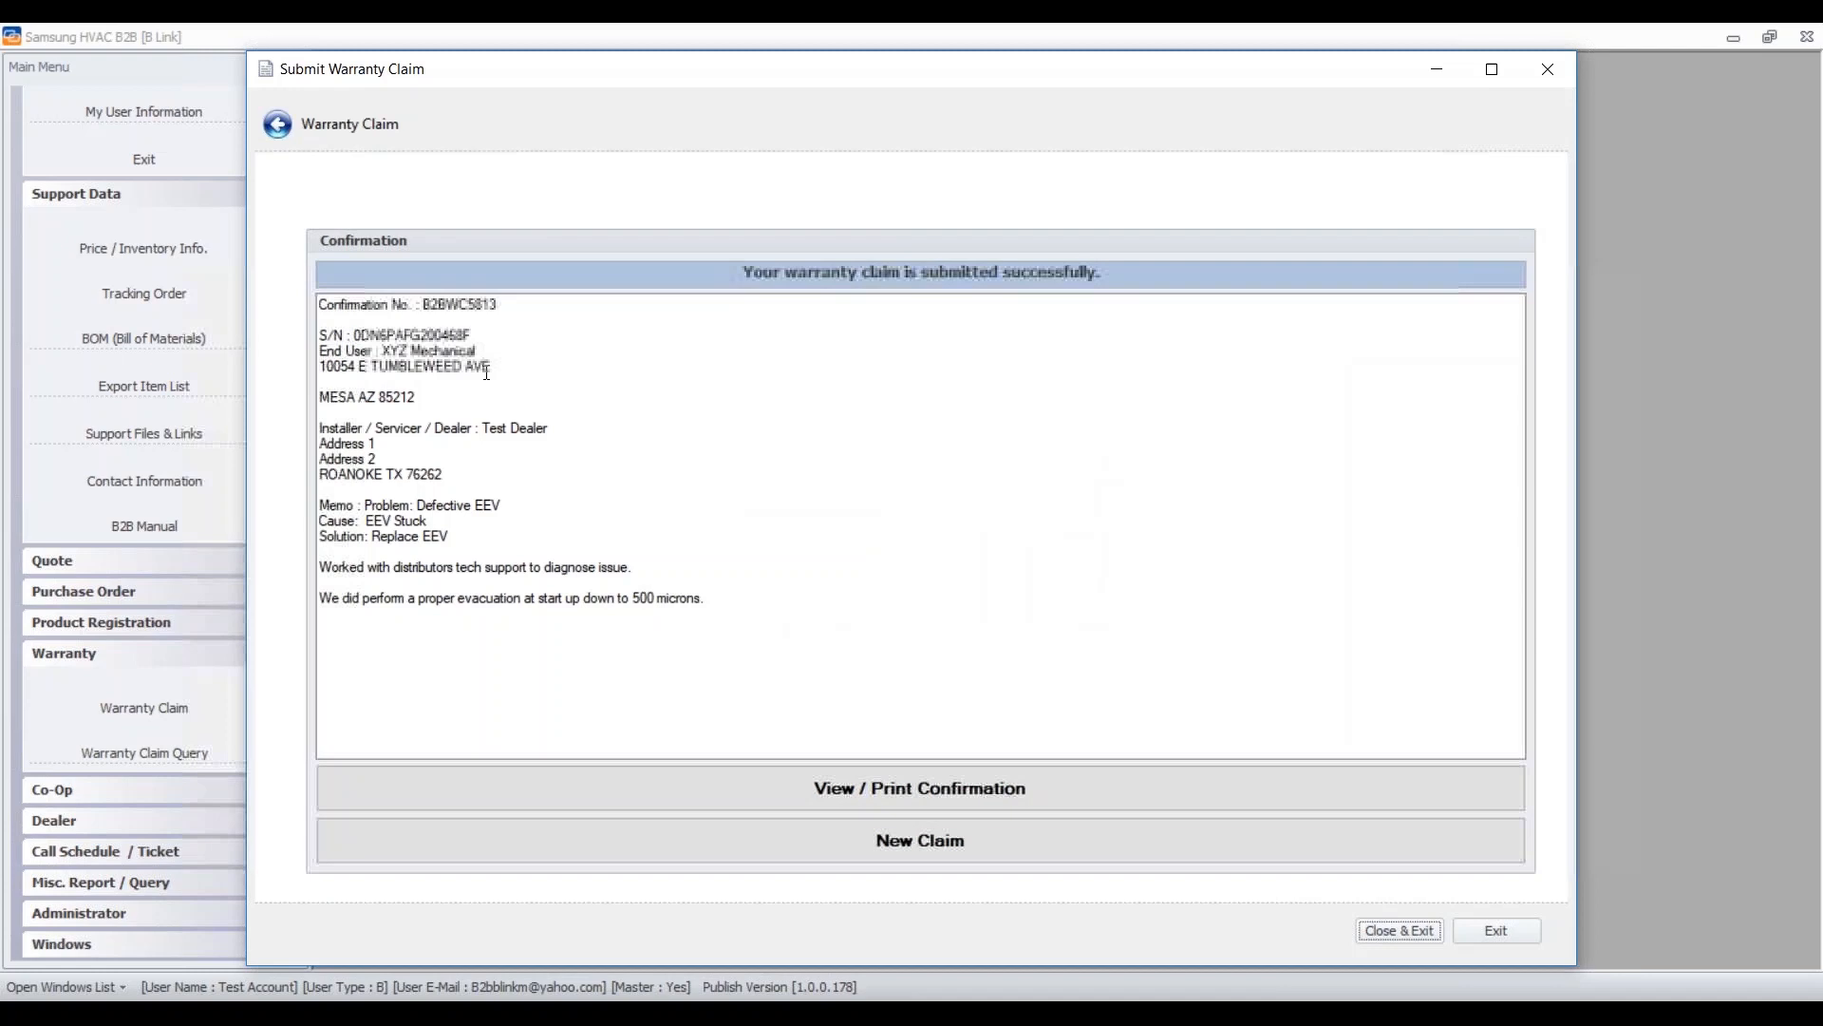
# - Preview the approved claim's Warranty Claim Confirmation report, then close the preview and the claim window
pyautogui.moveTo(717, 598); pyautogui.dragTo(320, 275)
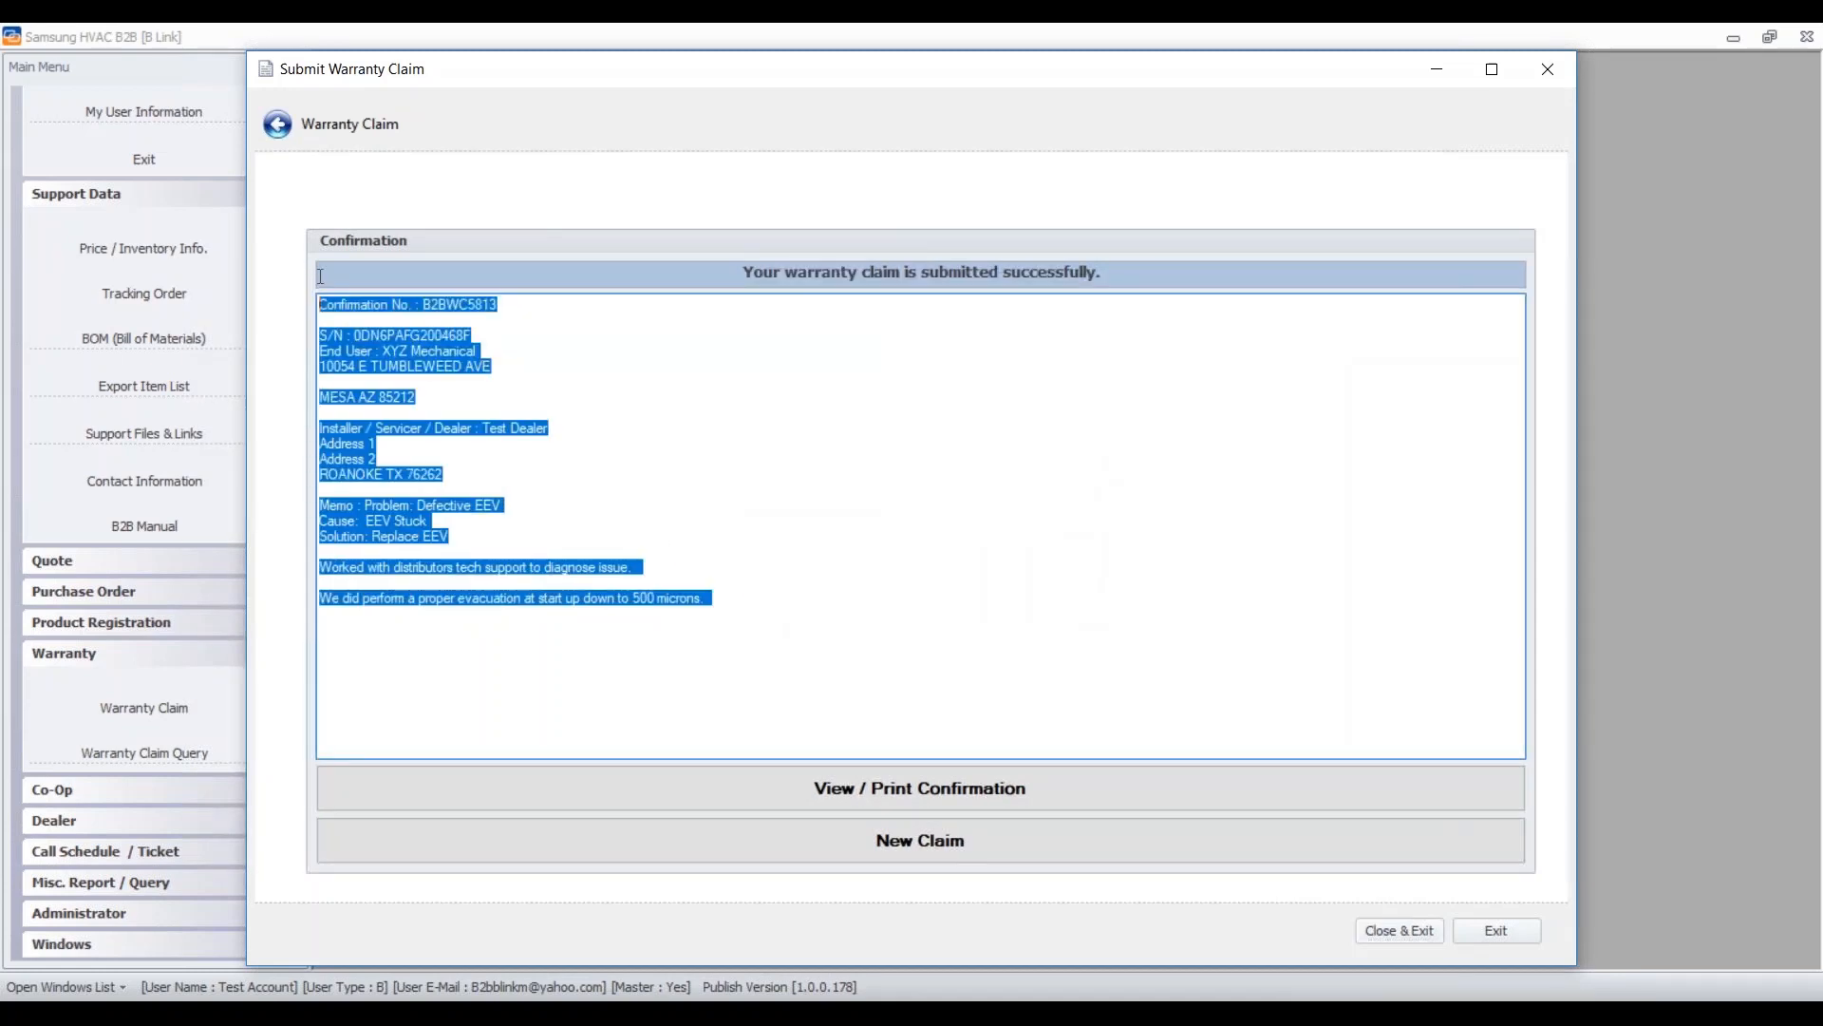
pyautogui.click(969, 773)
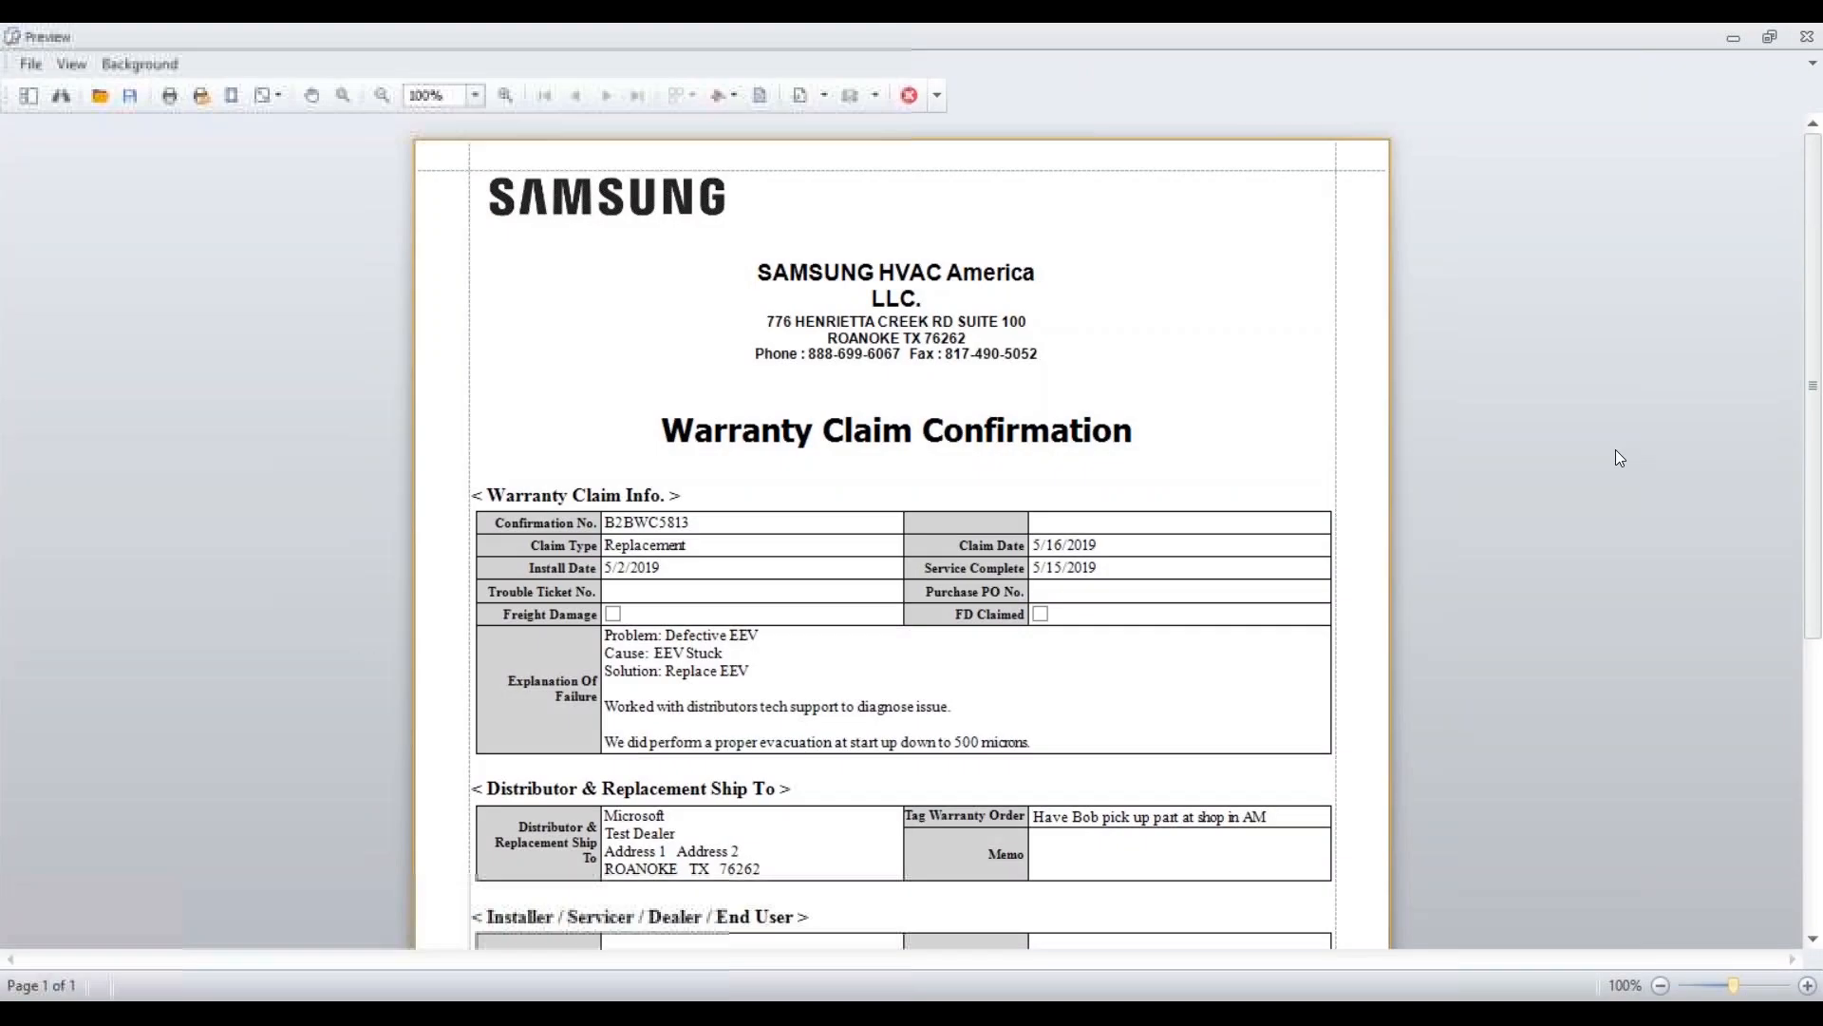
pyautogui.scroll(-7, 1269, 480)
pyautogui.scroll(4, 1235, 456)
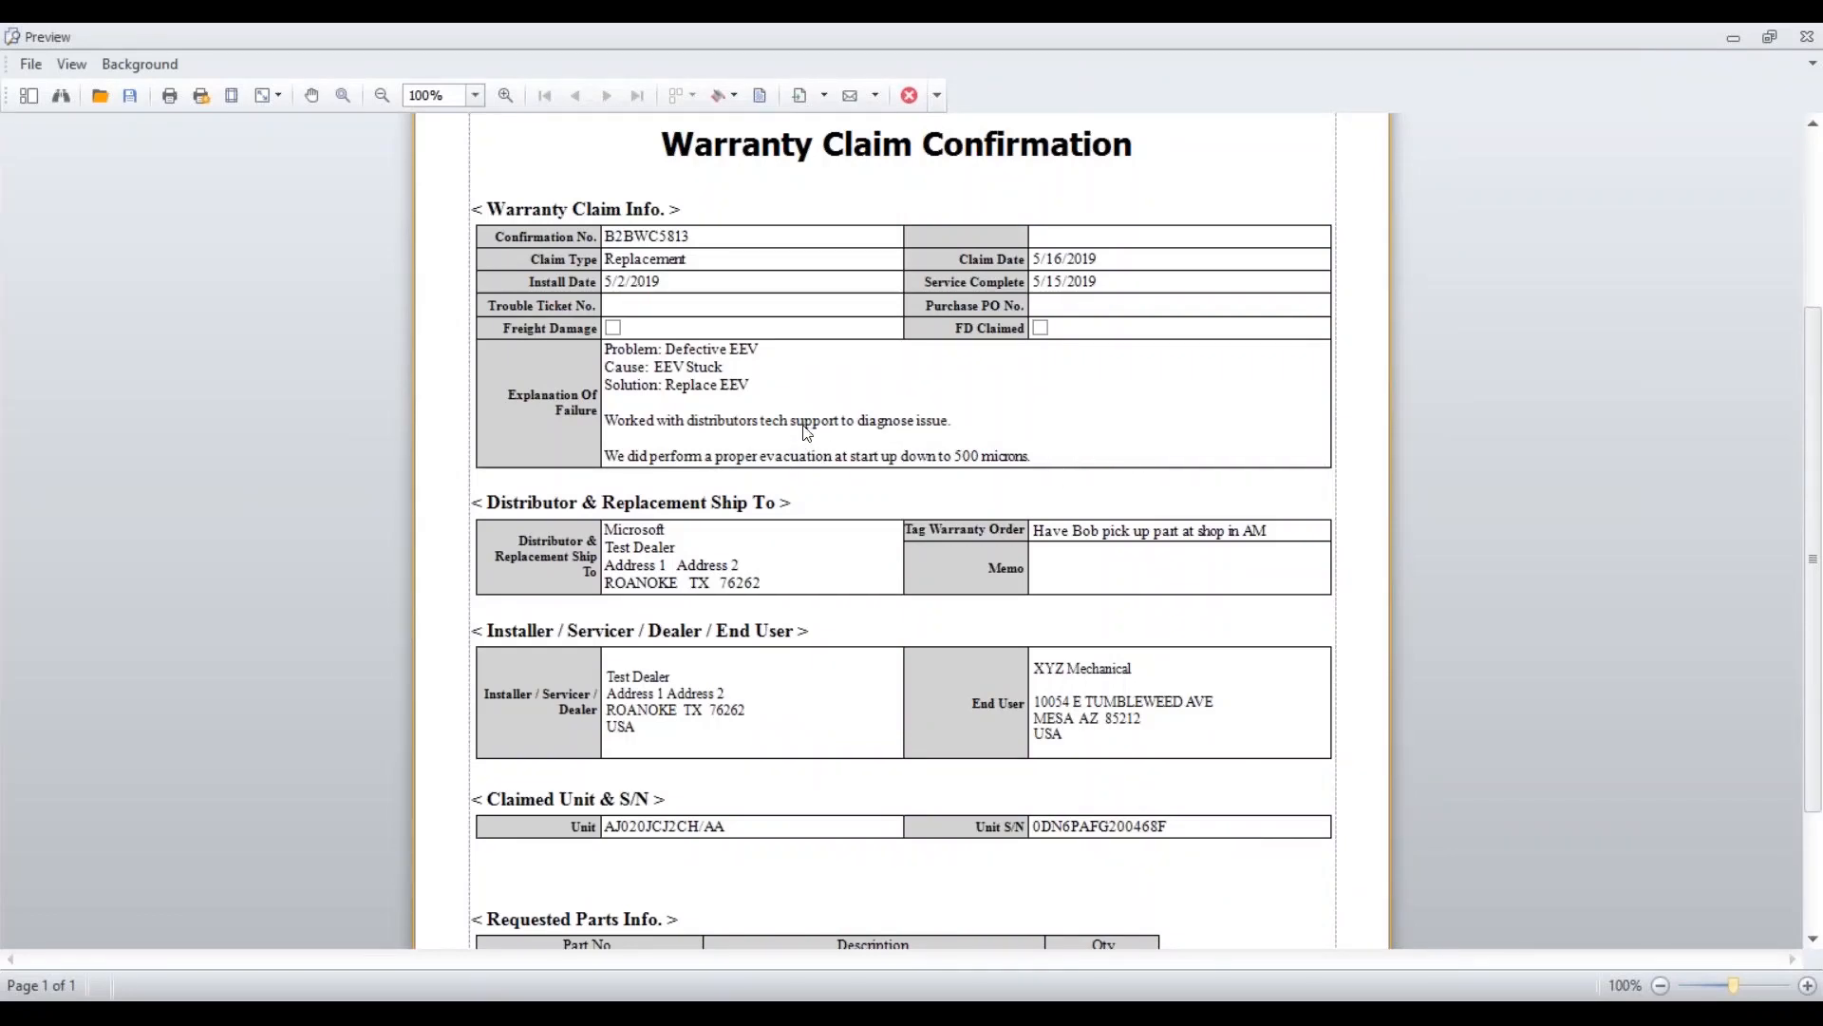
pyautogui.scroll(-3, 1225, 444)
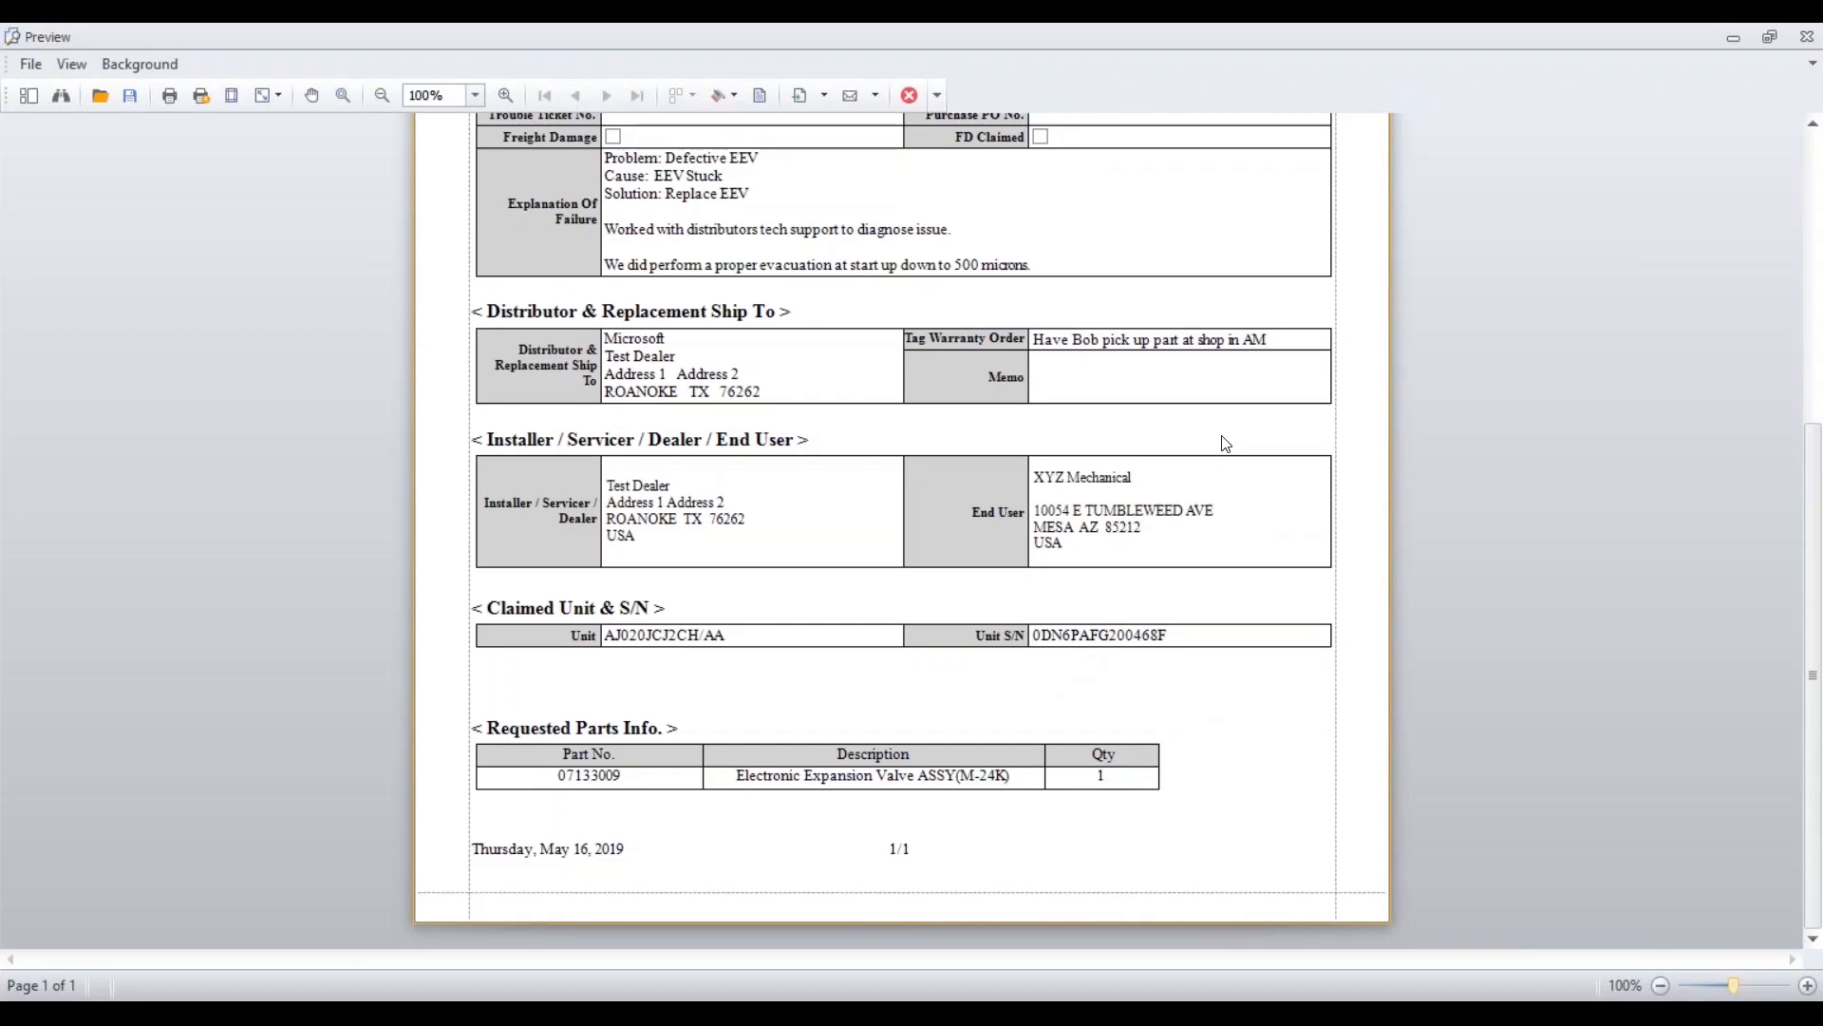
pyautogui.scroll(7, 1343, 599)
pyautogui.scroll(-5, 1343, 479)
pyautogui.scroll(5, 1436, 522)
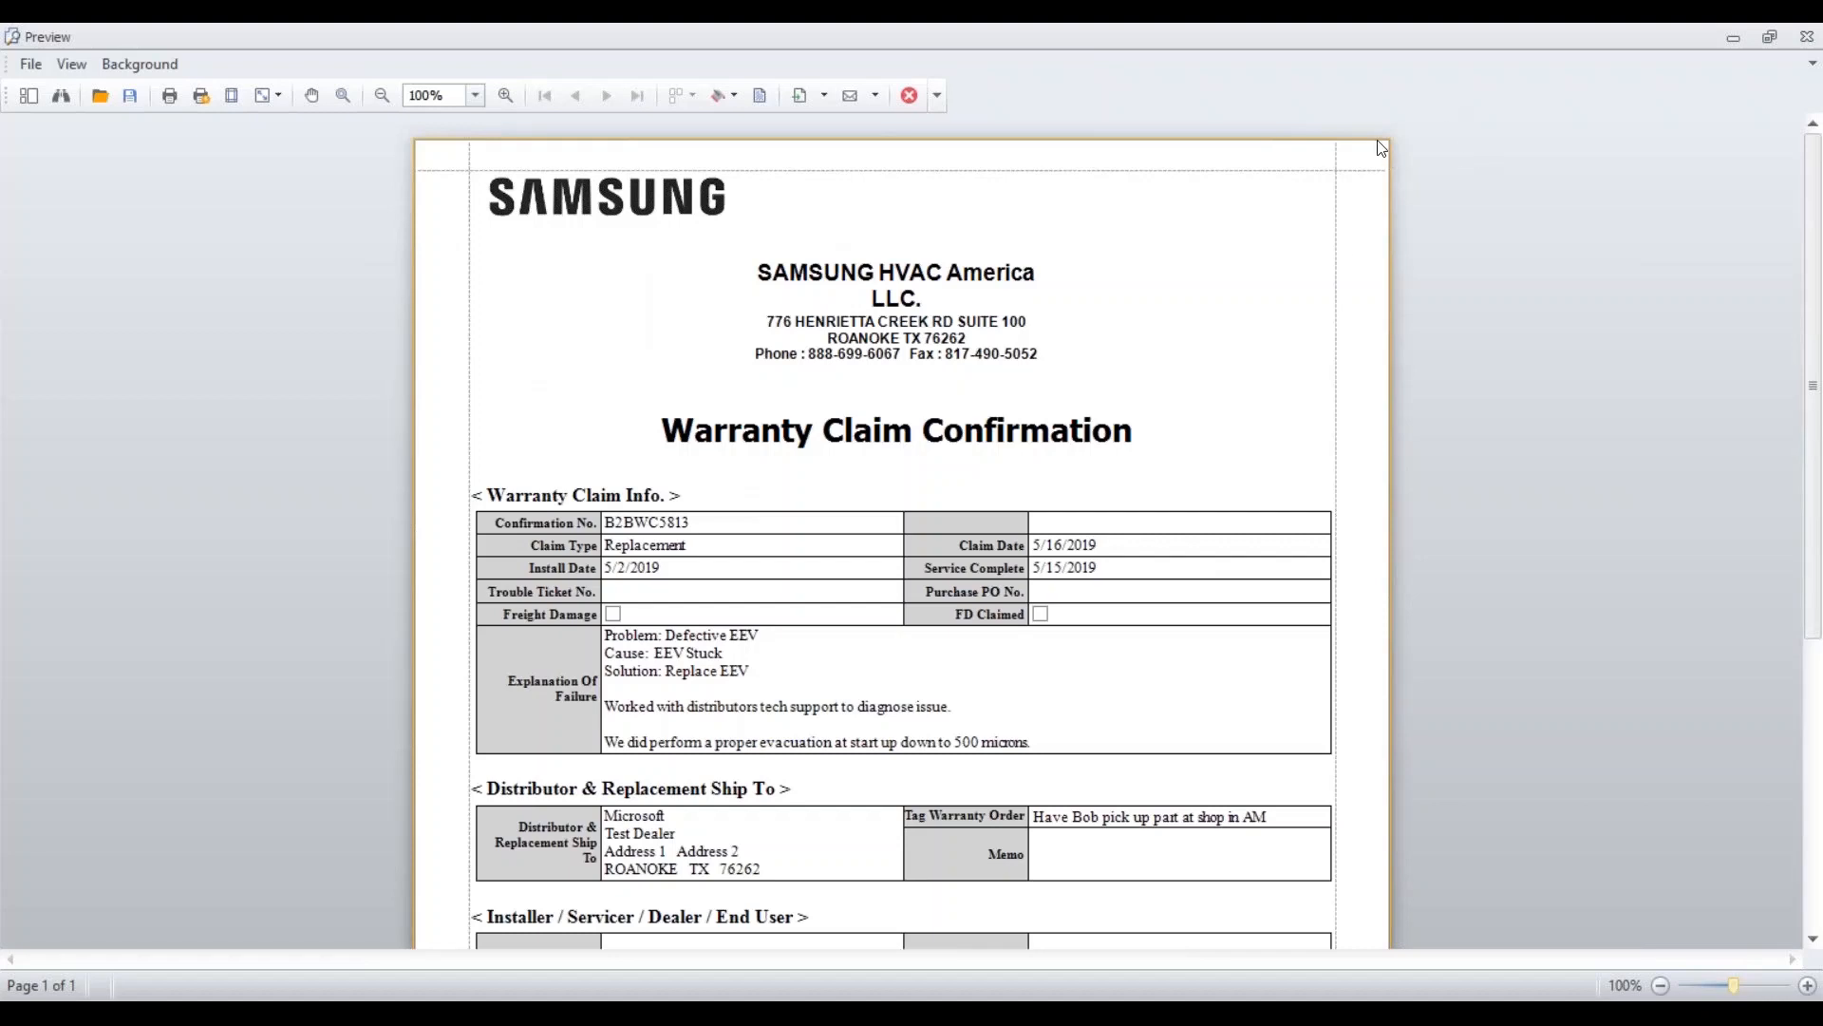
pyautogui.click(1807, 36)
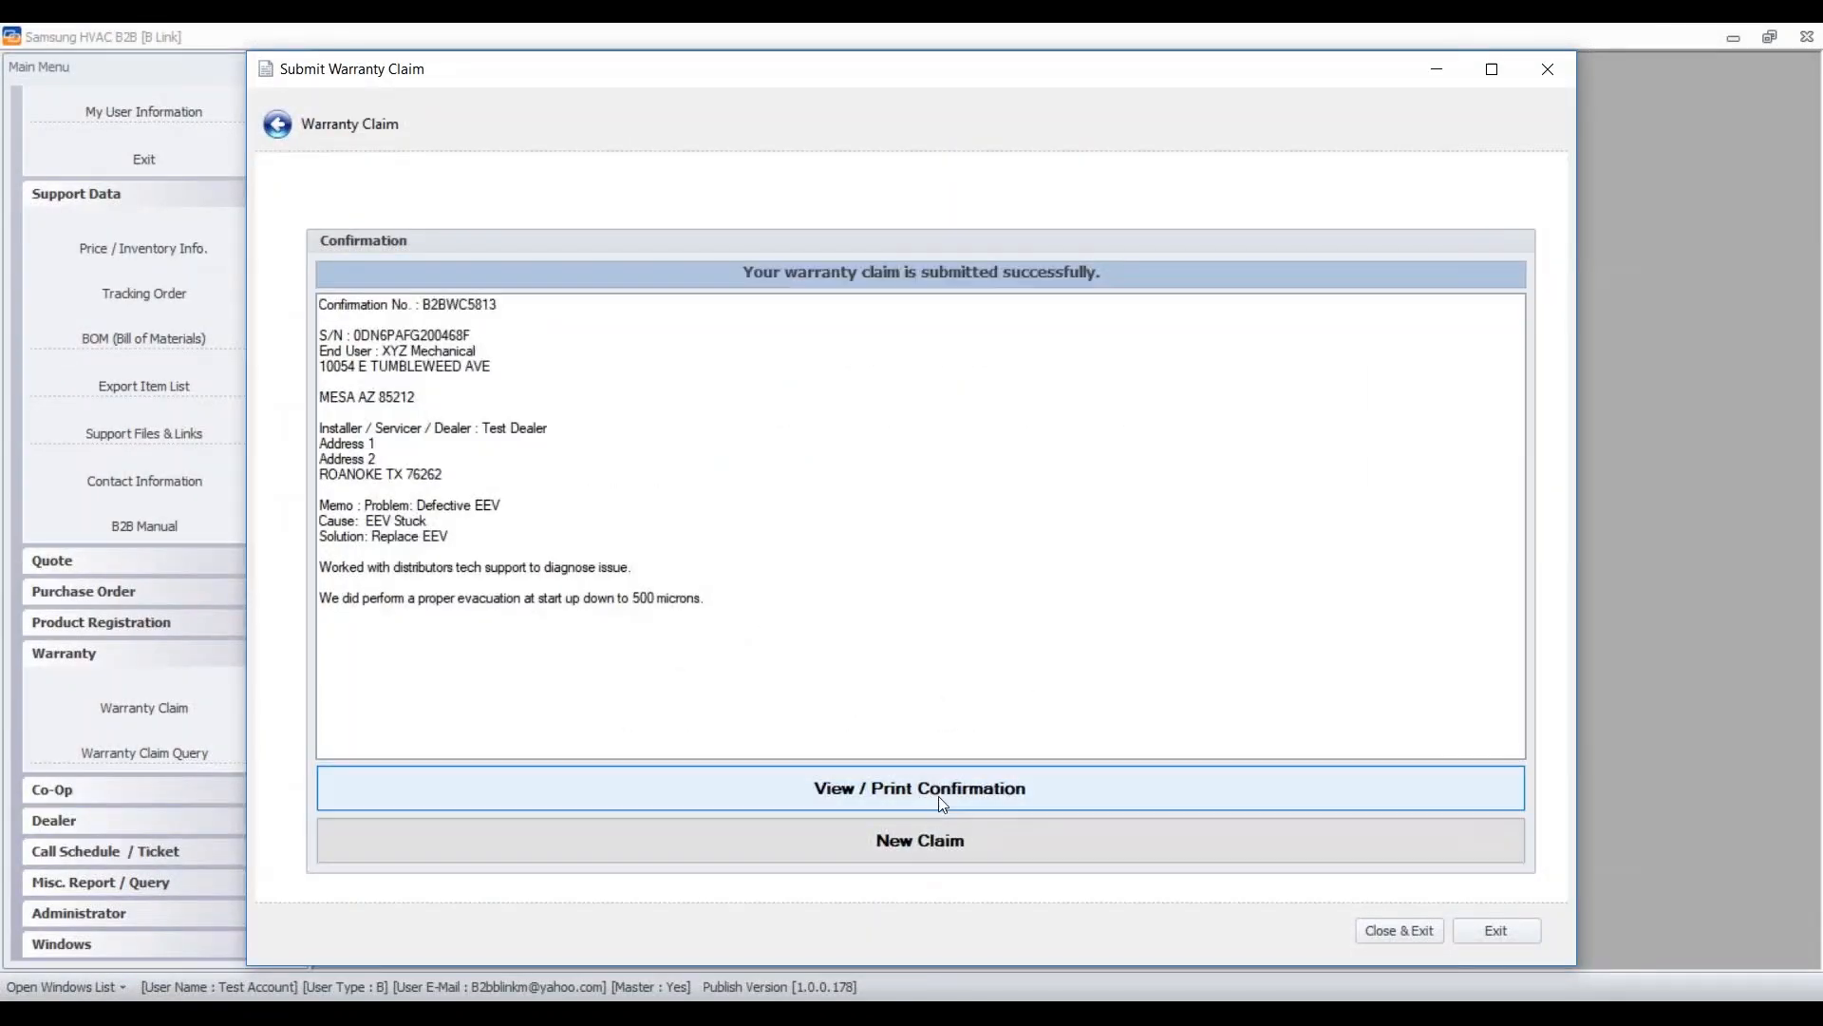
pyautogui.click(1397, 931)
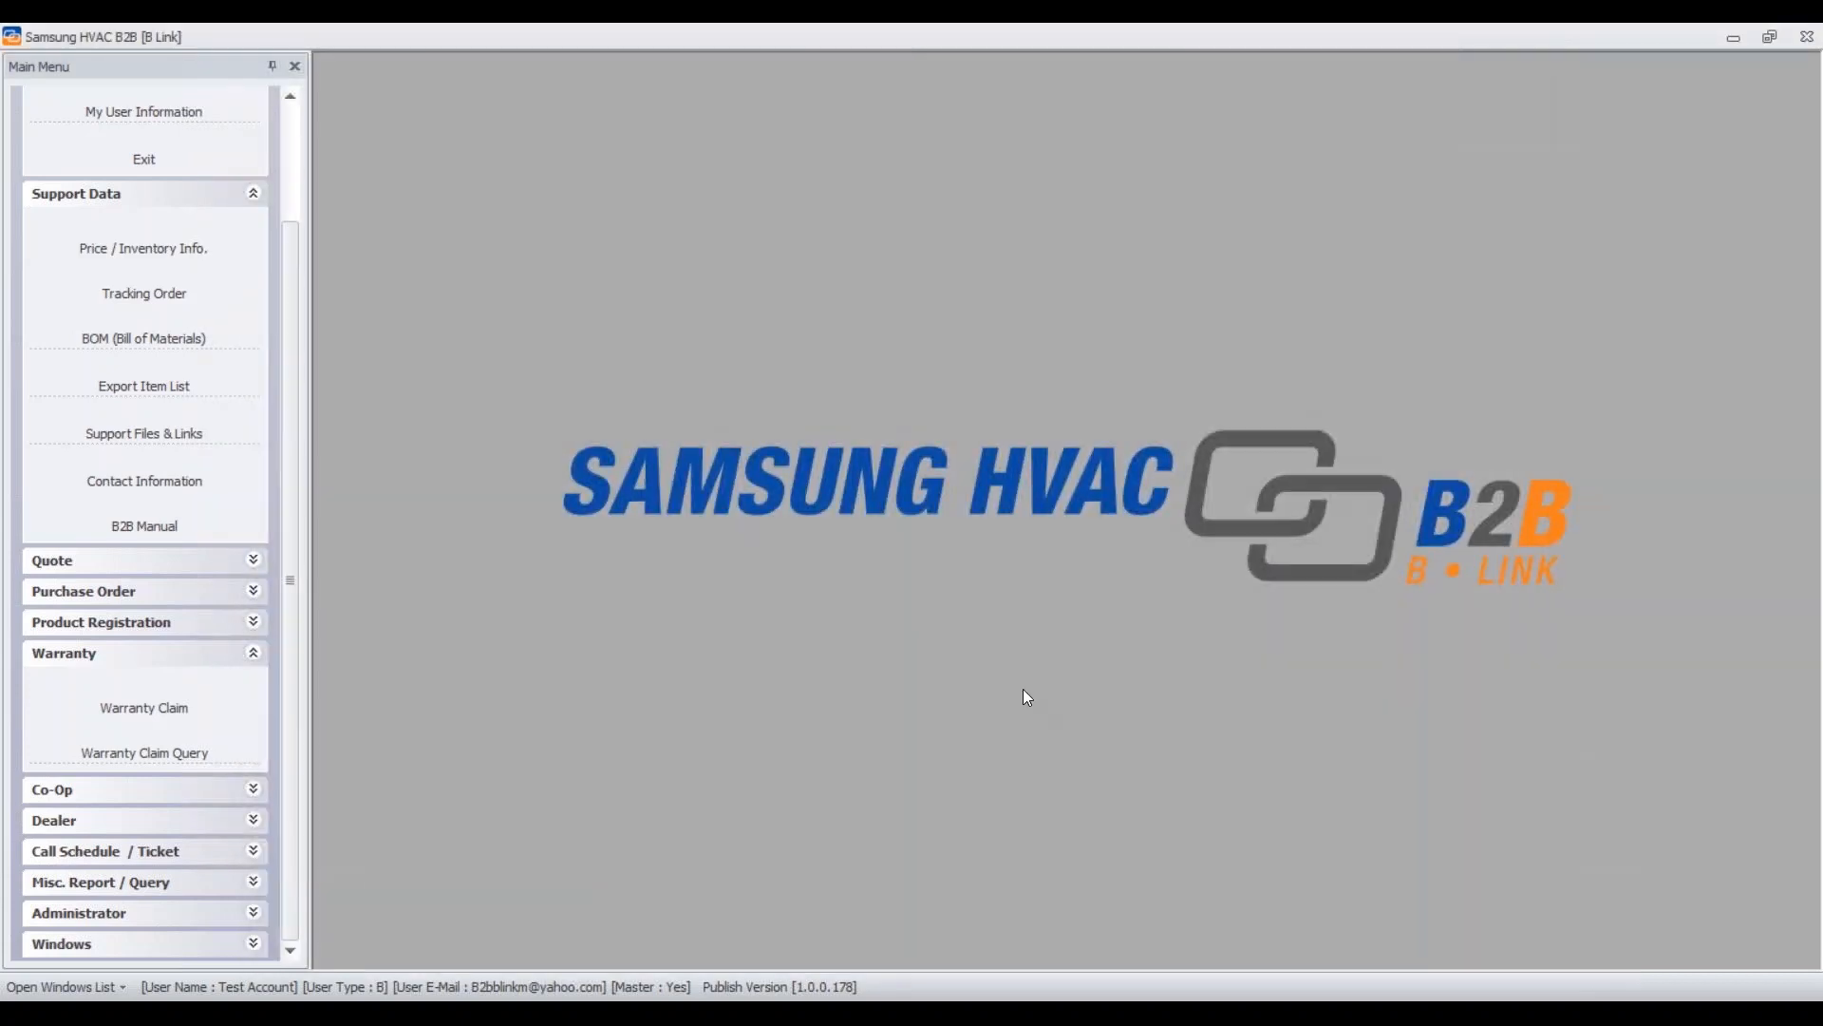